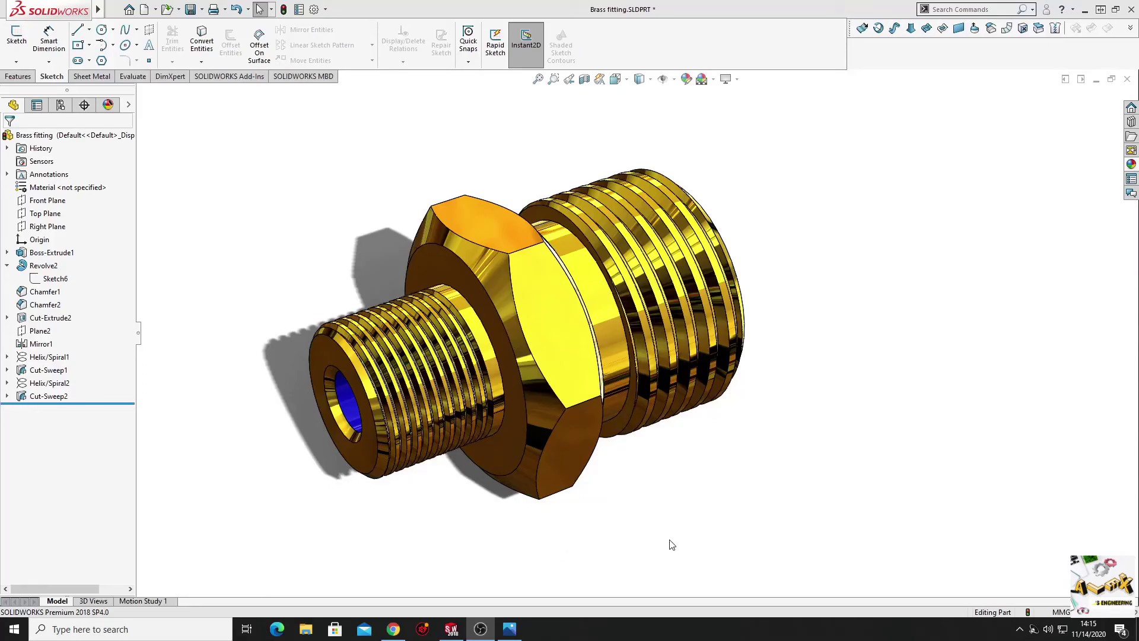
# Step: Review the finished brass fitting and its reference drawing, then start a new part, Part2
pyautogui.moveTo(670, 544)
pyautogui.mouseDown(button='middle')
pyautogui.moveTo(527, 572)
pyautogui.moveTo(682, 483)
pyautogui.moveTo(636, 547)
pyautogui.moveTo(511, 542)
pyautogui.moveTo(427, 569)
pyautogui.mouseUp(button='middle')
pyautogui.moveTo(612, 521)
pyautogui.mouseDown(button='middle')
pyautogui.moveTo(560, 577)
pyautogui.moveTo(496, 509)
pyautogui.moveTo(505, 528)
pyautogui.mouseUp(button='middle')
pyautogui.click(510, 630)
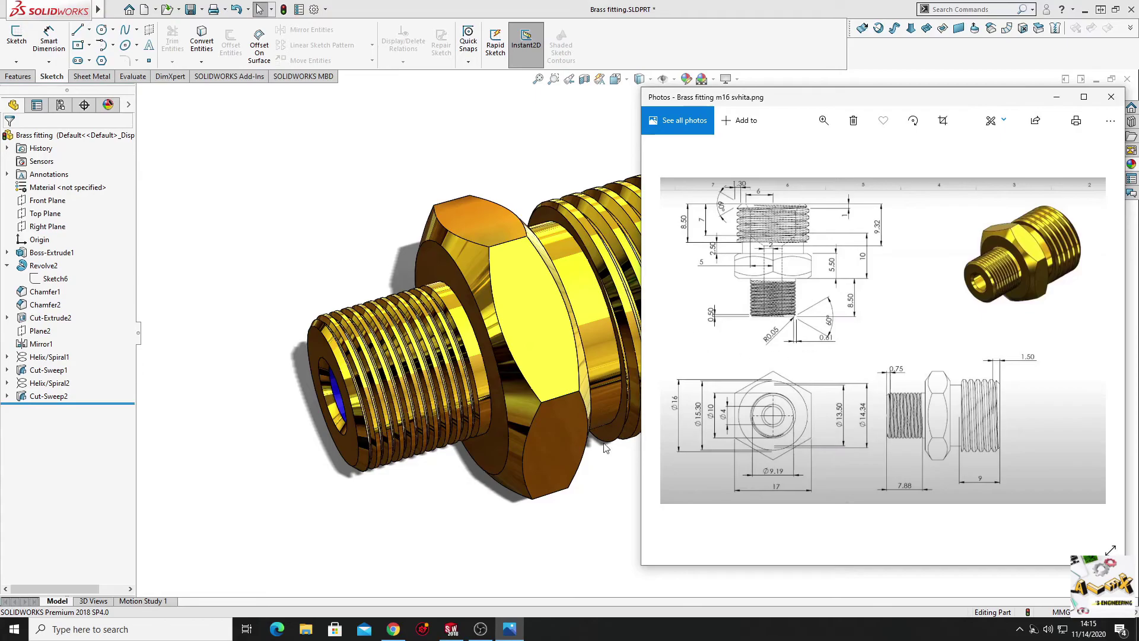
pyautogui.click(447, 518)
pyautogui.moveTo(437, 518)
pyautogui.mouseDown(button='middle')
pyautogui.moveTo(343, 539)
pyautogui.moveTo(402, 550)
pyautogui.moveTo(415, 483)
pyautogui.mouseUp(button='middle')
pyautogui.click(144, 9)
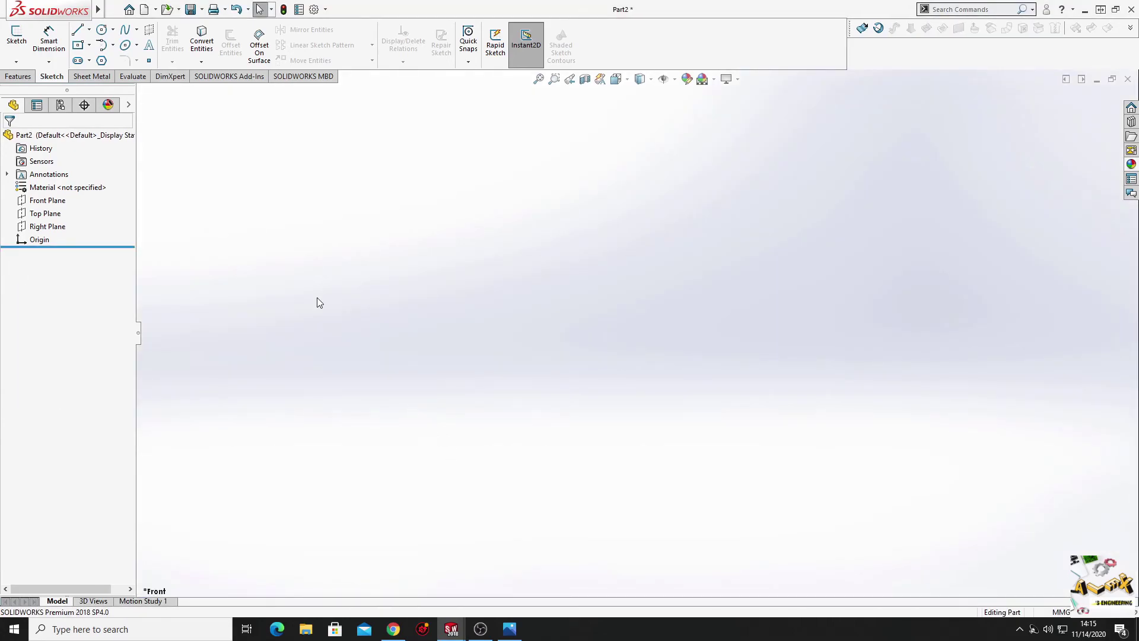
# Step: Start a Front Plane sketch and draw a six-sided polygon centred on the origin
pyautogui.click(47, 200)
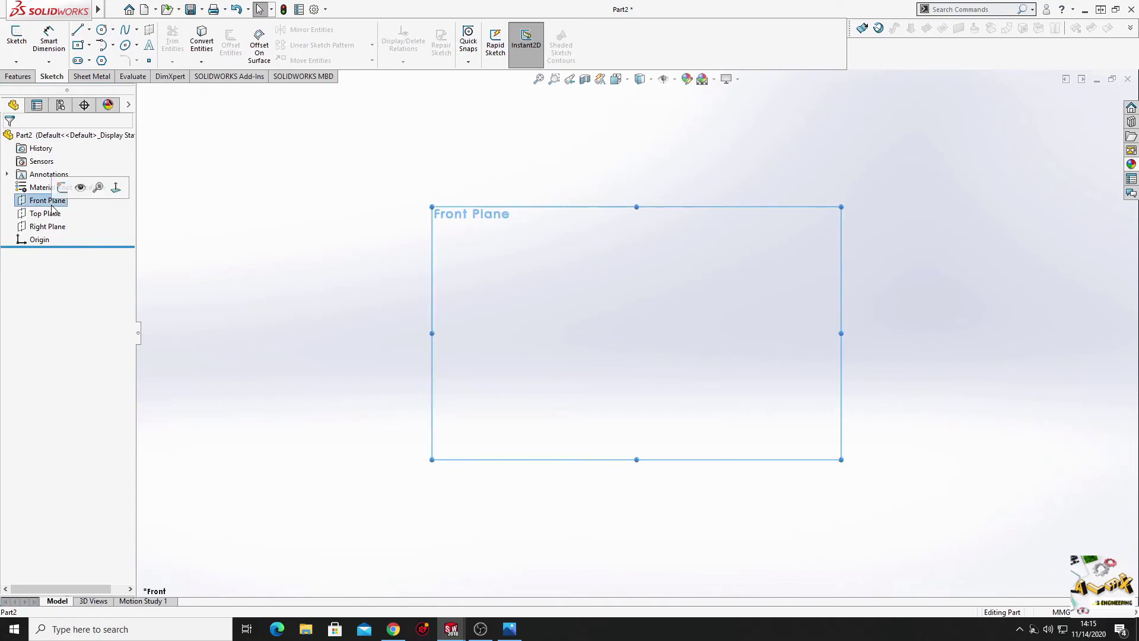
pyautogui.click(62, 189)
pyautogui.click(287, 235)
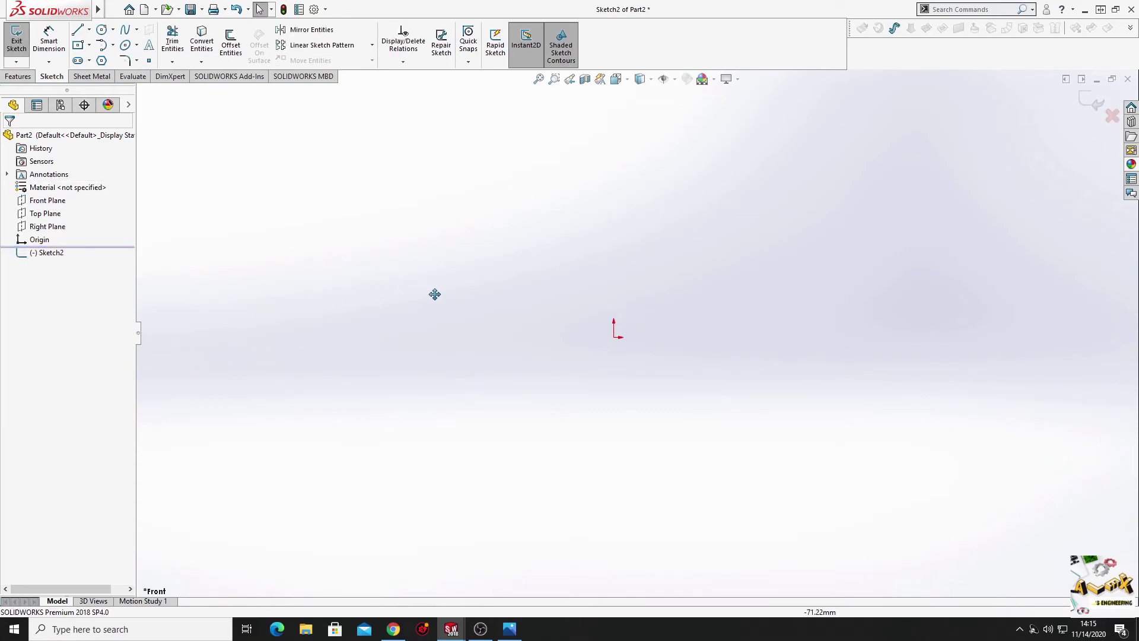
pyautogui.keyDown('ctrl'); pyautogui.moveTo(435, 293); pyautogui.dragTo(273, 259, button='middle'); pyautogui.keyUp('ctrl')
pyautogui.click(102, 61)
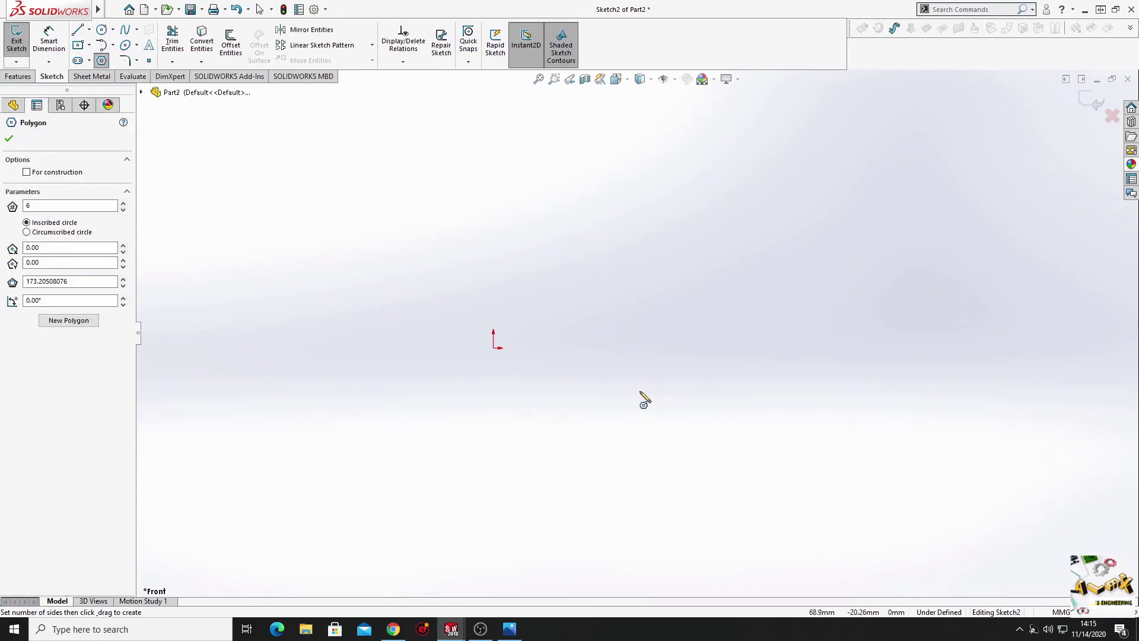
pyautogui.click(493, 348)
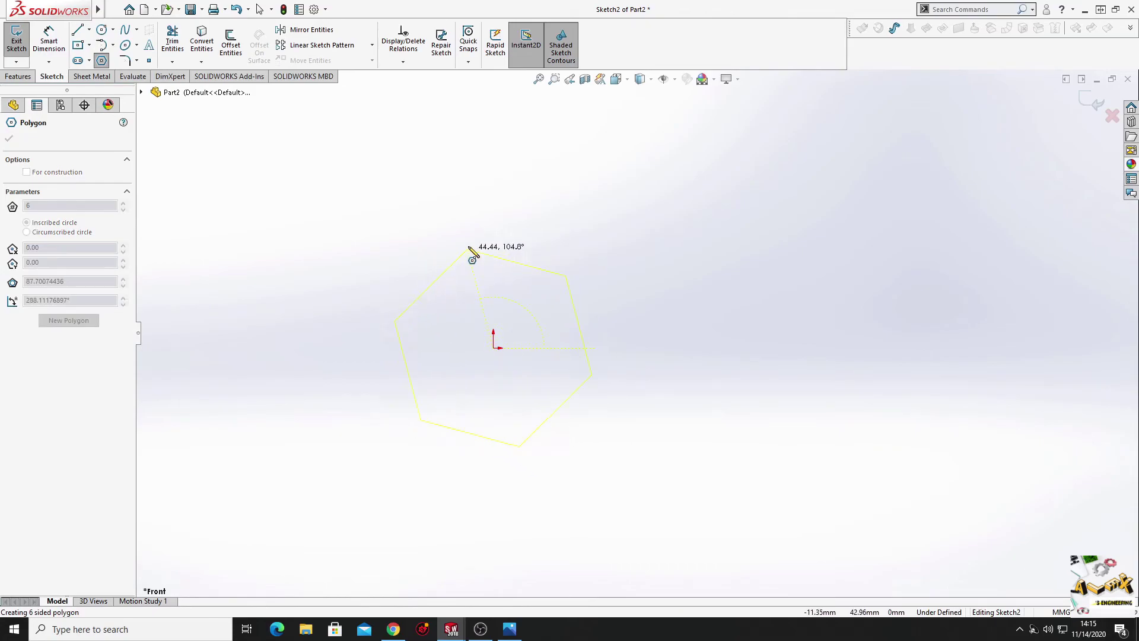
pyautogui.click(487, 215)
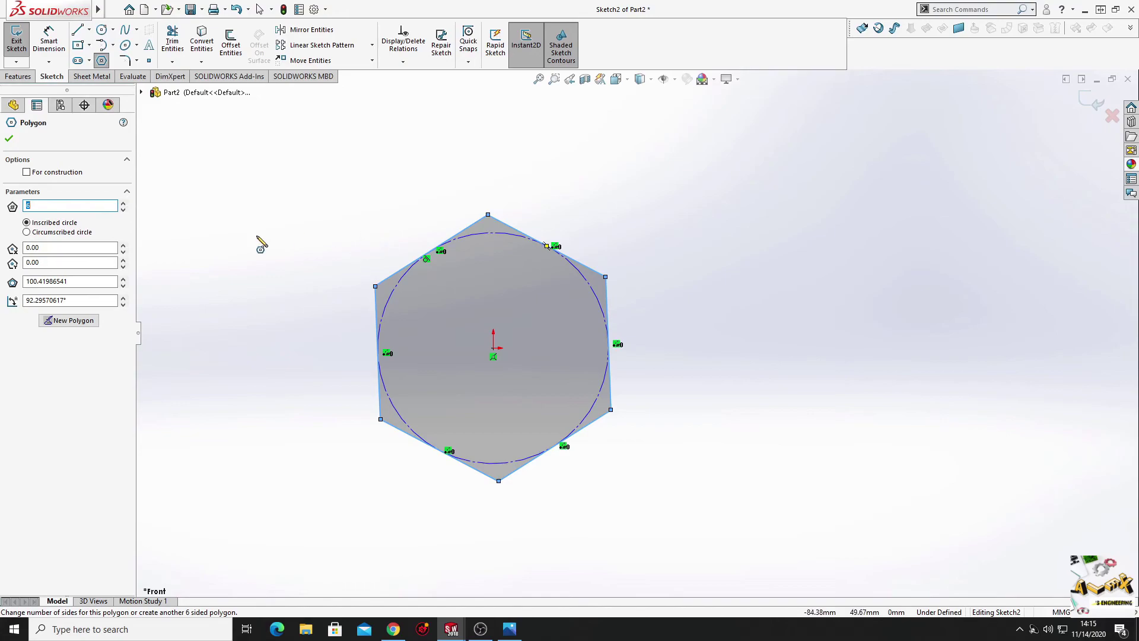
pyautogui.rightClick(224, 181)
pyautogui.click(236, 221)
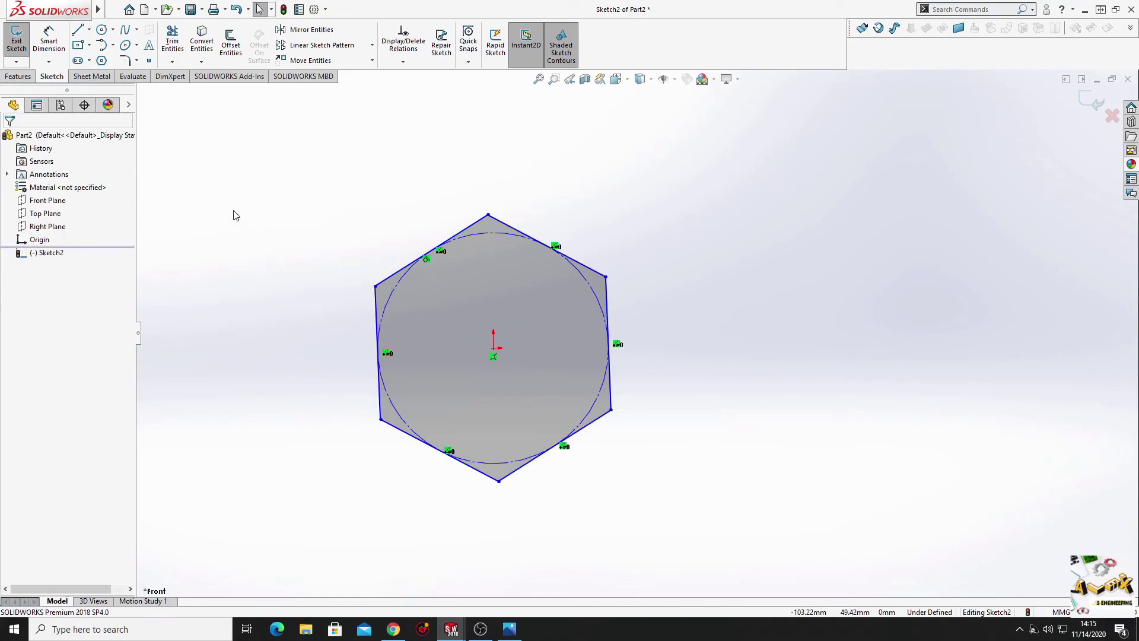
# Step: Dimension the hexagon 17 mm across flats
pyautogui.click(62, 45)
pyautogui.click(376, 325)
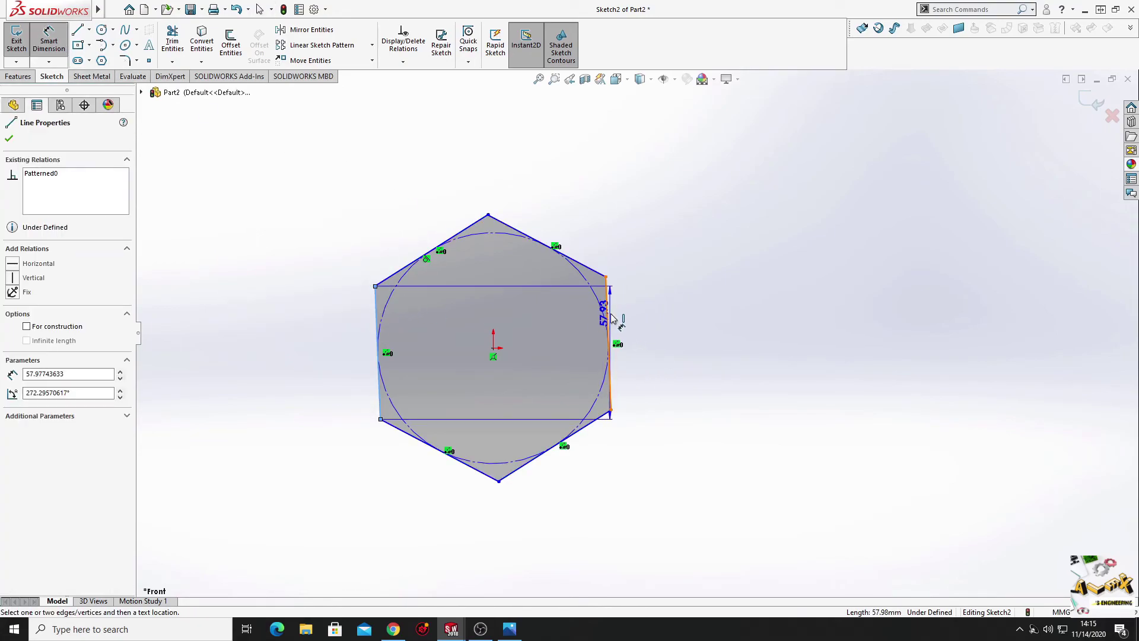
pyautogui.click(610, 321)
pyautogui.click(463, 178)
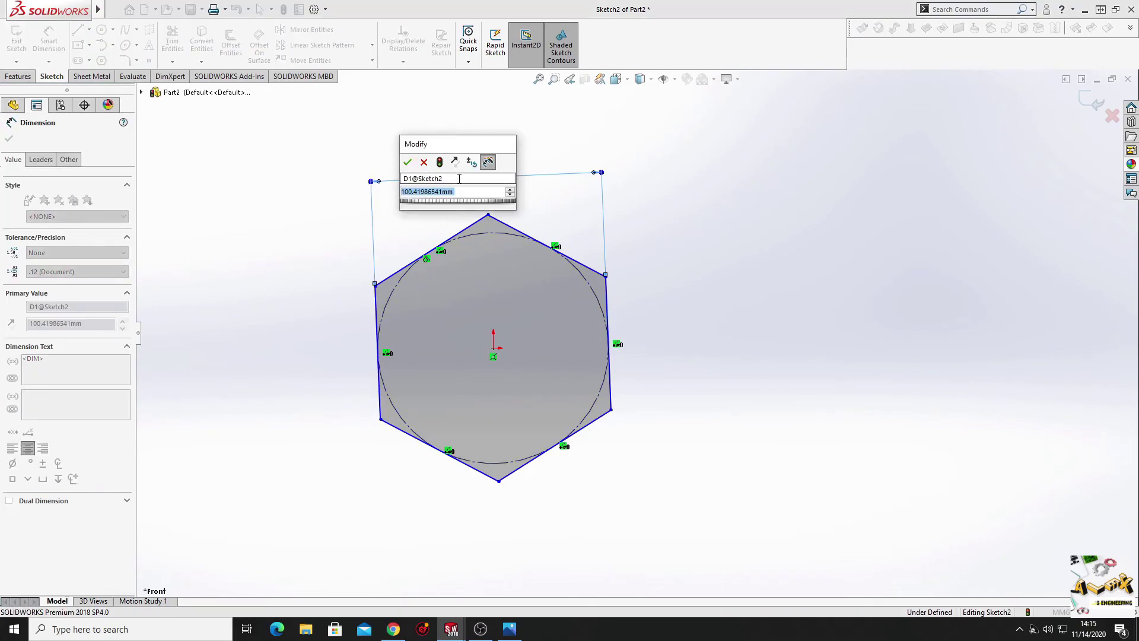
pyautogui.write('17')
pyautogui.press('Return')
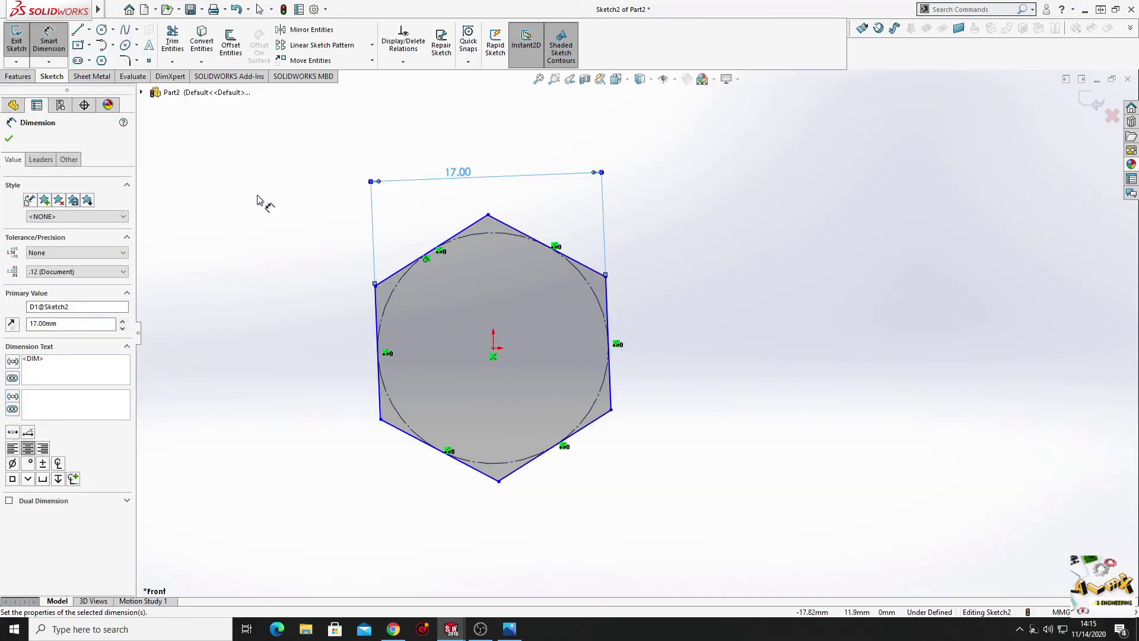
pyautogui.press('Escape')
# Step: Add a Vertical relation between the hexagon's top vertex and its centre
pyautogui.click(488, 216)
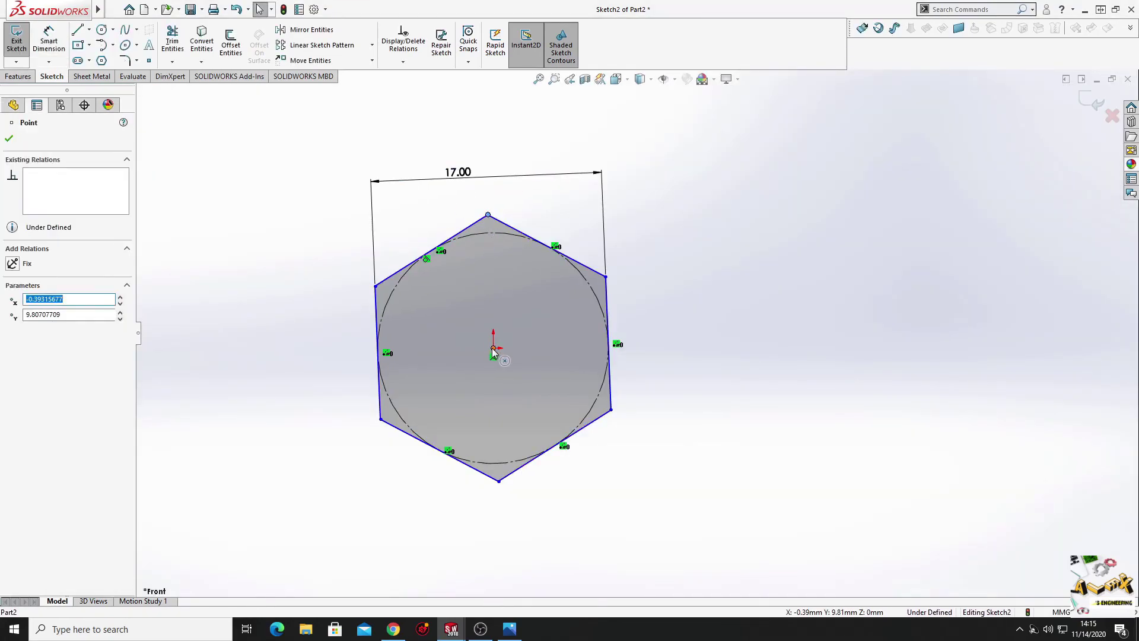
pyautogui.keyDown('ctrl'); pyautogui.click(493, 348); pyautogui.keyUp('ctrl')
pyautogui.click(544, 296)
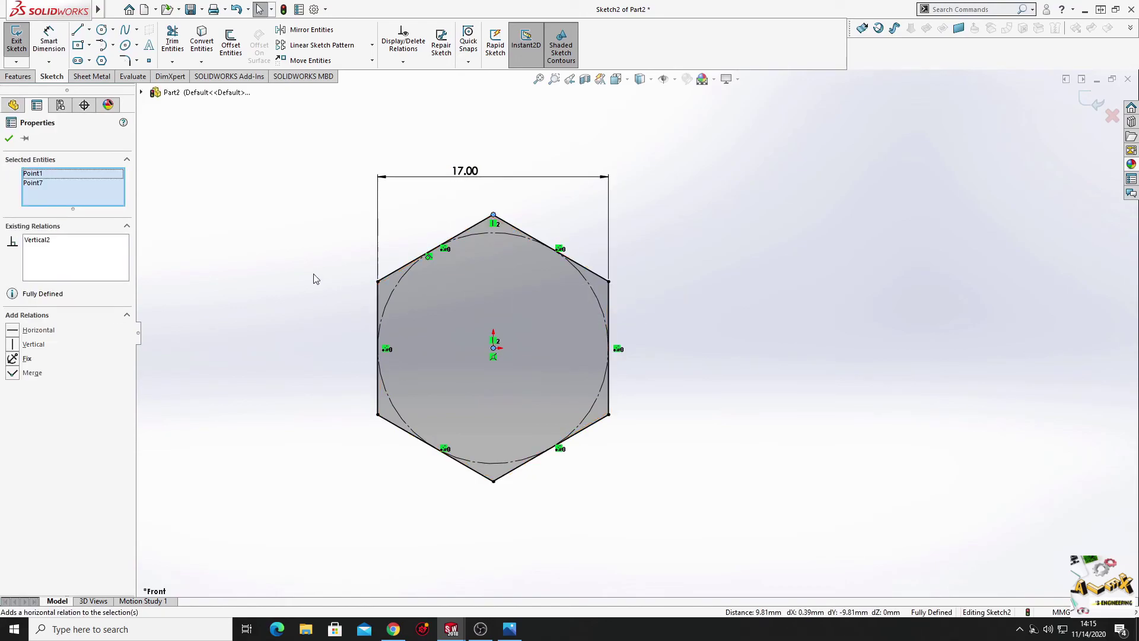
pyautogui.click(309, 283)
# Step: Draw a Ø4 mm circle centred on the origin inside the hexagon
pyautogui.click(103, 30)
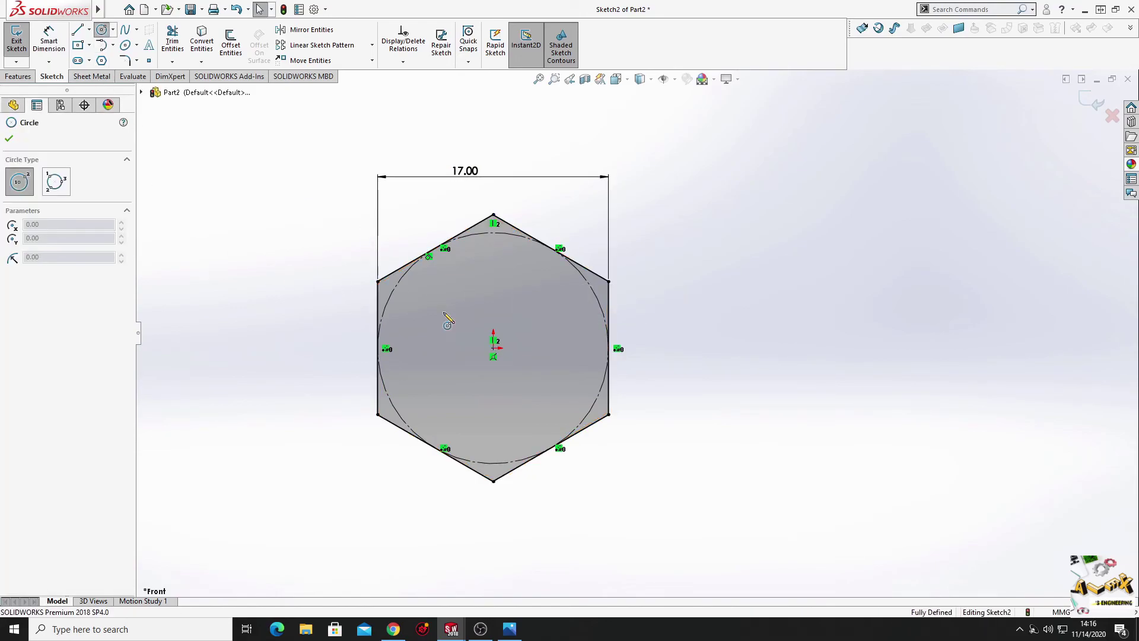
pyautogui.click(493, 347)
pyautogui.click(475, 384)
pyautogui.rightClick(186, 245)
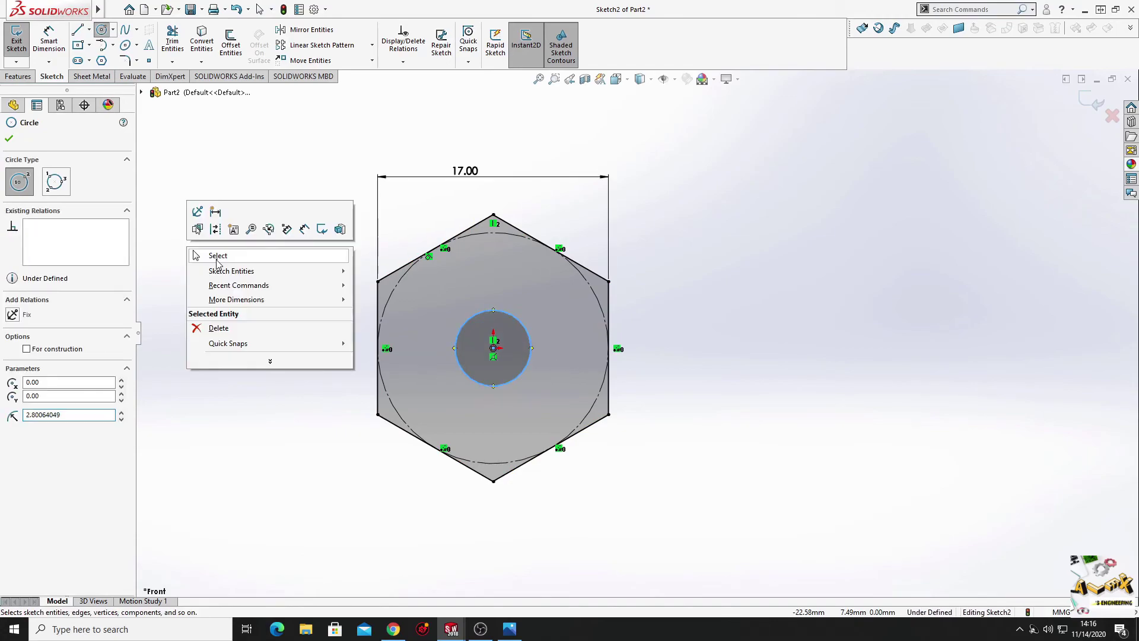
pyautogui.click(205, 254)
pyautogui.click(458, 337)
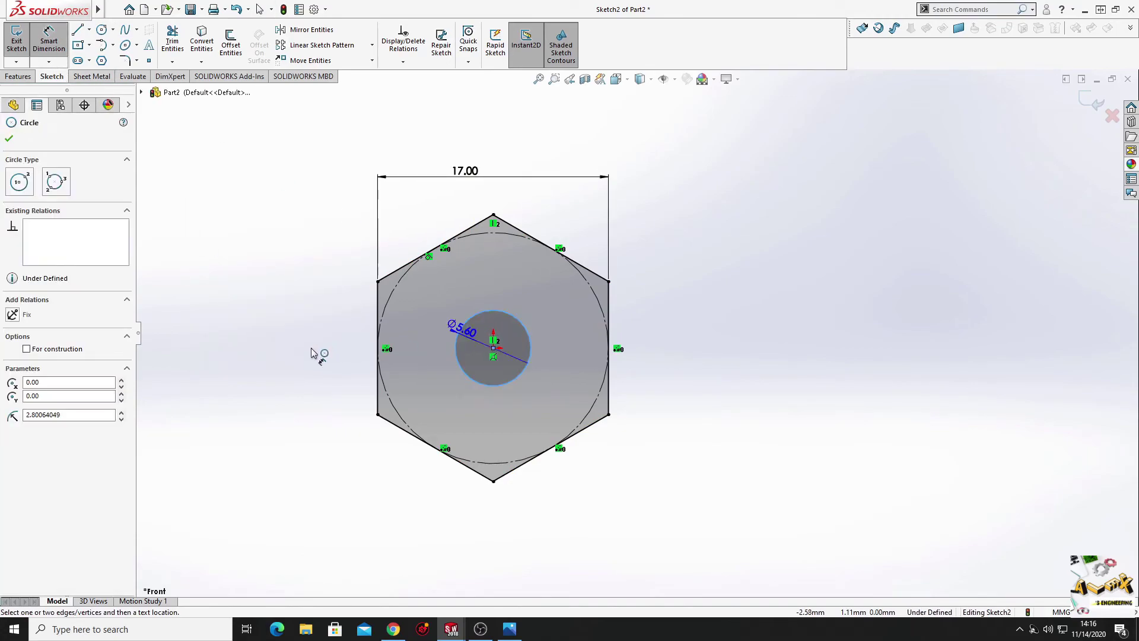
pyautogui.click(318, 365)
pyautogui.write('4')
pyautogui.press('Return')
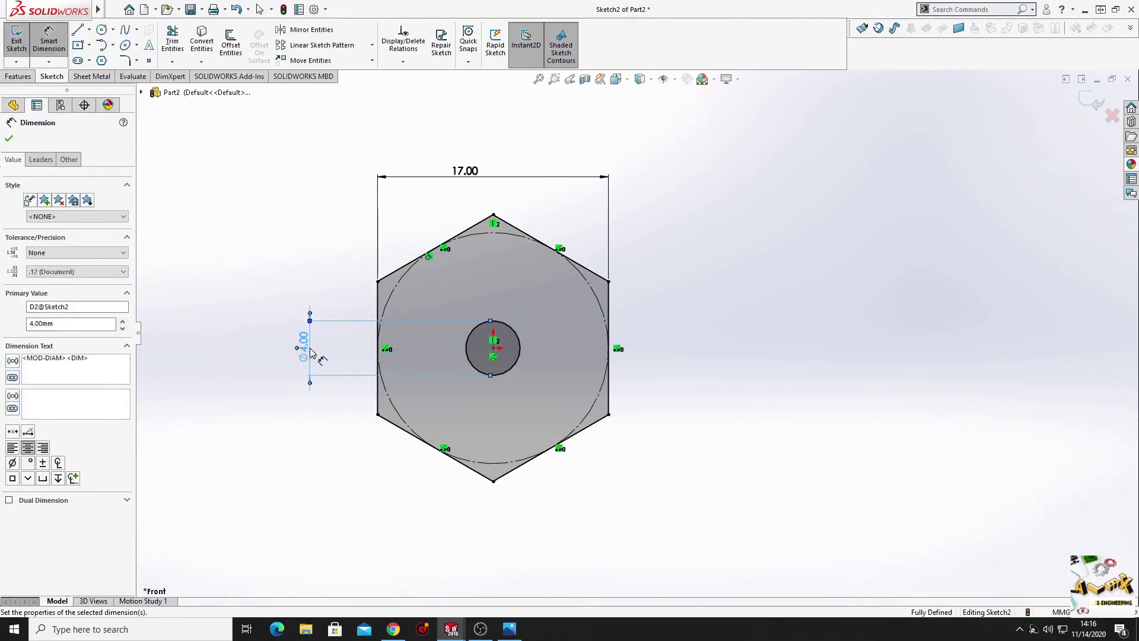
pyautogui.press('Escape')
# Step: Extrude the hexagon sketch Mid Plane to 5.5 mm depth as Boss-Extrude1
pyautogui.click(19, 76)
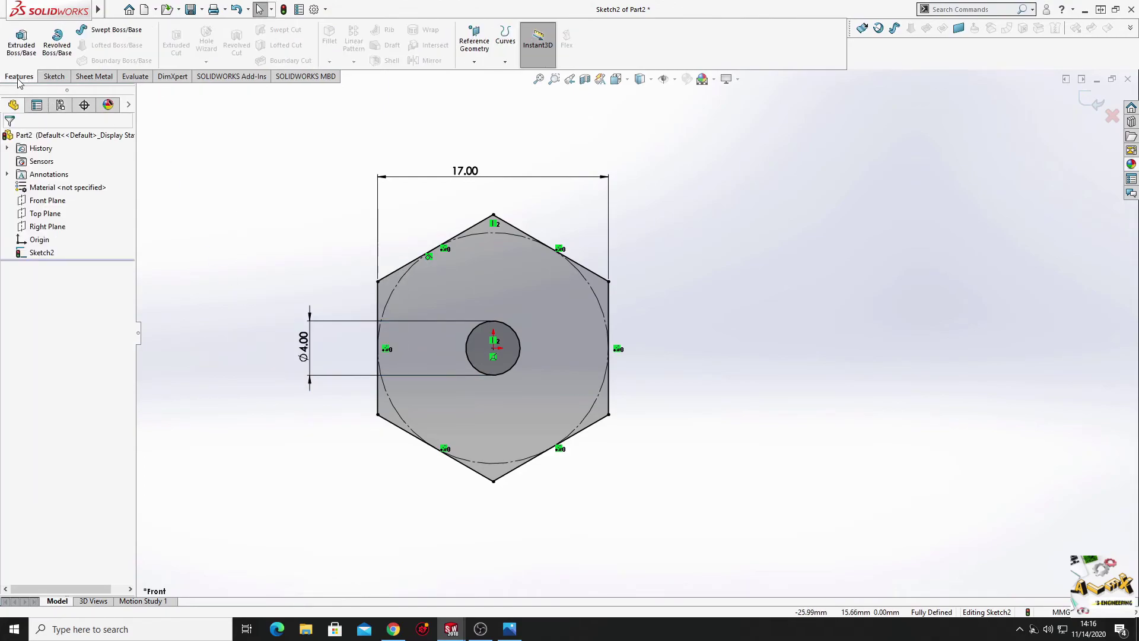
pyautogui.click(21, 41)
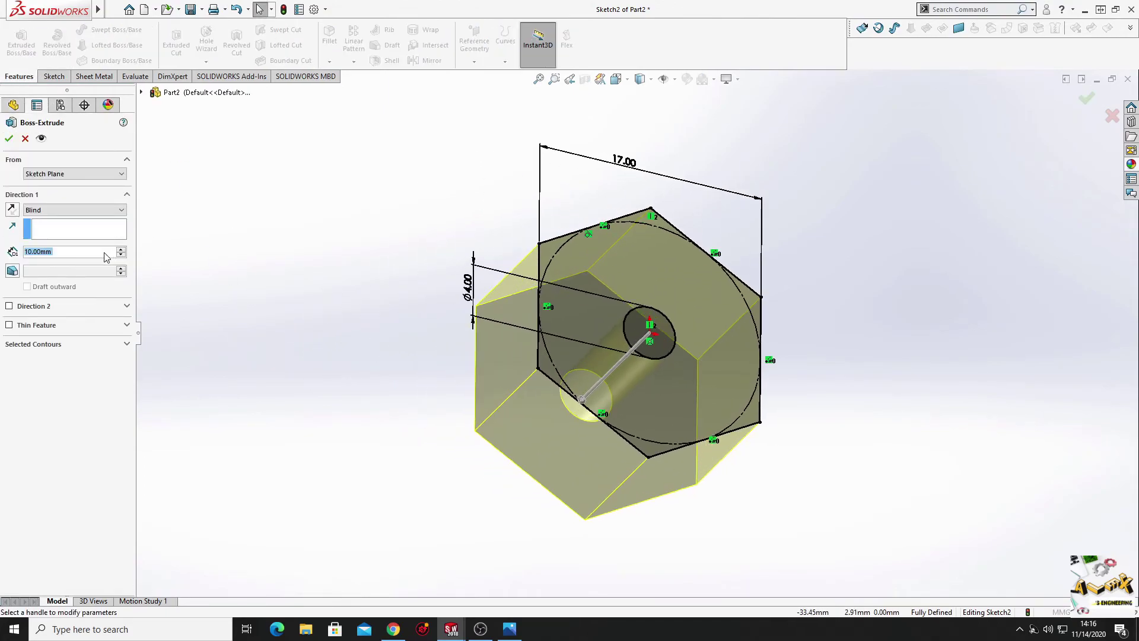
pyautogui.click(59, 210)
pyautogui.click(40, 259)
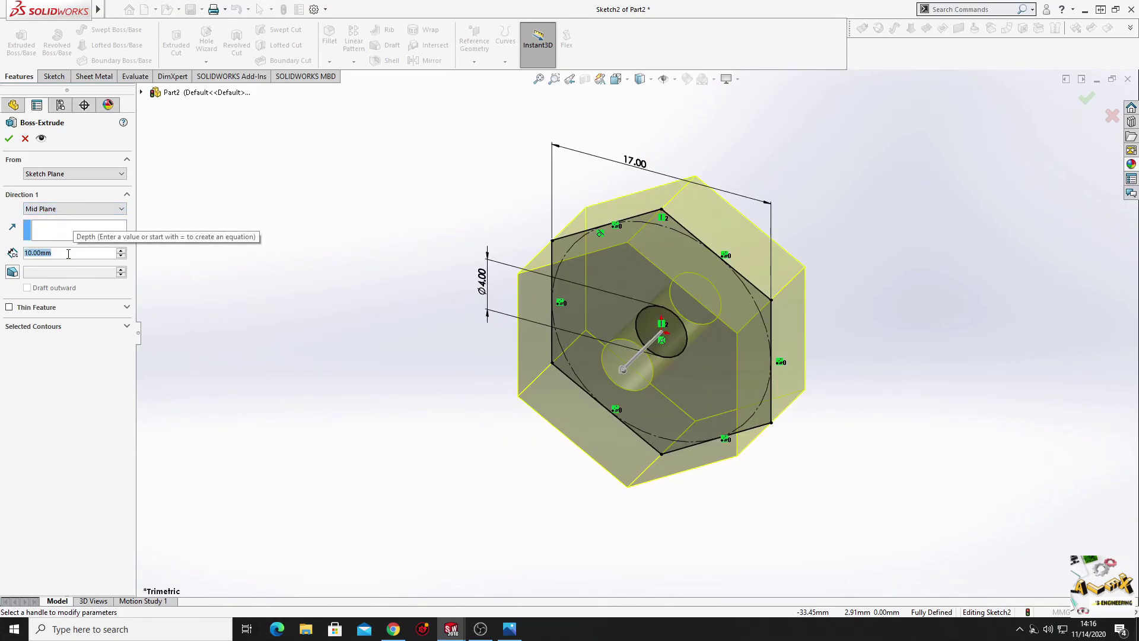
pyautogui.write('5.5')
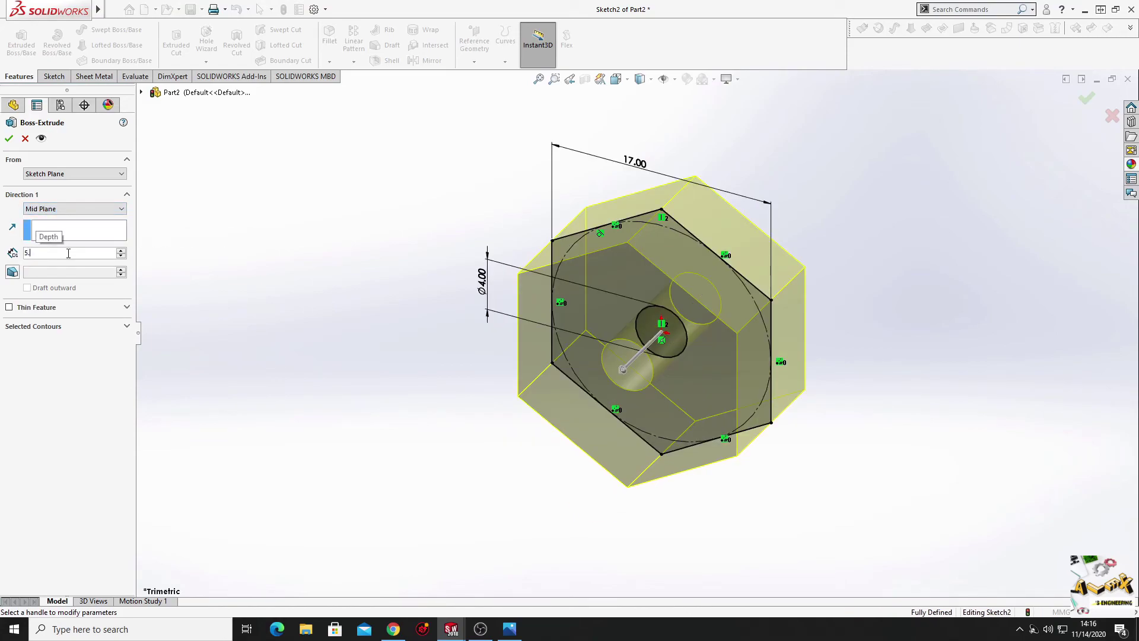
pyautogui.press('Return')
pyautogui.click(14, 140)
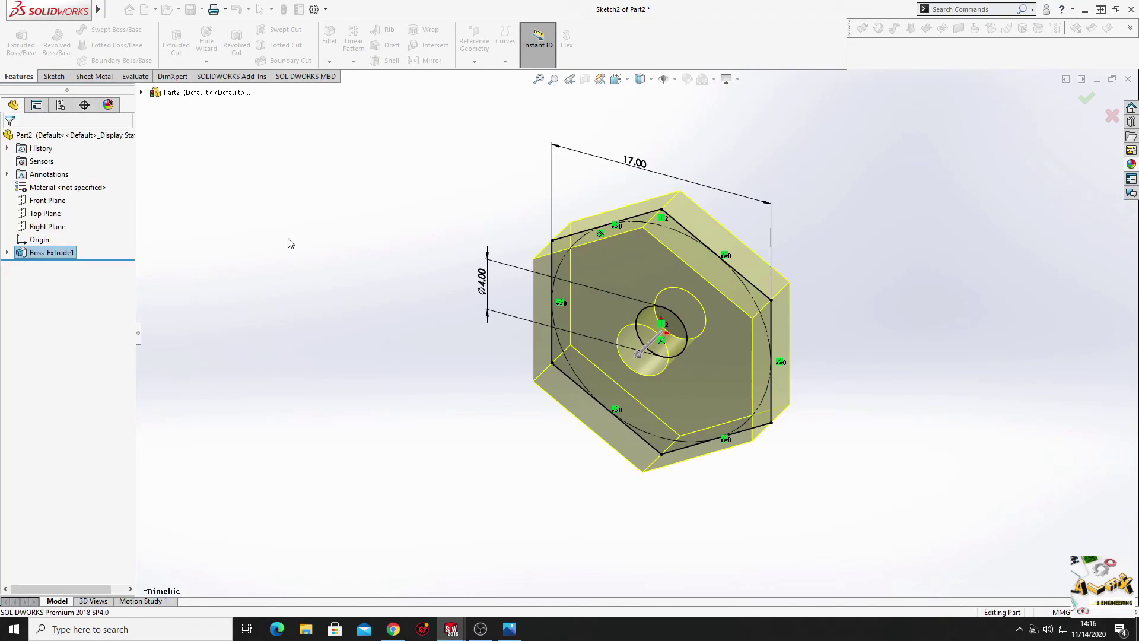
pyautogui.click(511, 630)
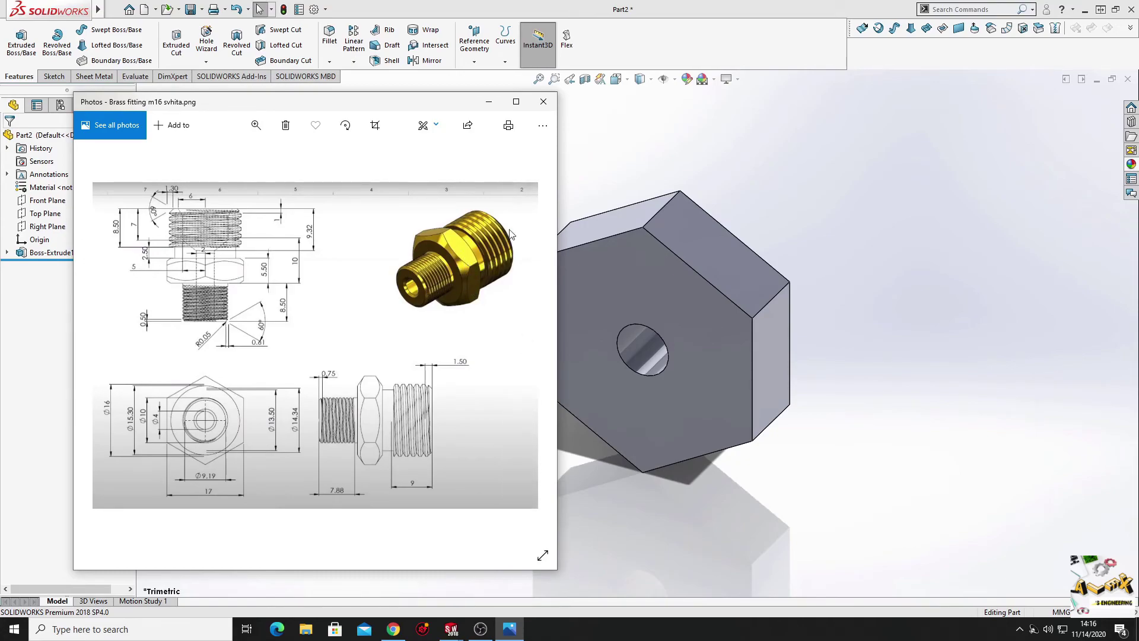
pyautogui.click(488, 101)
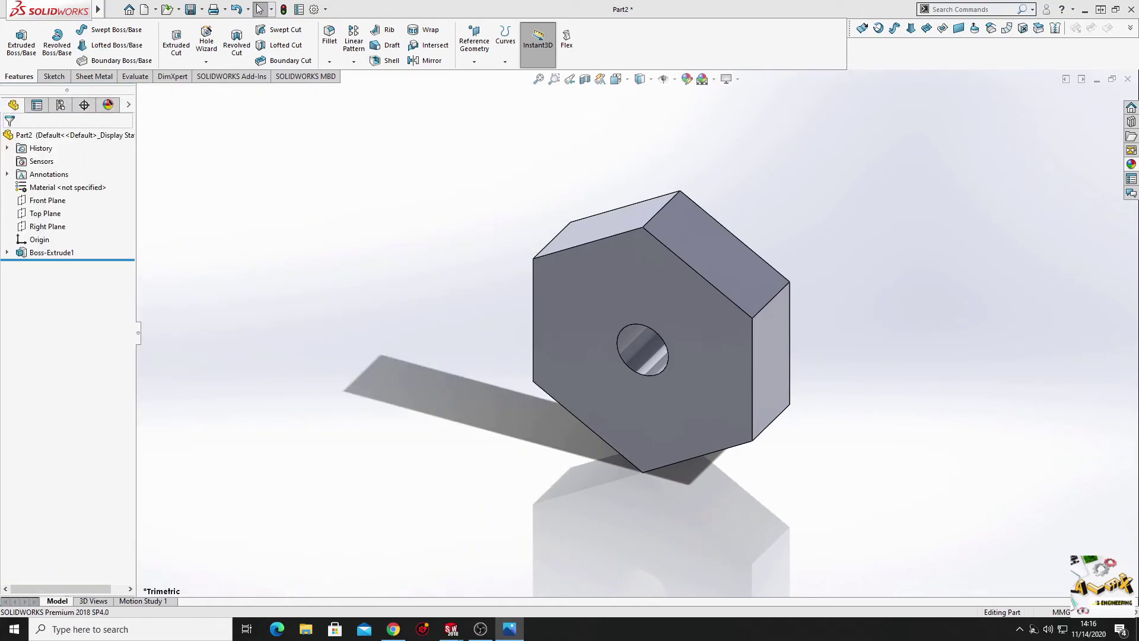
pyautogui.click(449, 330)
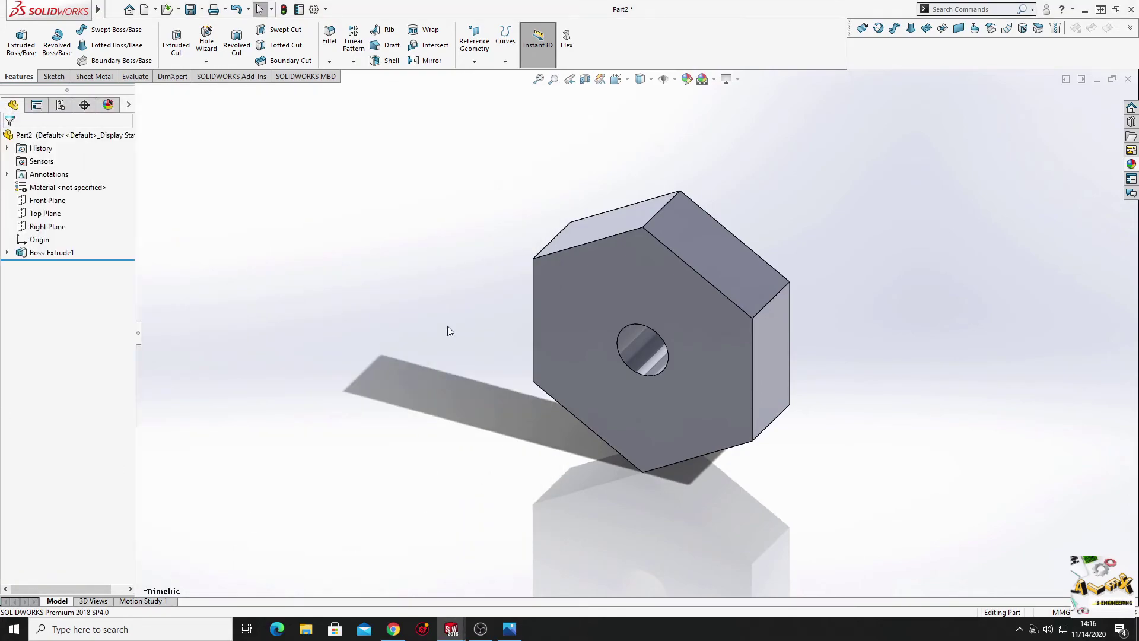
pyautogui.hotkey('alt', 'Tab')
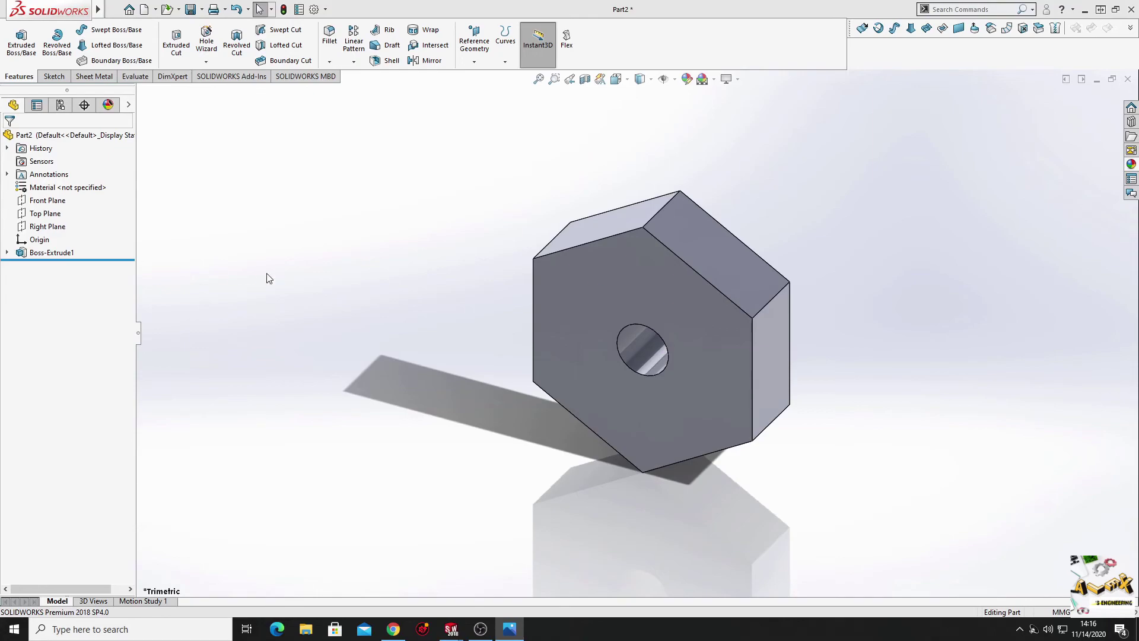
pyautogui.moveTo(400, 338)
pyautogui.mouseDown(button='middle')
pyautogui.moveTo(447, 364)
pyautogui.moveTo(483, 307)
pyautogui.mouseUp(button='middle')
pyautogui.click(593, 312)
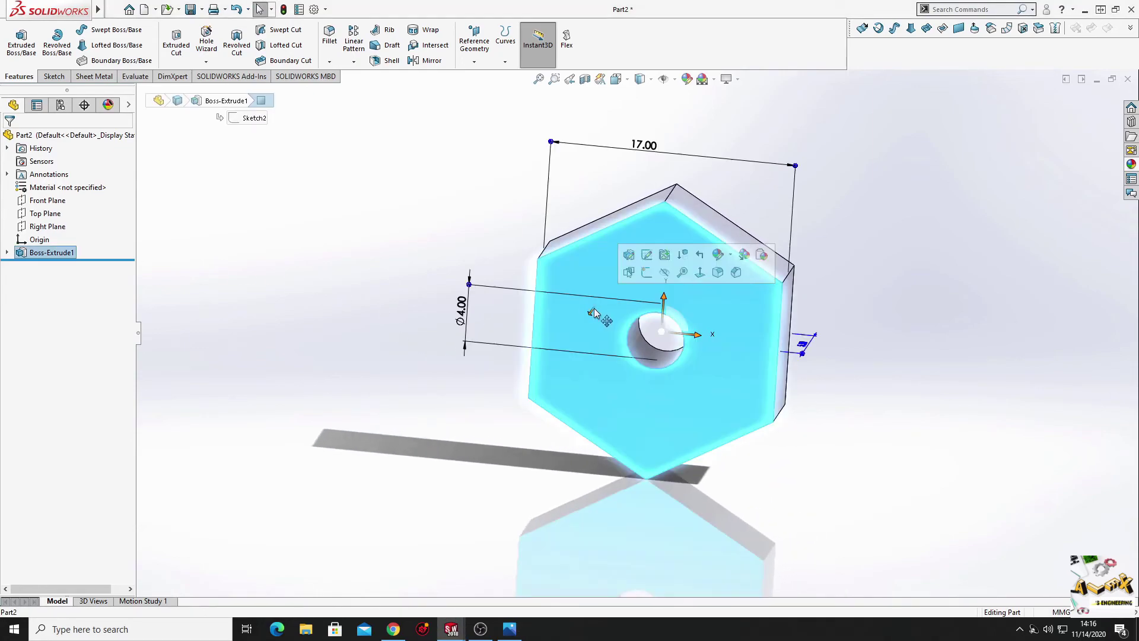
pyautogui.click(273, 282)
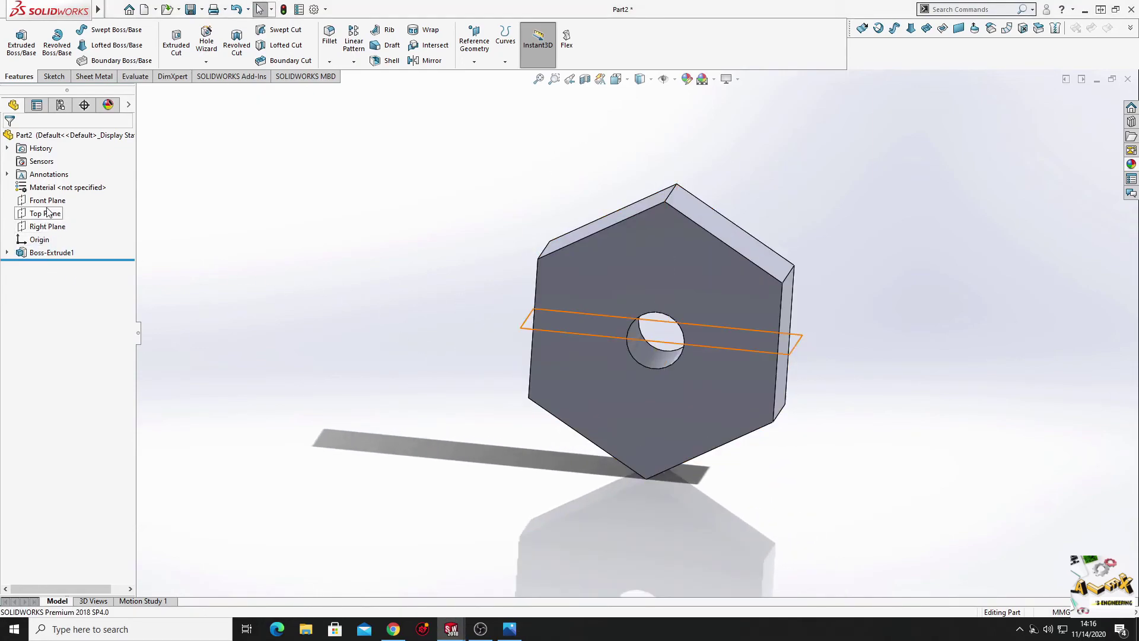
# Step: Start a new sketch on the Top Plane and zoom out
pyautogui.click(47, 214)
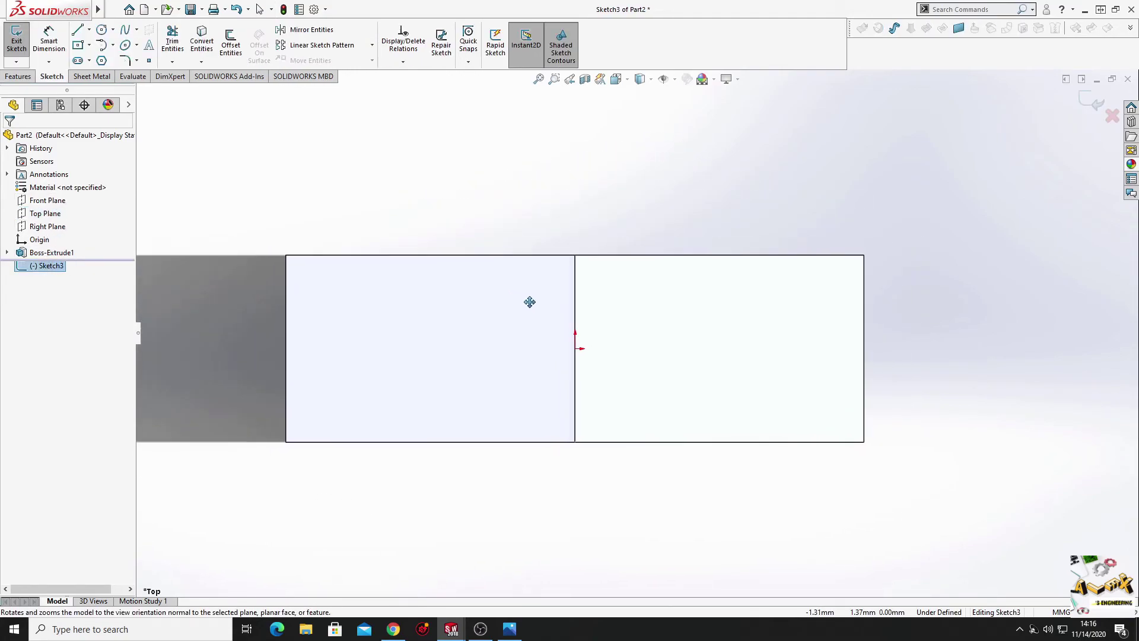
pyautogui.press('Escape')
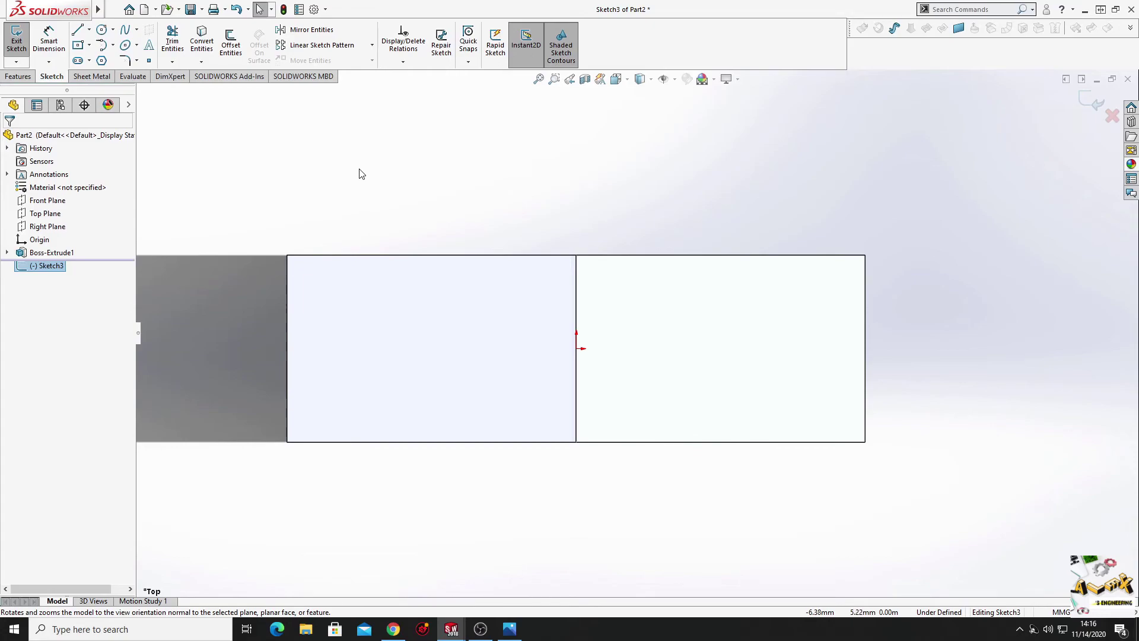
pyautogui.scroll(2, 496, 198)
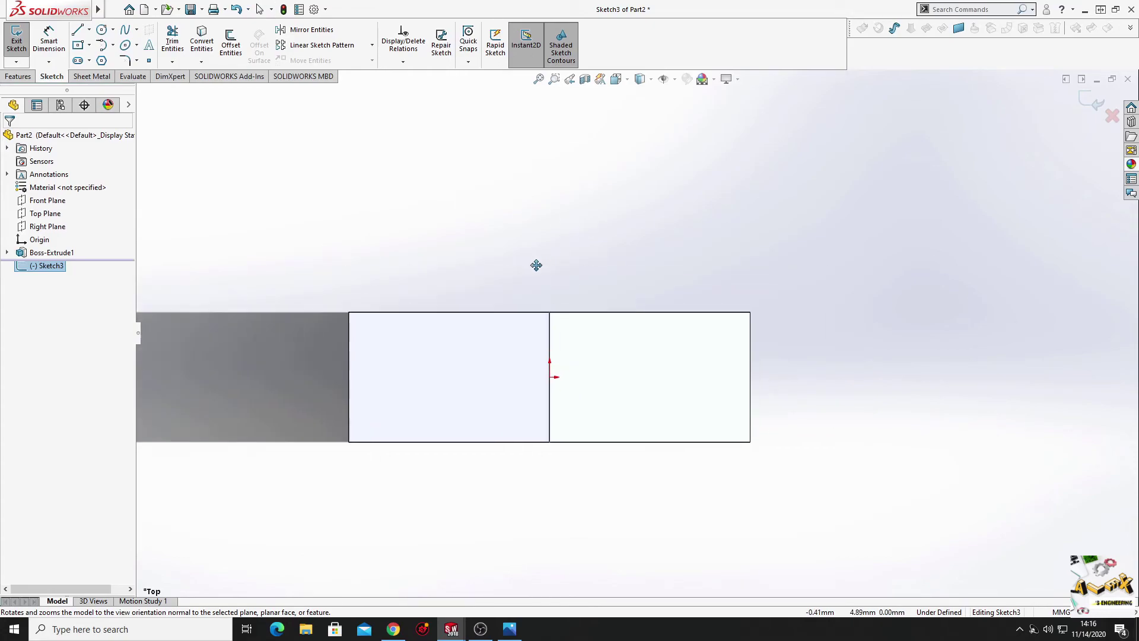
pyautogui.scroll(1, 536, 265)
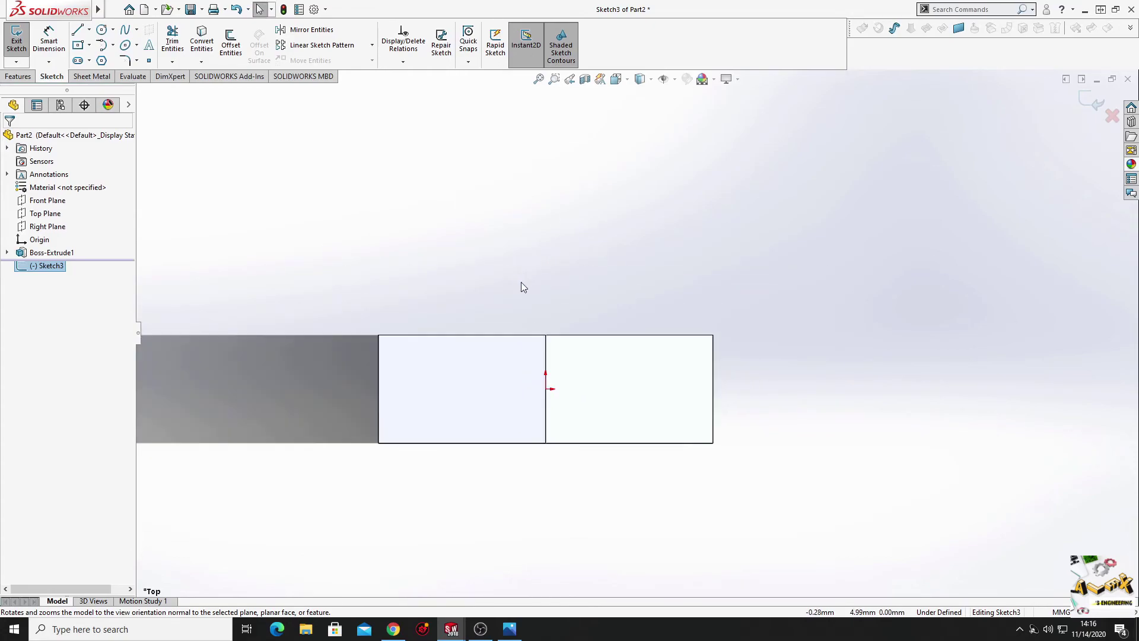
# Step: Switch the display style to Hidden Lines Visible
pyautogui.click(652, 80)
pyautogui.click(642, 145)
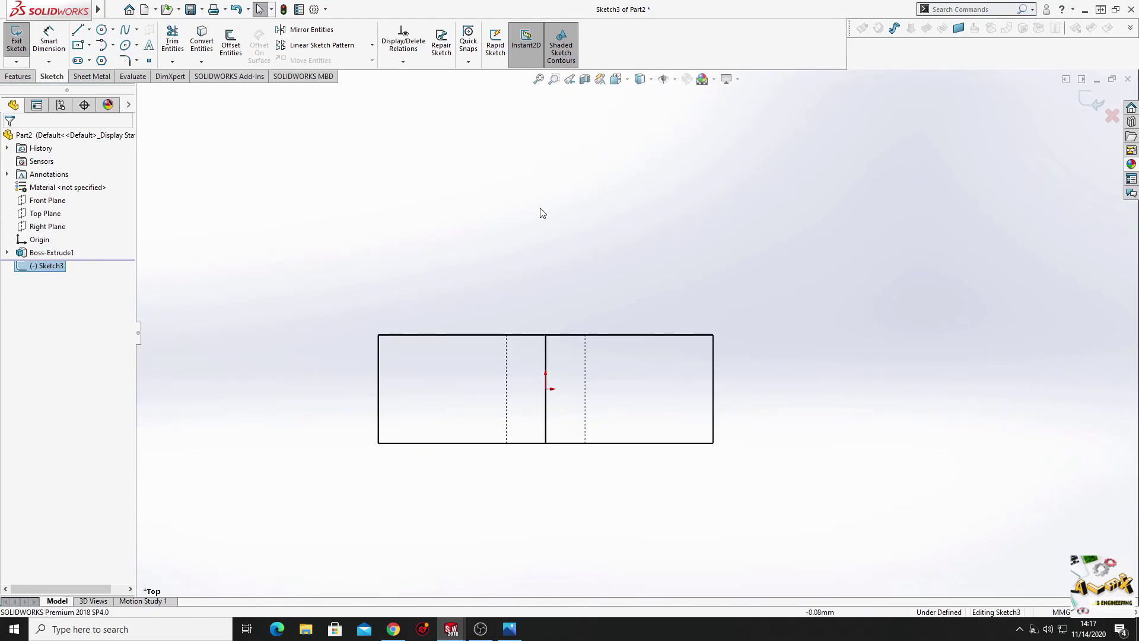
pyautogui.keyDown('ctrl'); pyautogui.moveTo(621, 246); pyautogui.dragTo(492, 197, button='middle'); pyautogui.keyUp('ctrl')
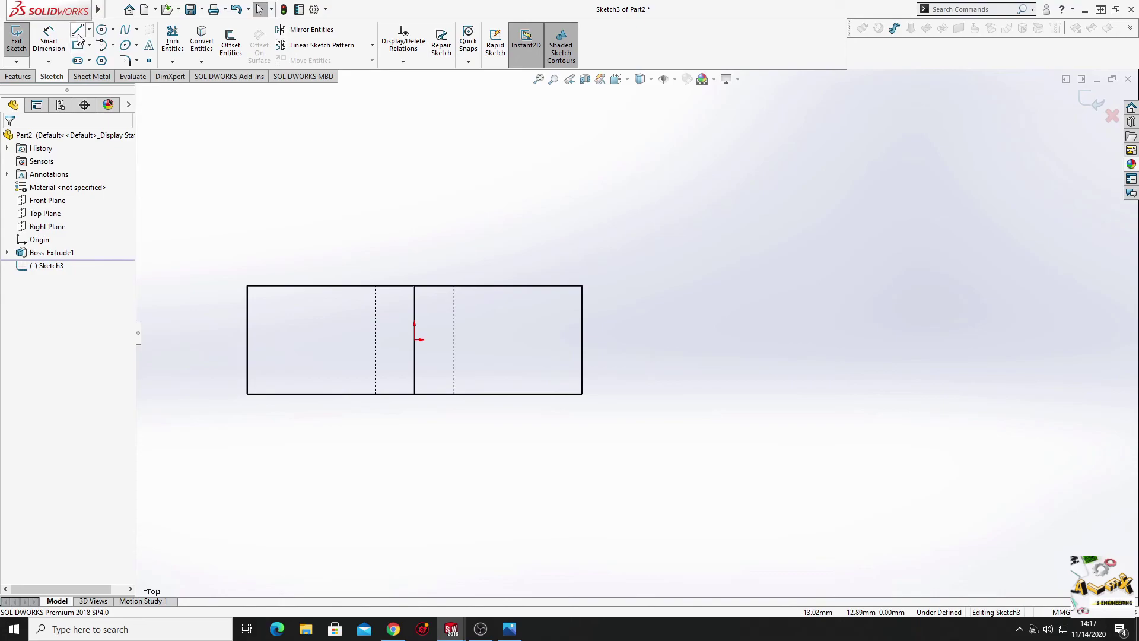
# Step: Draw a four-line rectangle hanging down from the body's bottom edge
pyautogui.press('l')
pyautogui.keyDown('ctrl'); pyautogui.moveTo(465, 382); pyautogui.dragTo(438, 291, button='middle'); pyautogui.keyUp('ctrl')
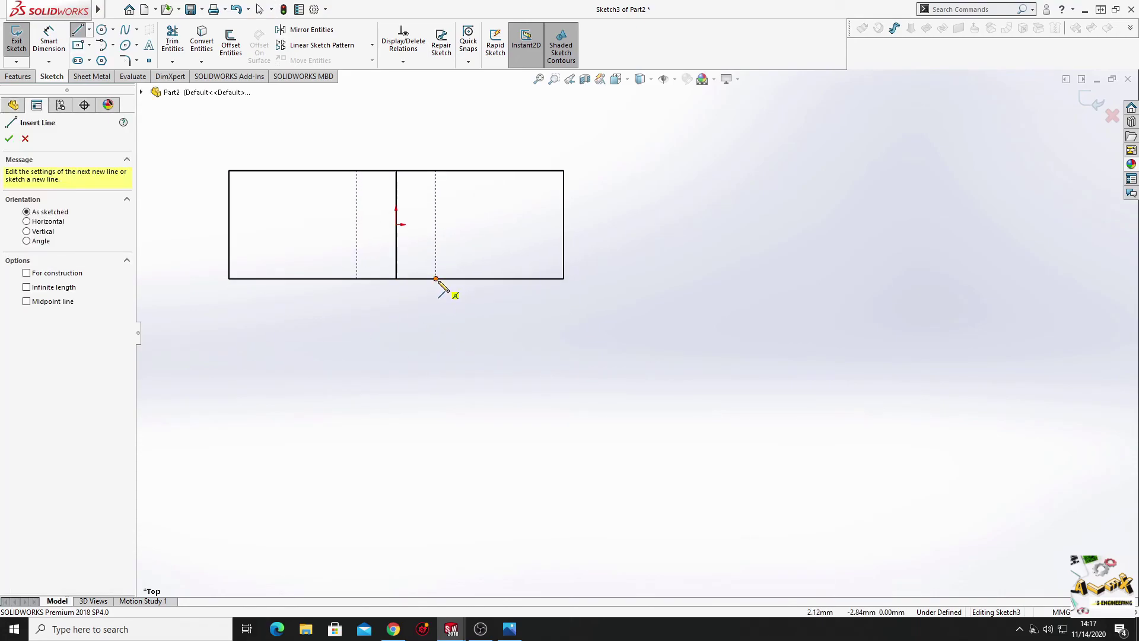
pyautogui.click(436, 279)
pyautogui.click(436, 475)
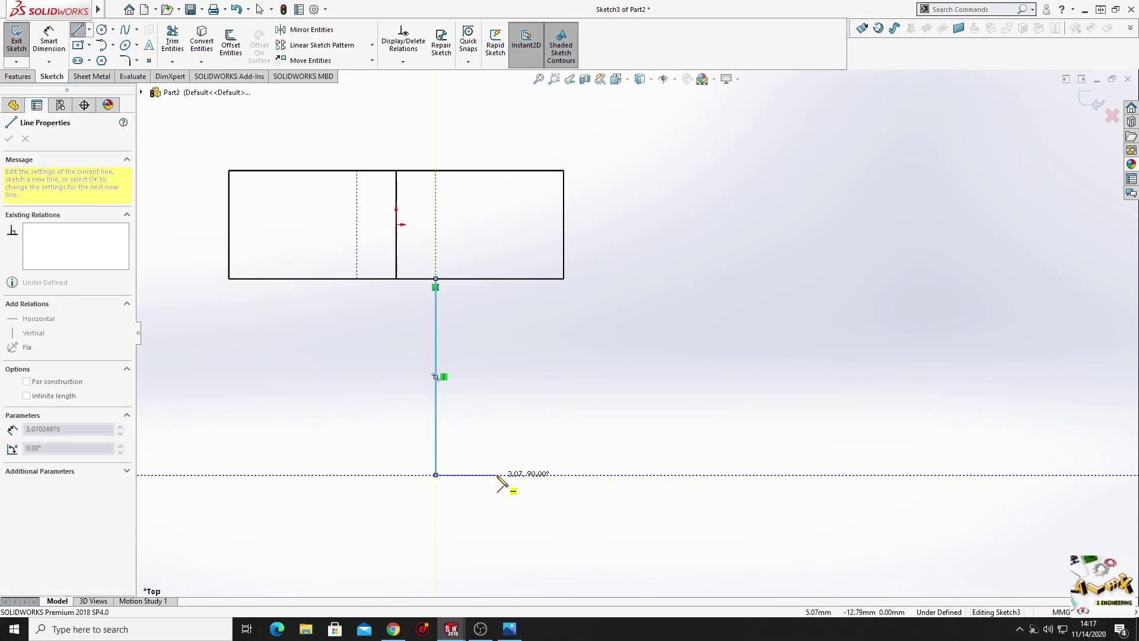
pyautogui.click(497, 475)
pyautogui.click(497, 279)
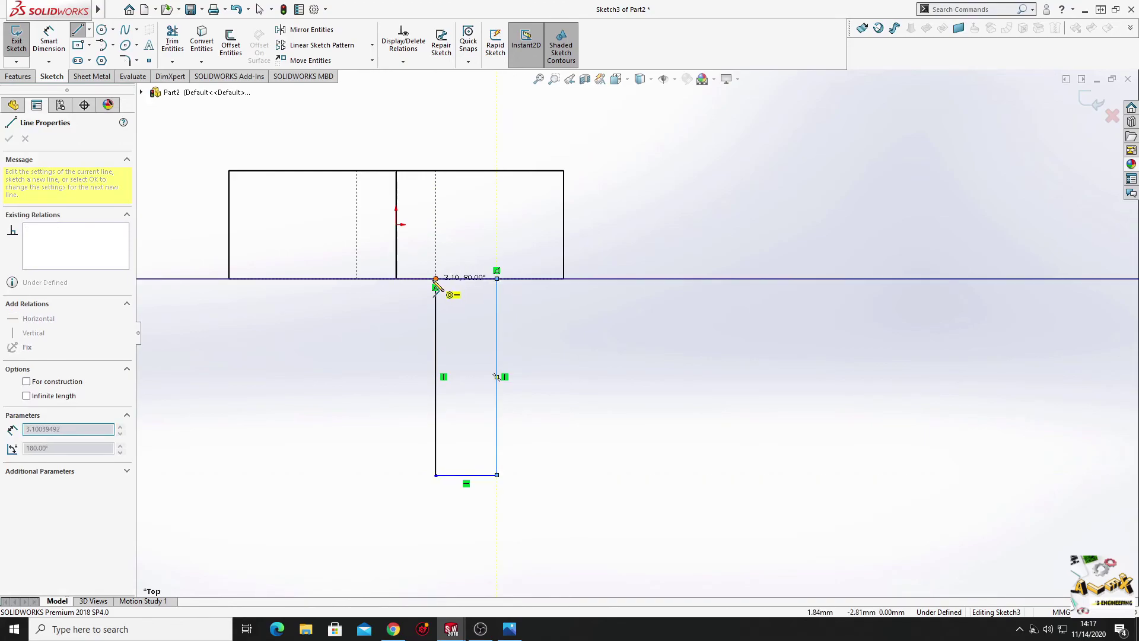
pyautogui.rightClick(433, 278)
pyautogui.rightClick(613, 331)
pyautogui.click(632, 338)
# Step: Dimension the rectangle's sides from the centreline, setting the right side to 5.00
pyautogui.press('d')
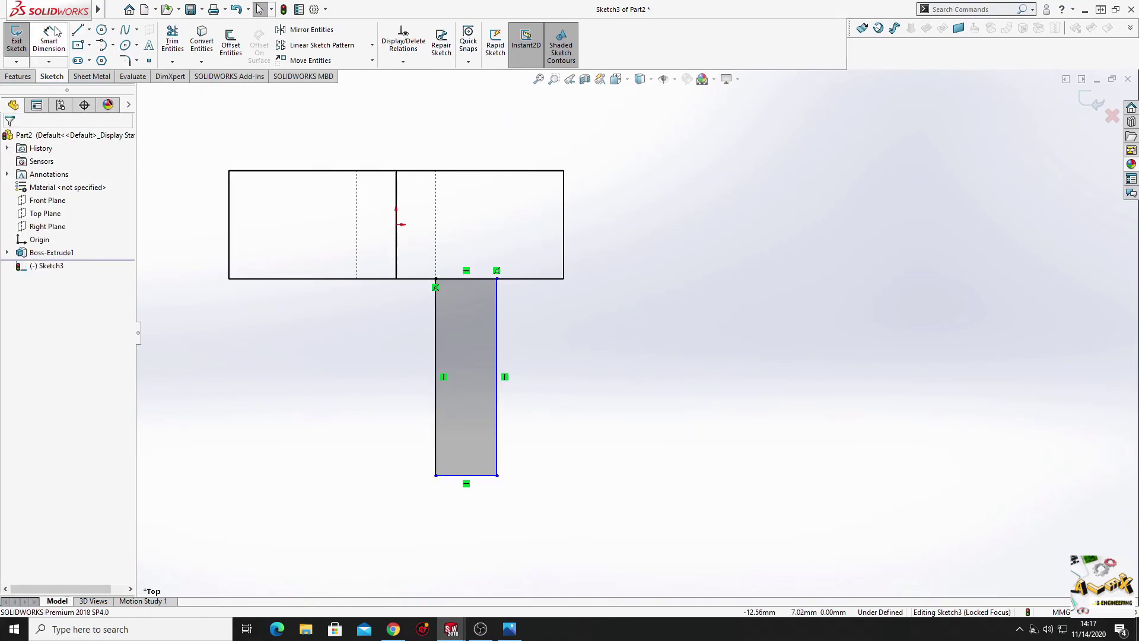
pyautogui.click(436, 347)
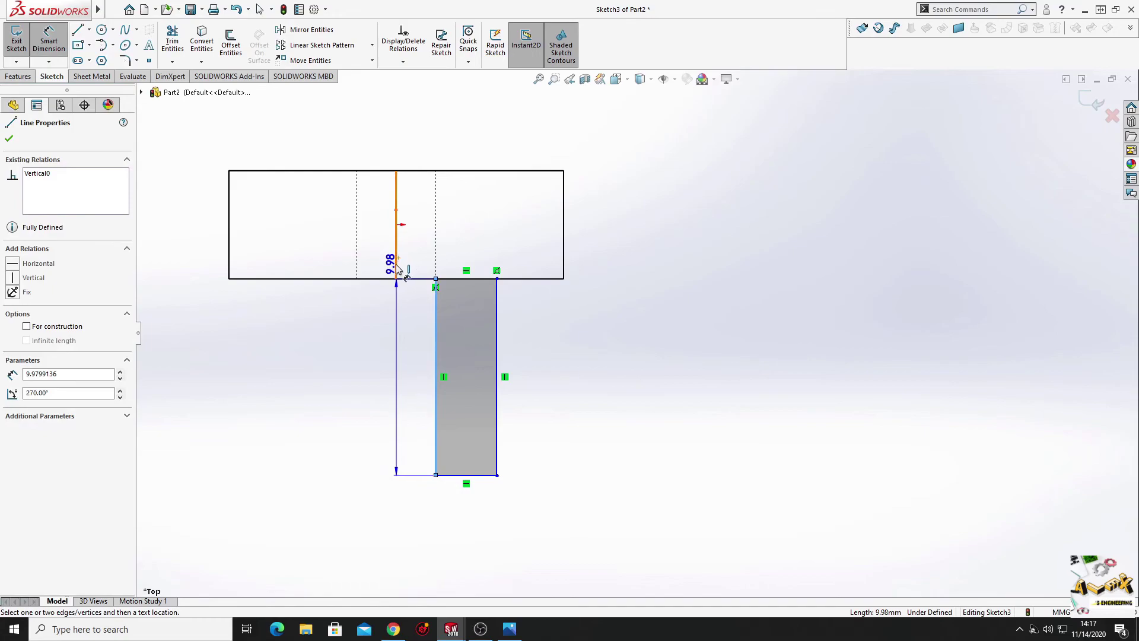
pyautogui.click(395, 261)
pyautogui.click(407, 388)
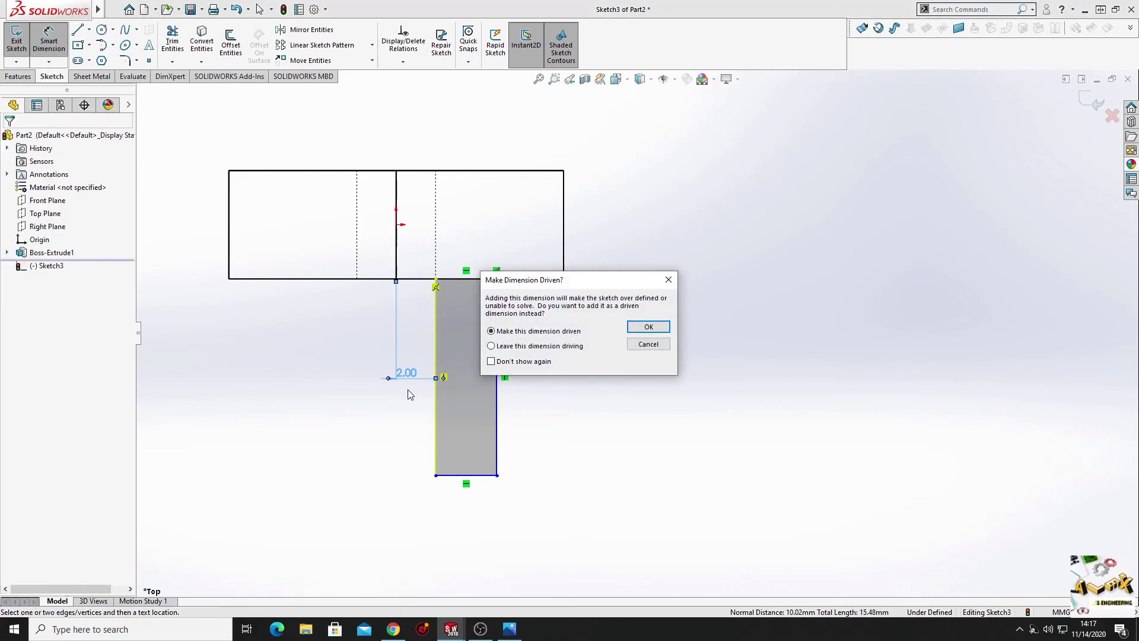
pyautogui.click(643, 329)
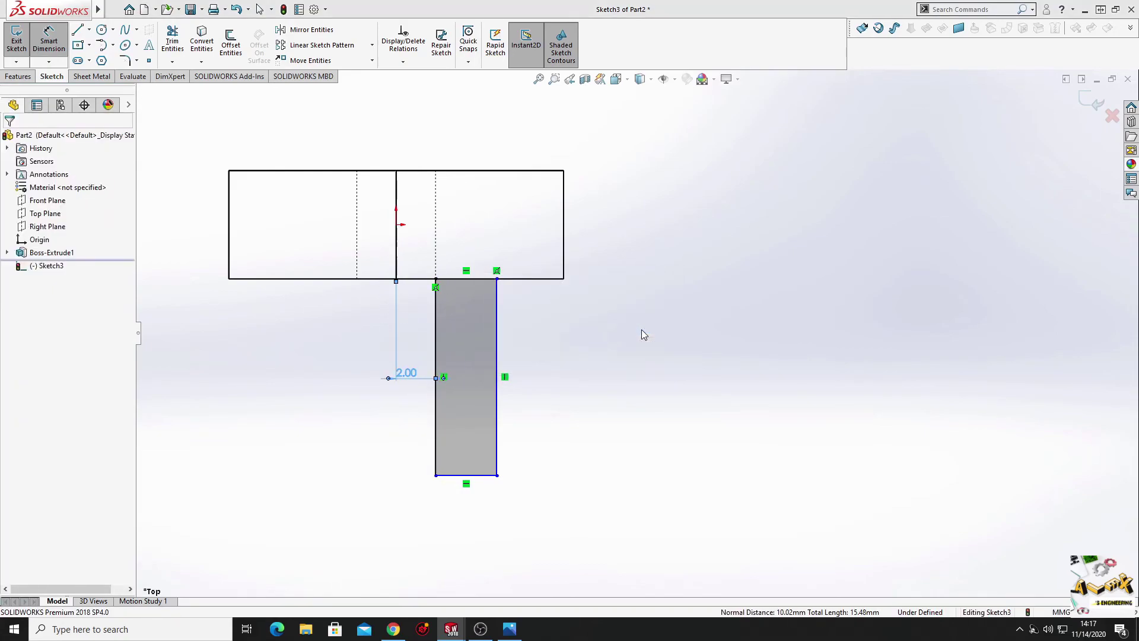
pyautogui.click(497, 312)
pyautogui.click(396, 261)
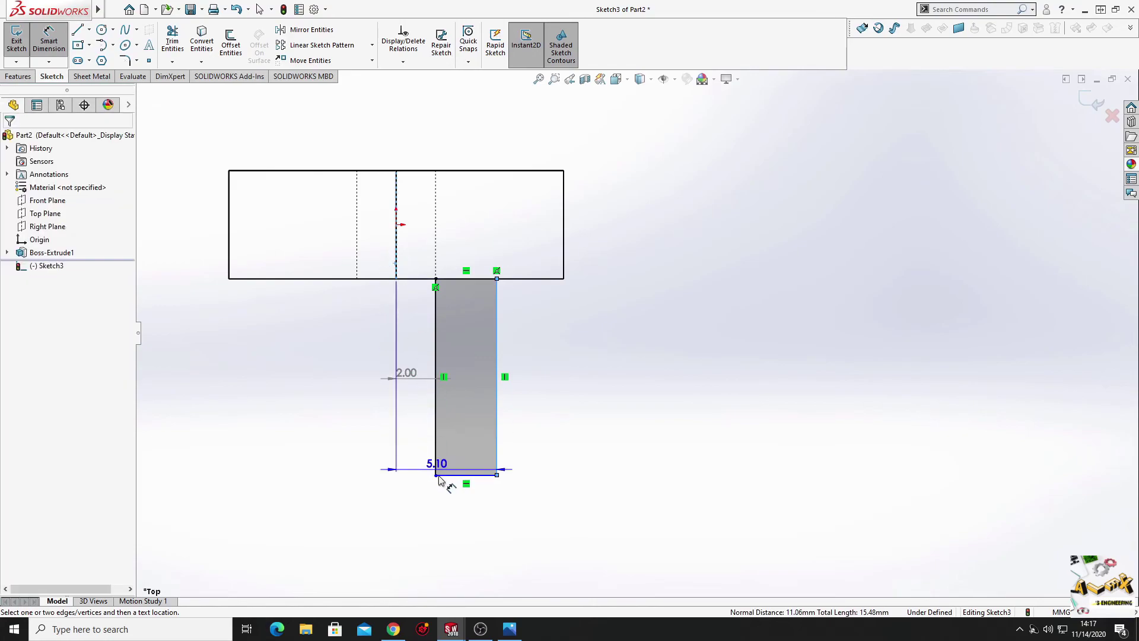
pyautogui.click(457, 528)
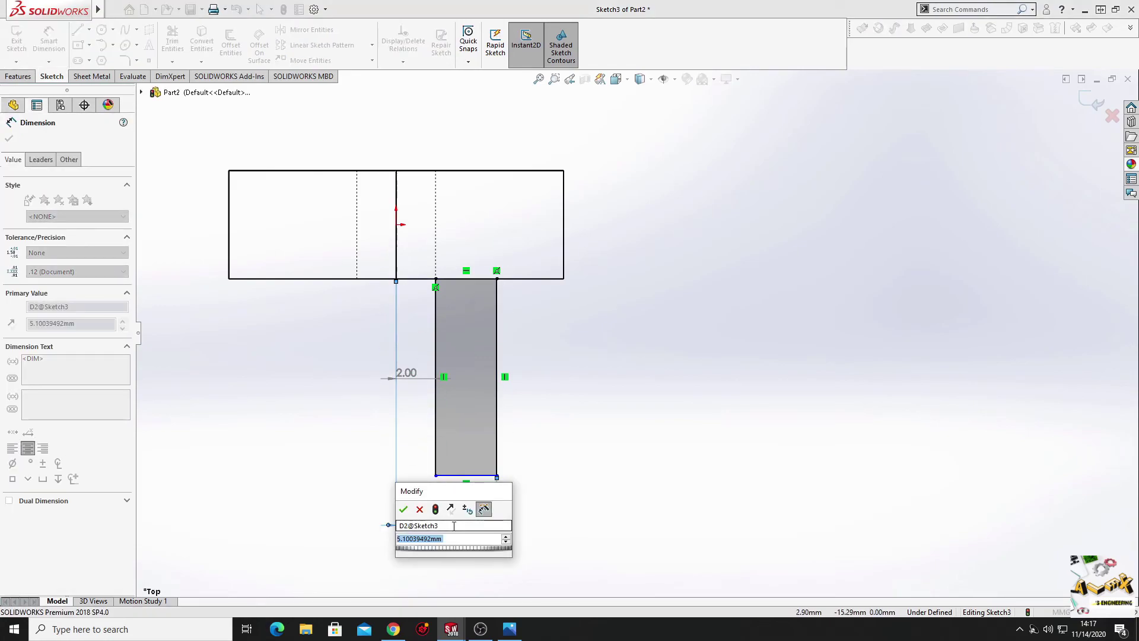
pyautogui.write('5')
pyautogui.press('Return')
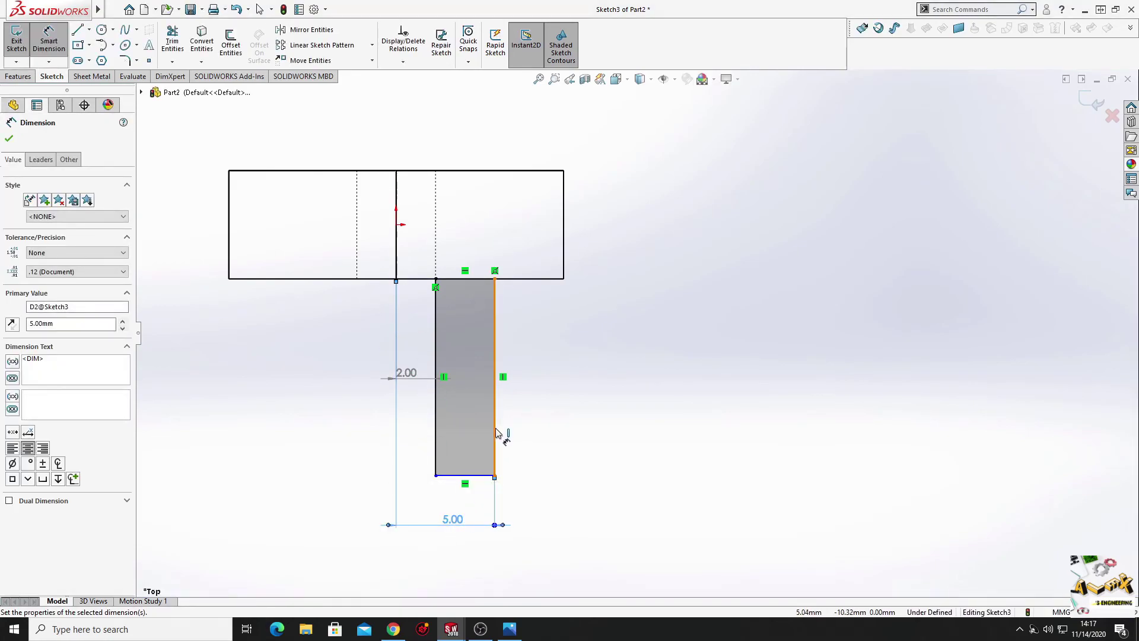
# Step: Set the rectangle's height to 8.50
pyautogui.click(496, 437)
pyautogui.click(565, 431)
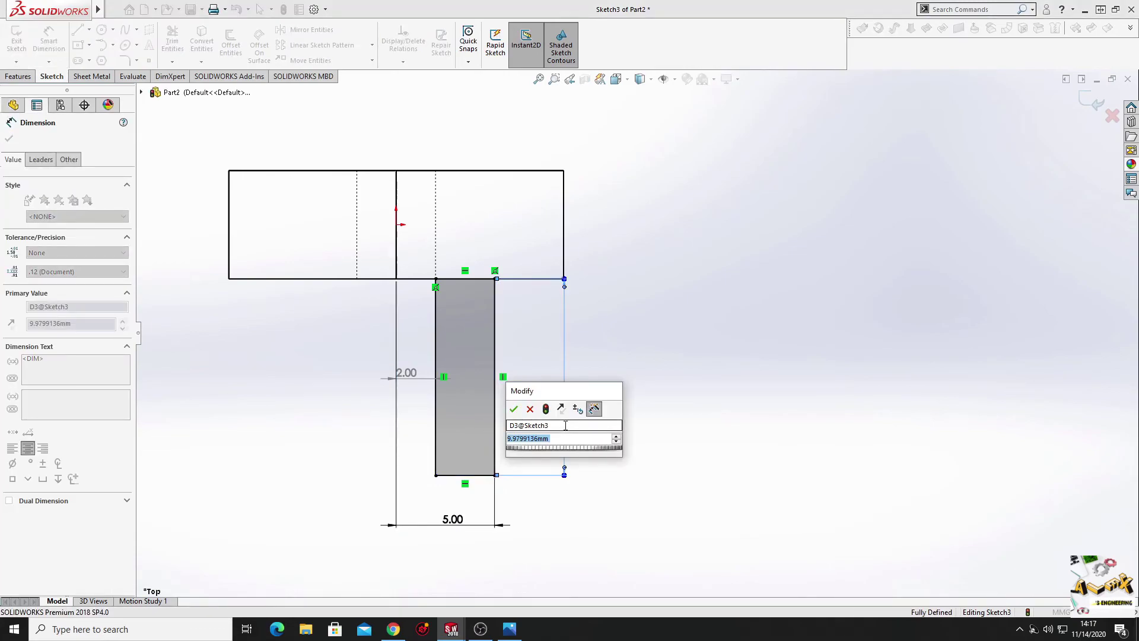
pyautogui.write('8.5')
pyautogui.press('Return')
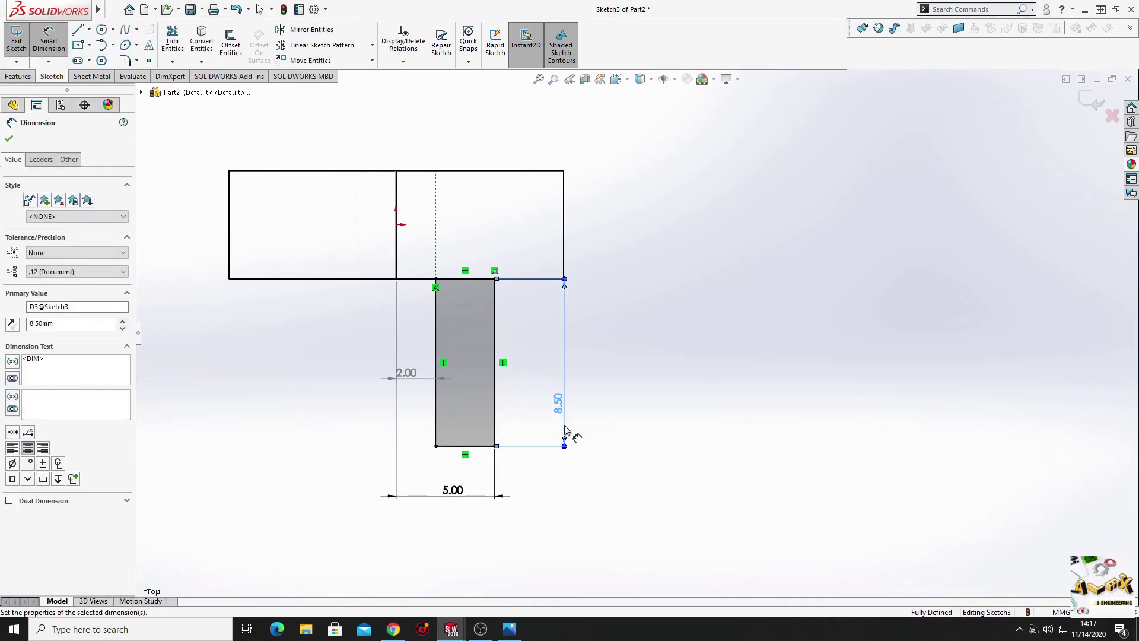
pyautogui.rightClick(611, 367)
pyautogui.click(628, 394)
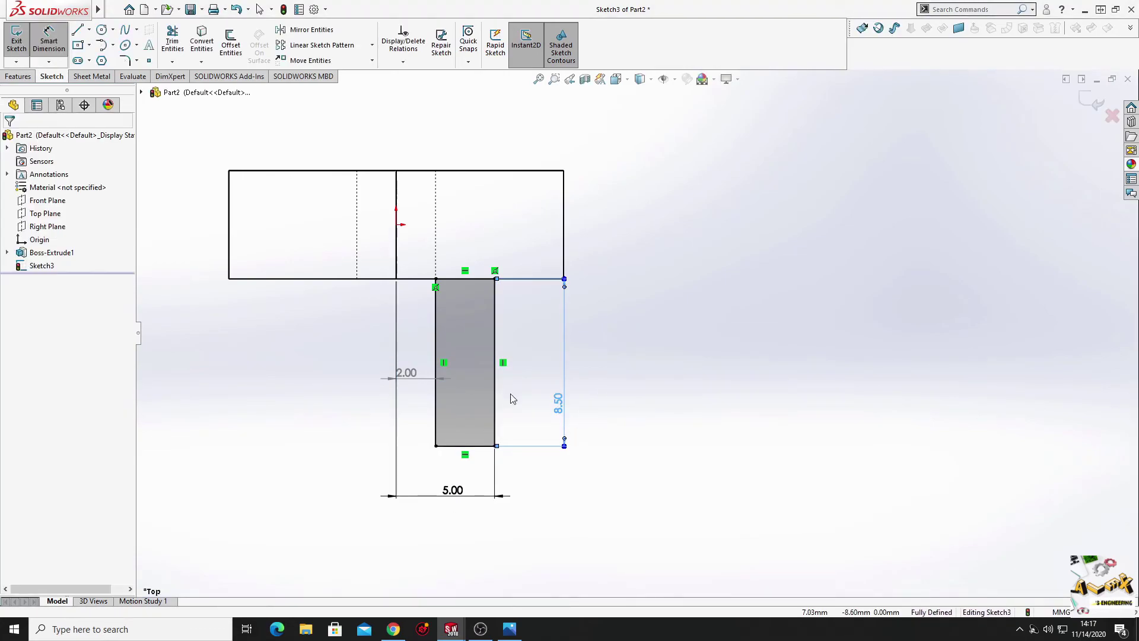
# Step: Delete the driven 2.00 dimension
pyautogui.rightClick(414, 384)
pyautogui.click(449, 511)
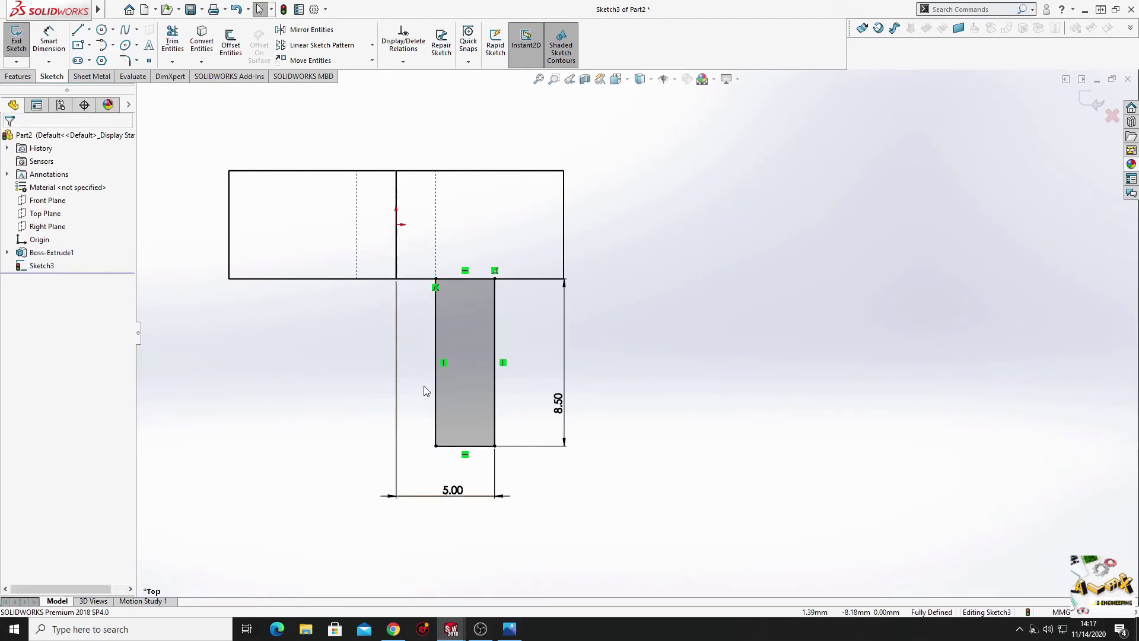
pyautogui.scroll(3, 424, 391)
pyautogui.keyDown('ctrl'); pyautogui.moveTo(448, 412); pyautogui.dragTo(373, 522, button='middle'); pyautogui.keyUp('ctrl')
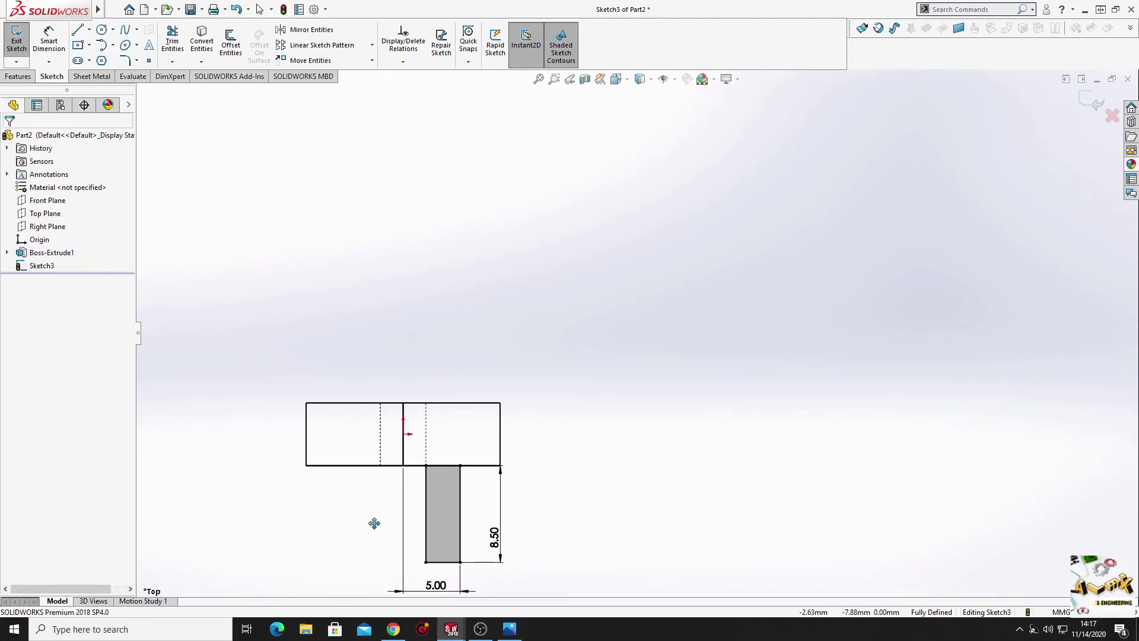
pyautogui.click(79, 32)
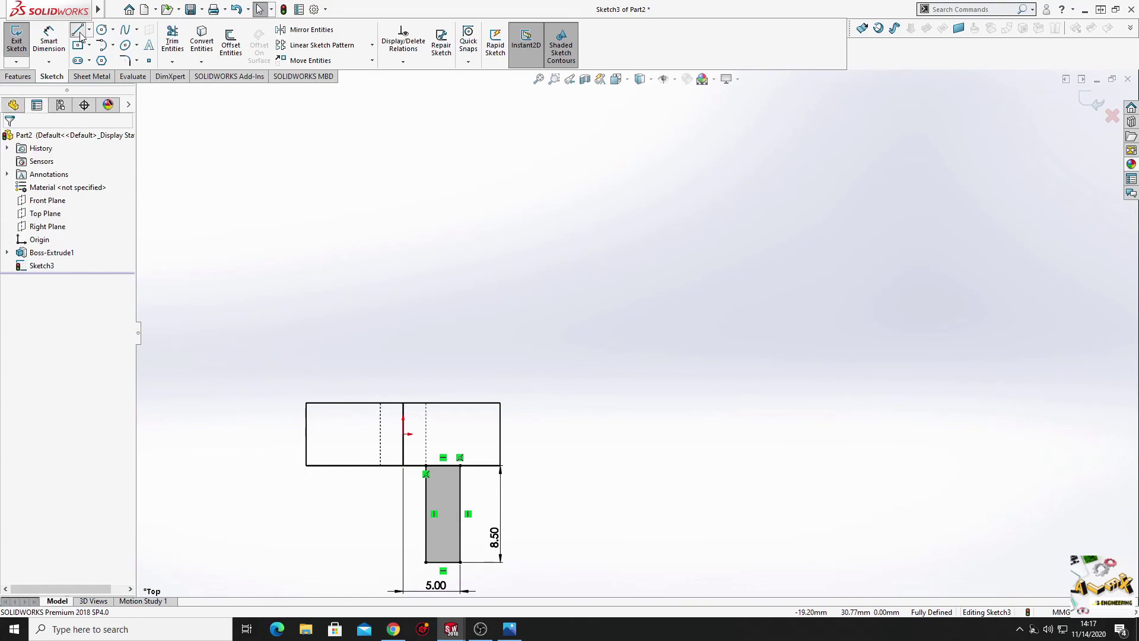
# Step: Sketch a closed stepped line profile with two angled corners above the body's top edge
pyautogui.click(425, 404)
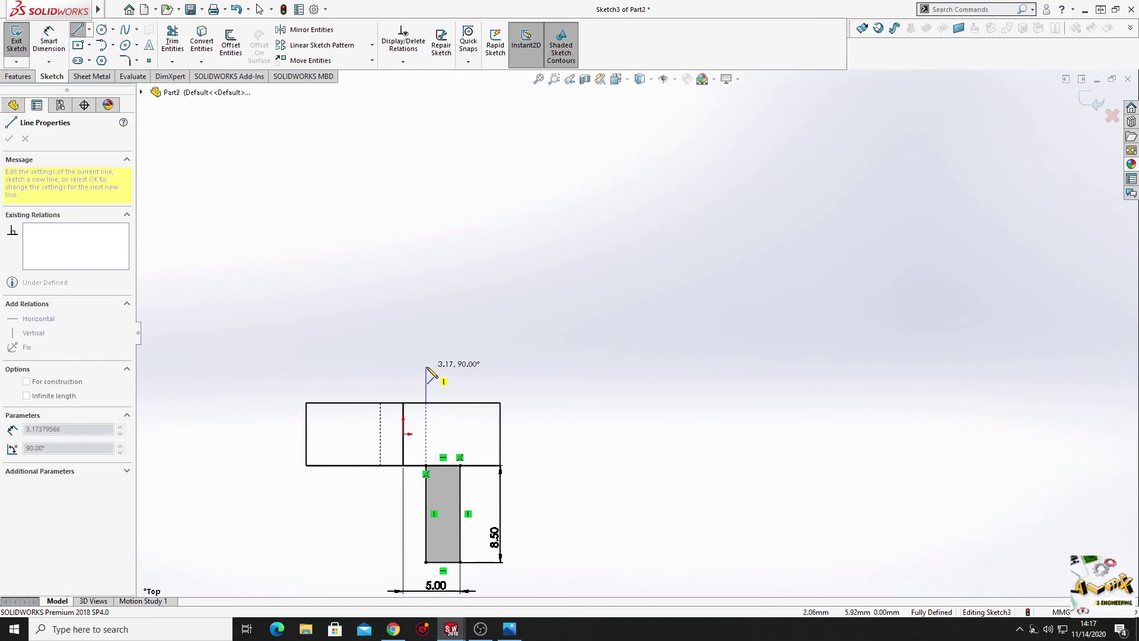
pyautogui.click(426, 366)
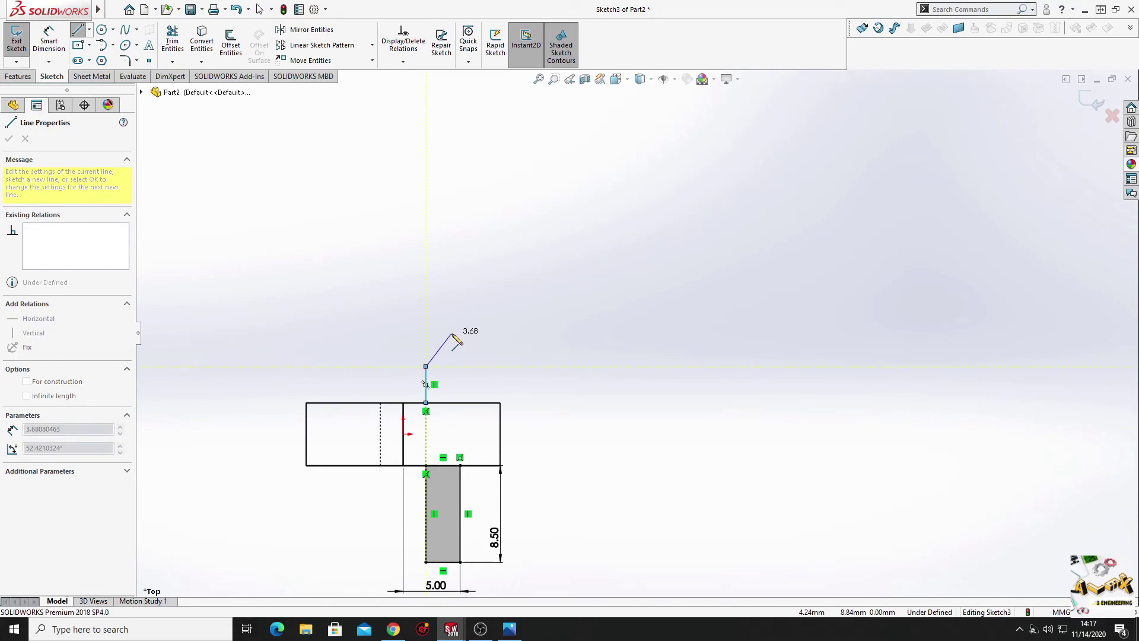
pyautogui.click(451, 333)
pyautogui.click(452, 254)
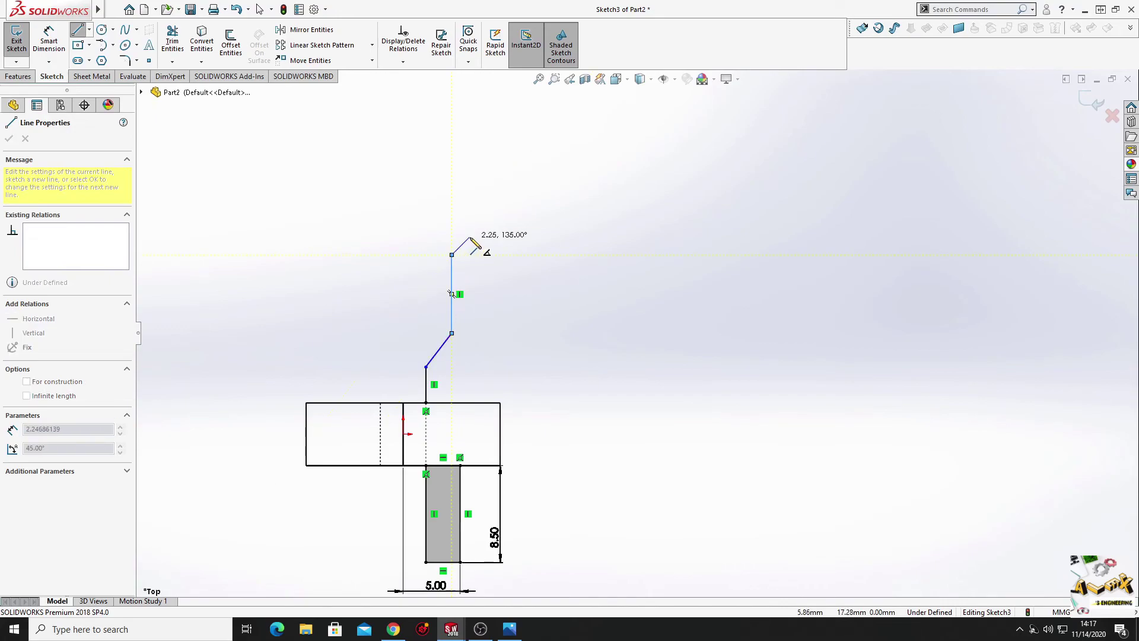
pyautogui.click(473, 240)
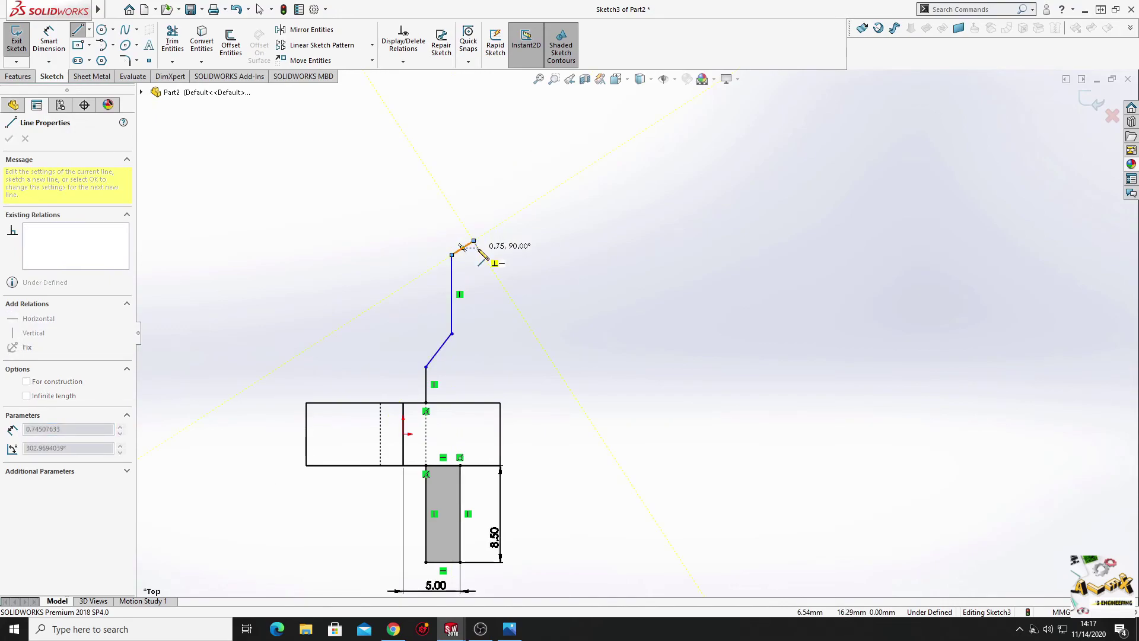
pyautogui.click(505, 240)
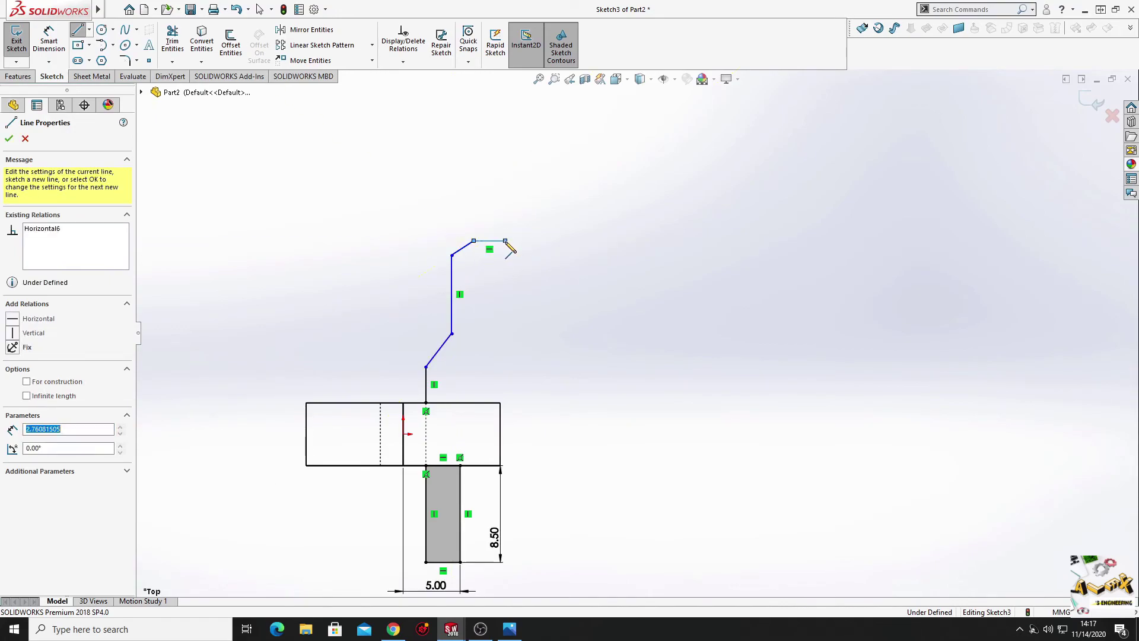
pyautogui.click(505, 349)
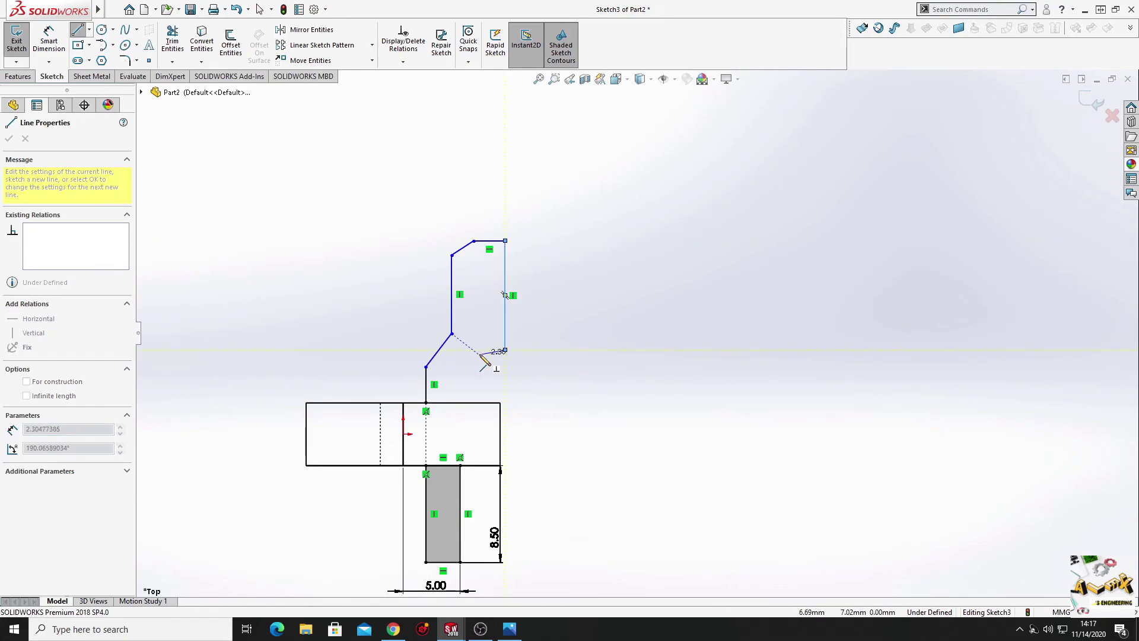
pyautogui.click(474, 350)
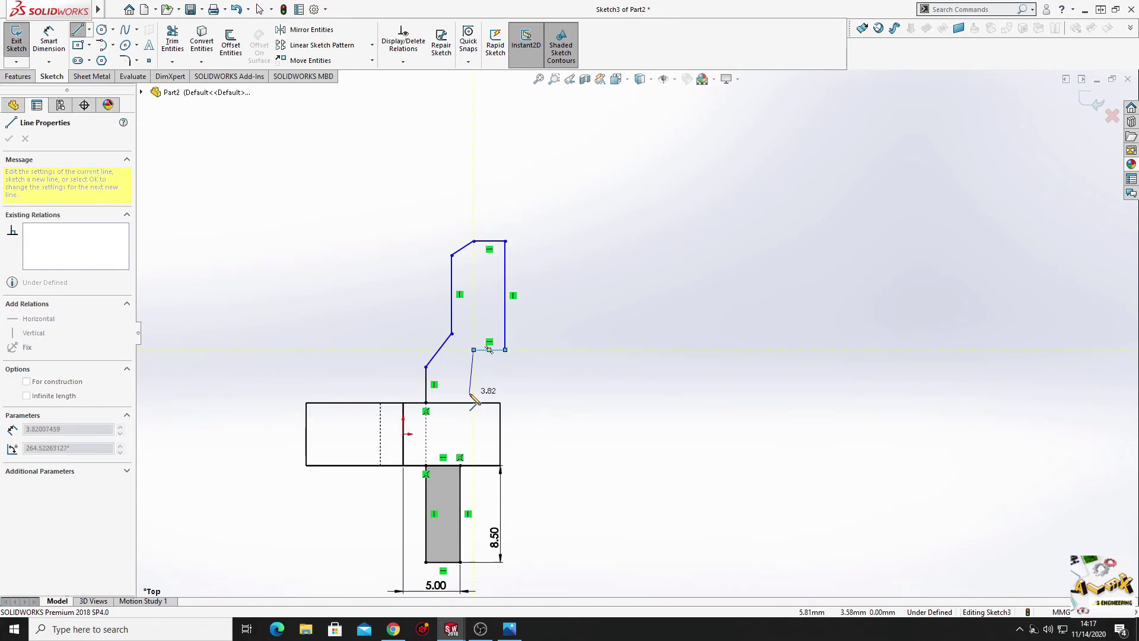
pyautogui.click(474, 403)
pyautogui.rightClick(568, 340)
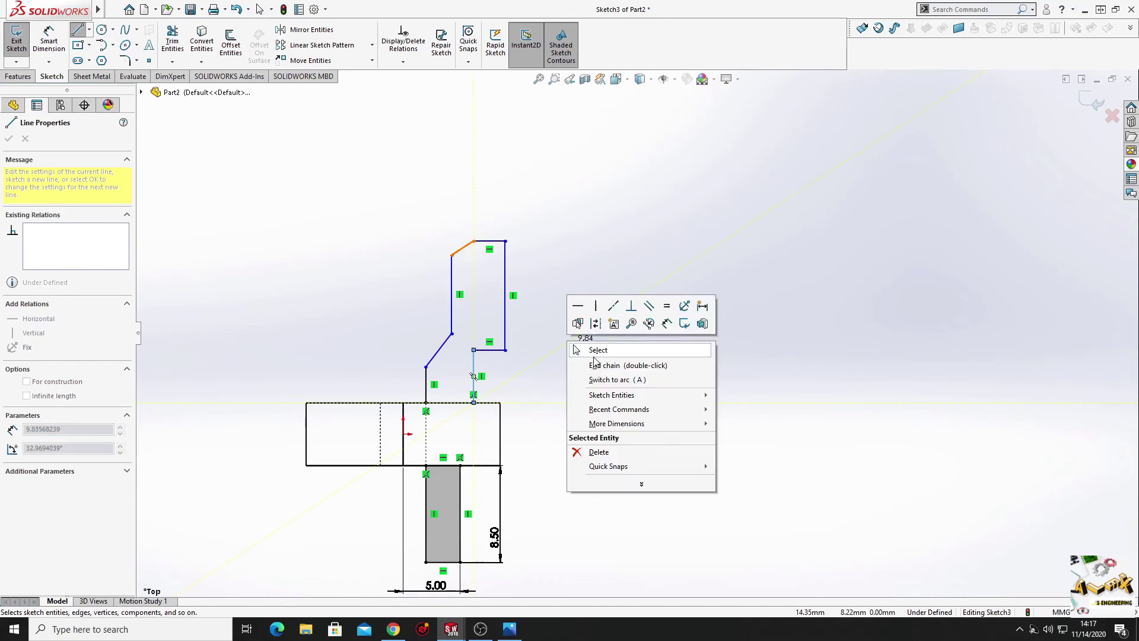
pyautogui.click(580, 347)
pyautogui.keyDown('ctrl'); pyautogui.moveTo(575, 340); pyautogui.dragTo(594, 369, button='middle'); pyautogui.keyUp('ctrl')
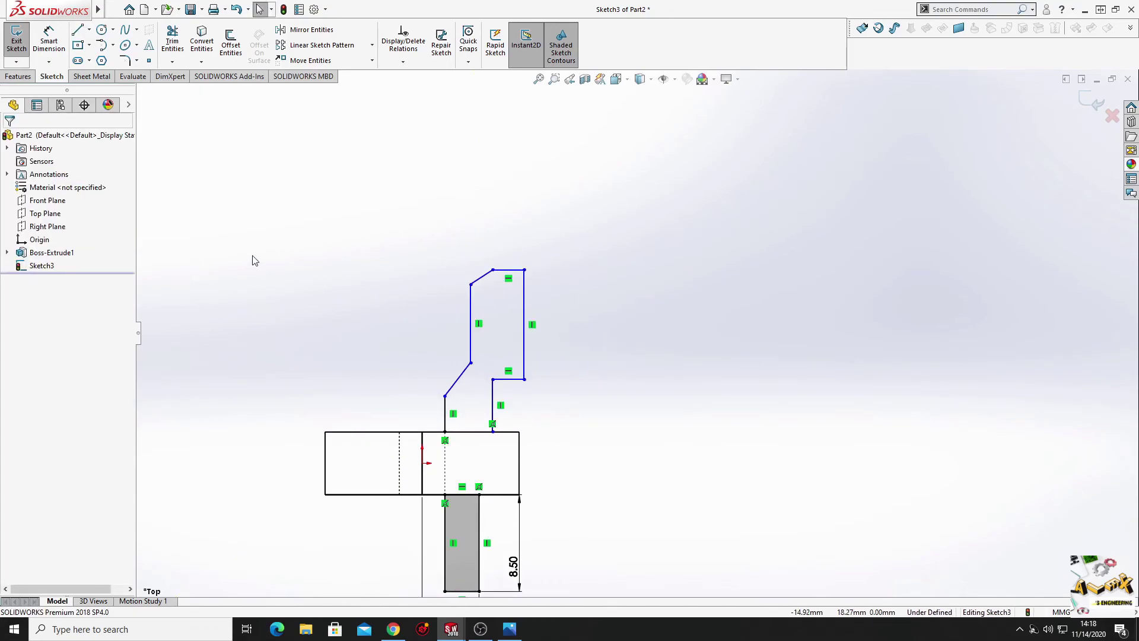
# Step: Dimension the short vertical step line to 2.50
pyautogui.click(49, 42)
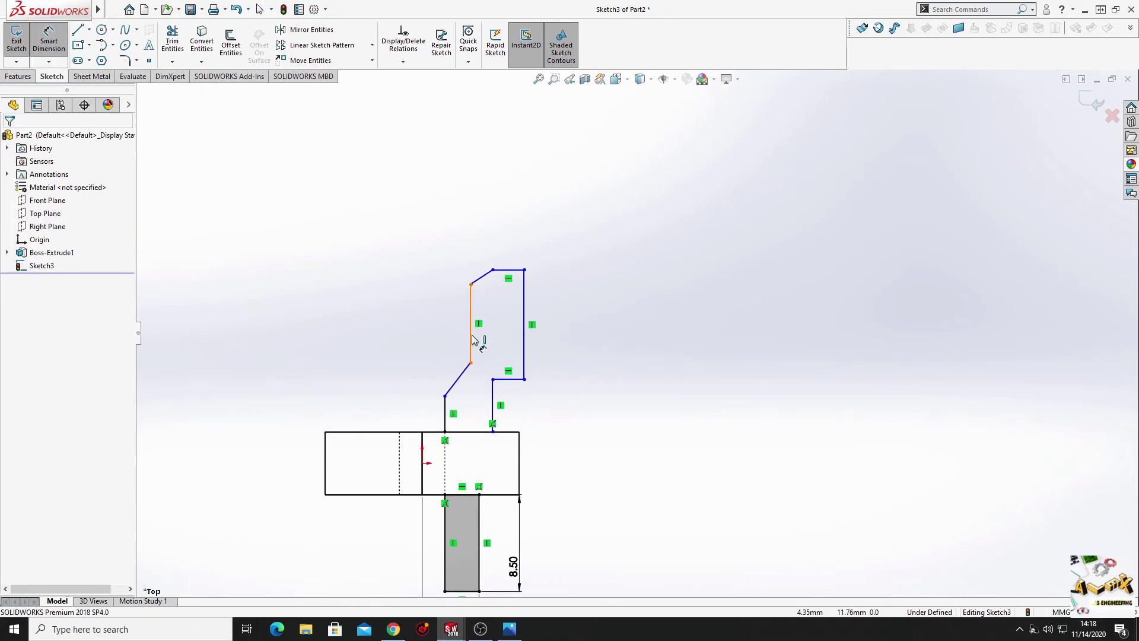
pyautogui.scroll(-2, 464, 420)
pyautogui.keyDown('ctrl'); pyautogui.moveTo(466, 387); pyautogui.dragTo(513, 354, button='middle'); pyautogui.keyUp('ctrl')
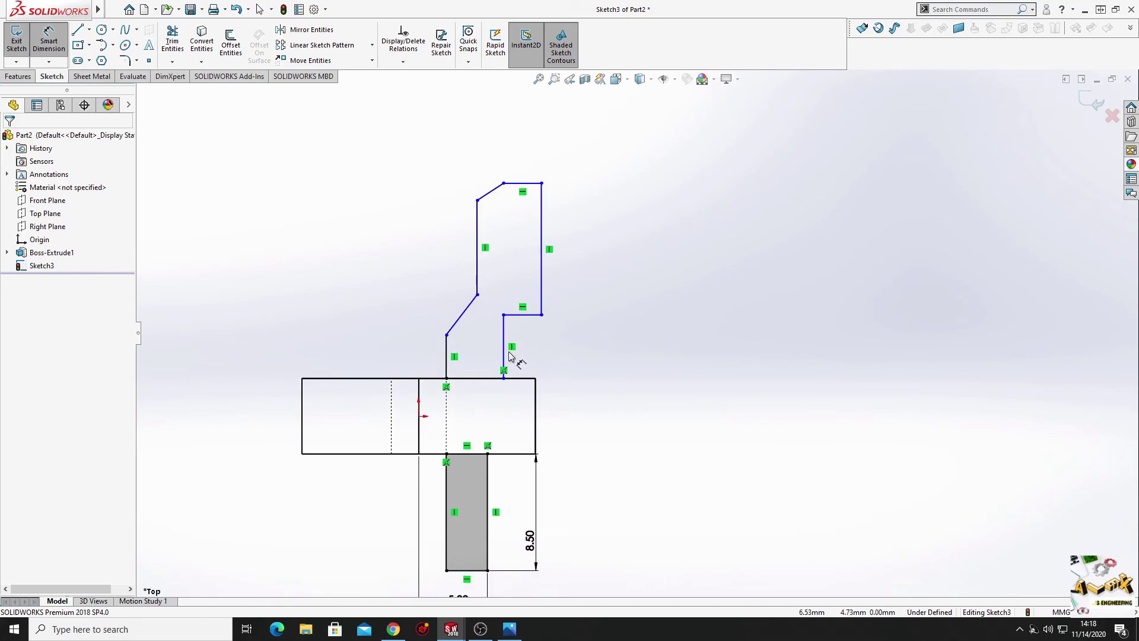
pyautogui.click(505, 358)
pyautogui.click(578, 356)
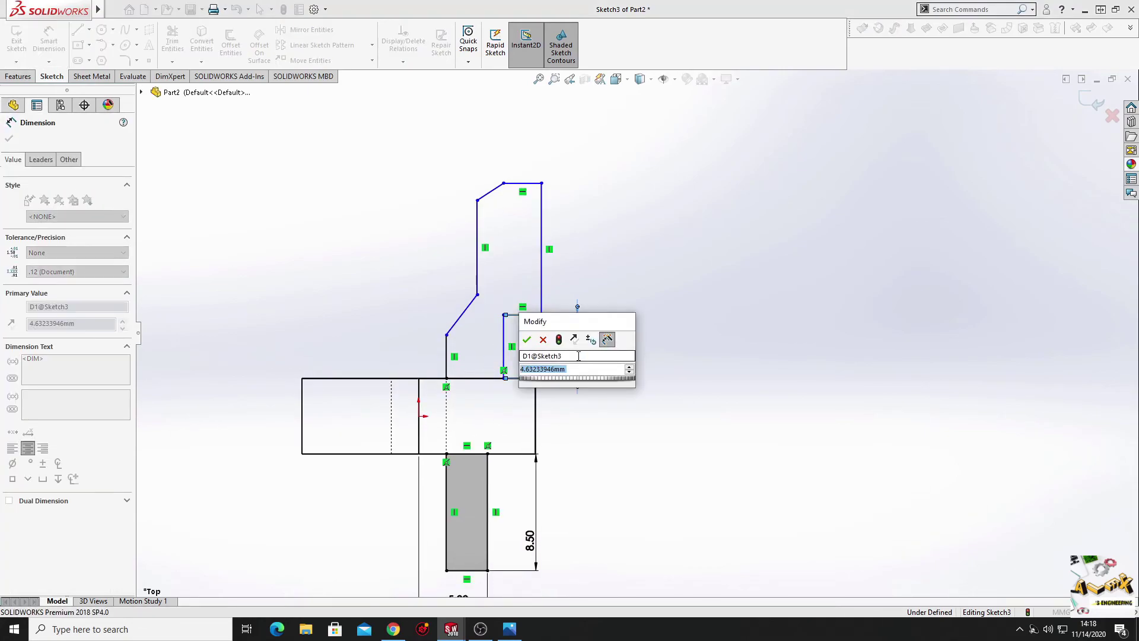
pyautogui.write('2.5')
pyautogui.press('Return')
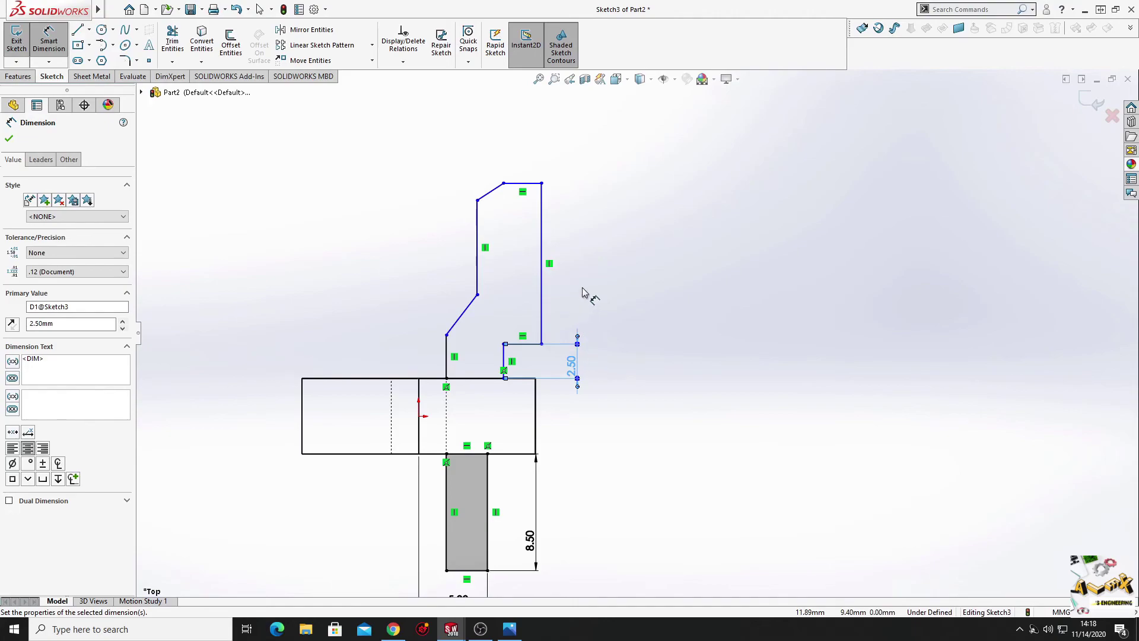
# Step: Set the profile's overall height to 9.32
pyautogui.hotkey('ctrl', 'Down')
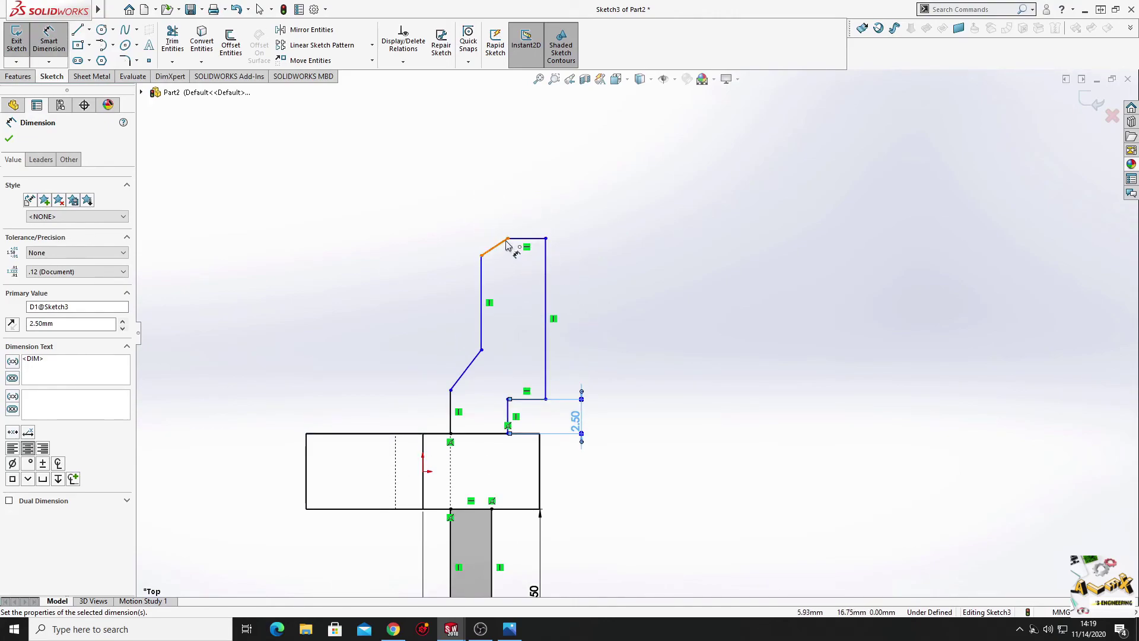
pyautogui.click(521, 238)
pyautogui.click(451, 390)
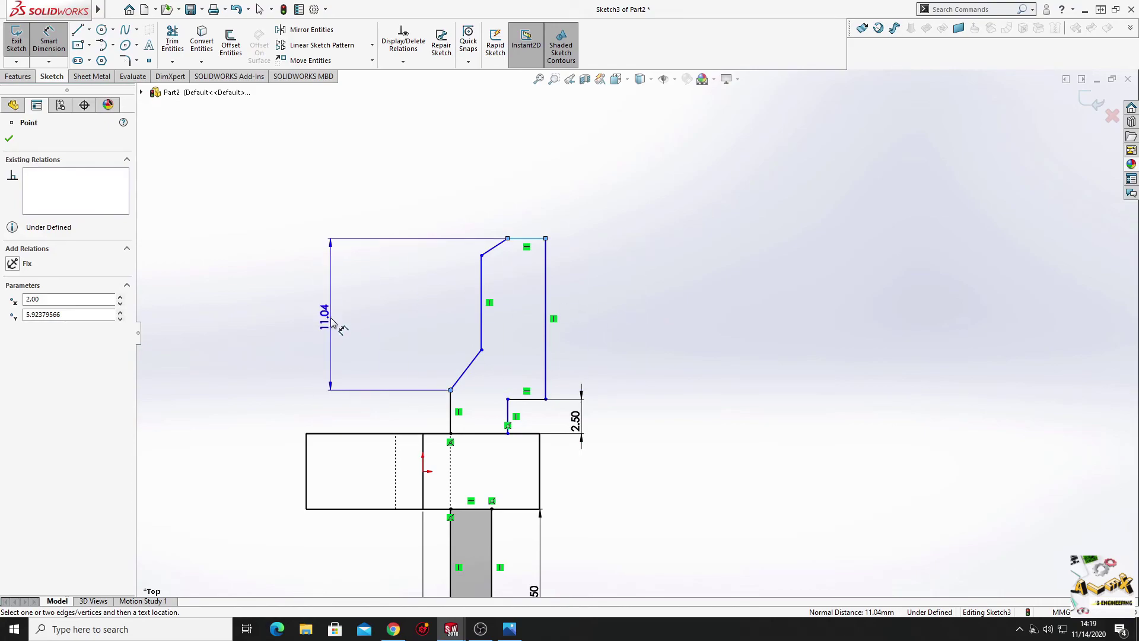
pyautogui.click(333, 324)
pyautogui.write('9.')
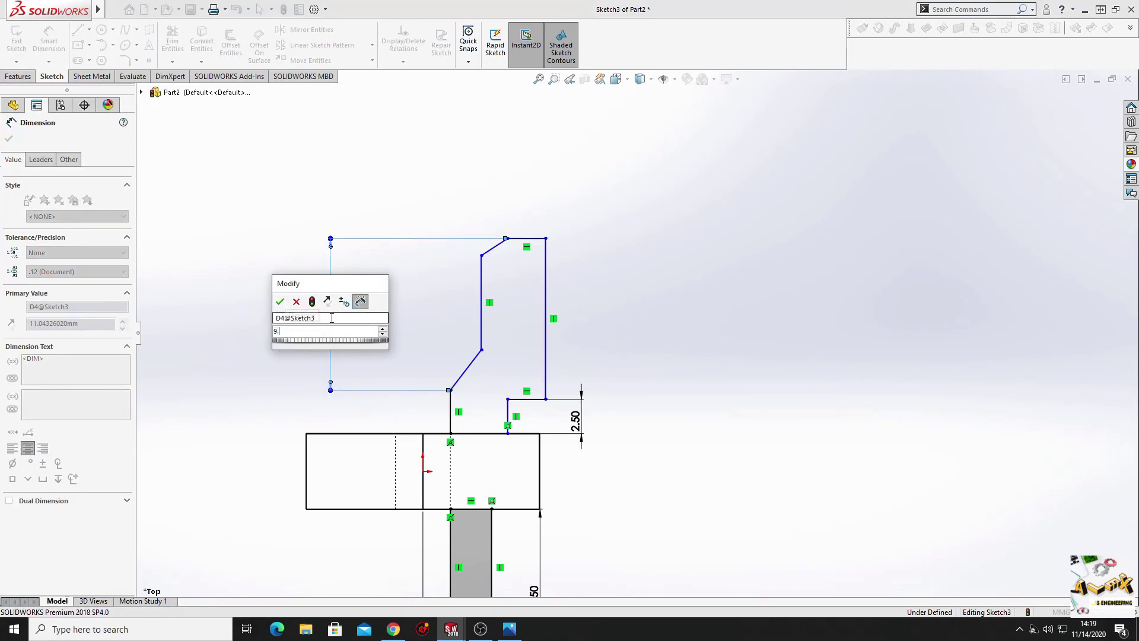
pyautogui.write('32')
pyautogui.press('Return')
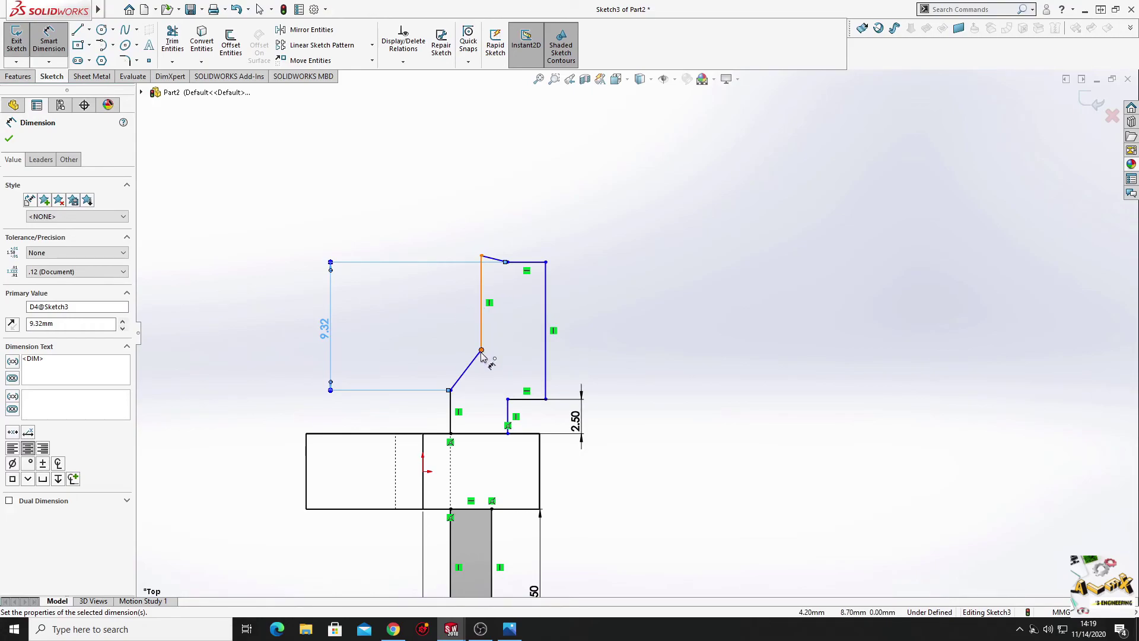
# Step: Set the inner height to 7.00 and the right vertical line to 8.50
pyautogui.click(482, 349)
pyautogui.click(529, 262)
pyautogui.click(420, 313)
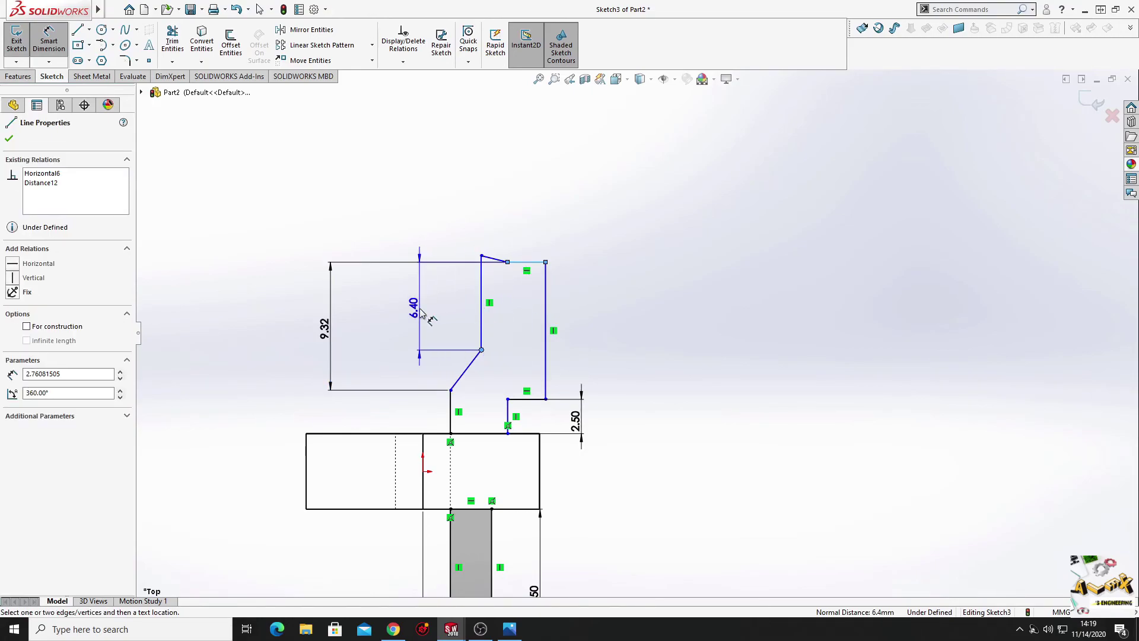
pyautogui.write('7')
pyautogui.press('Return')
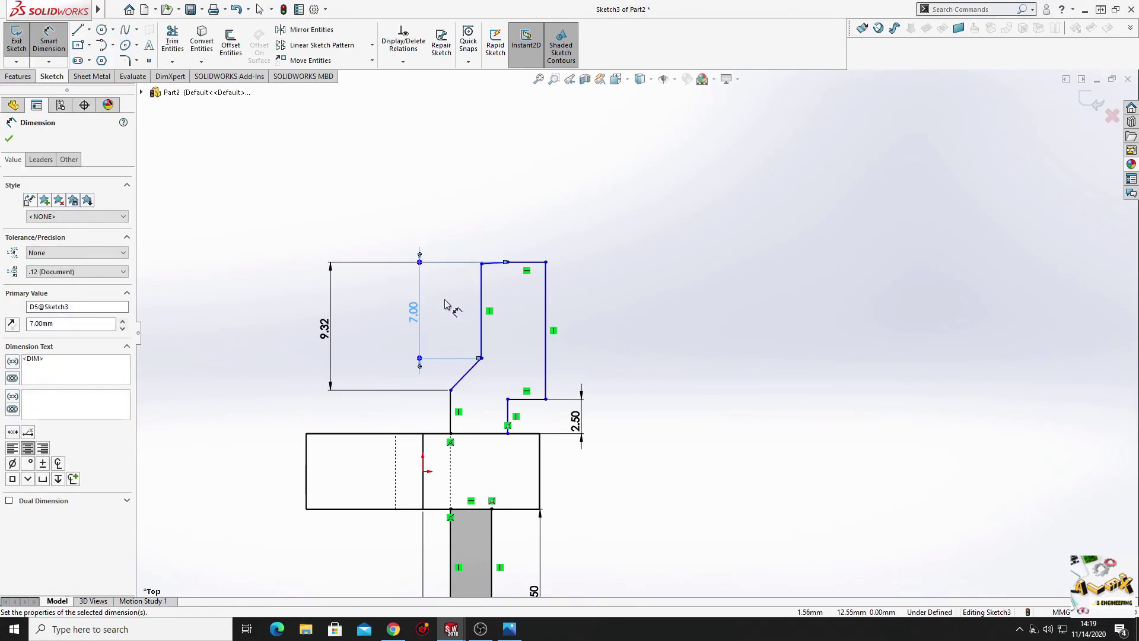
pyautogui.click(546, 291)
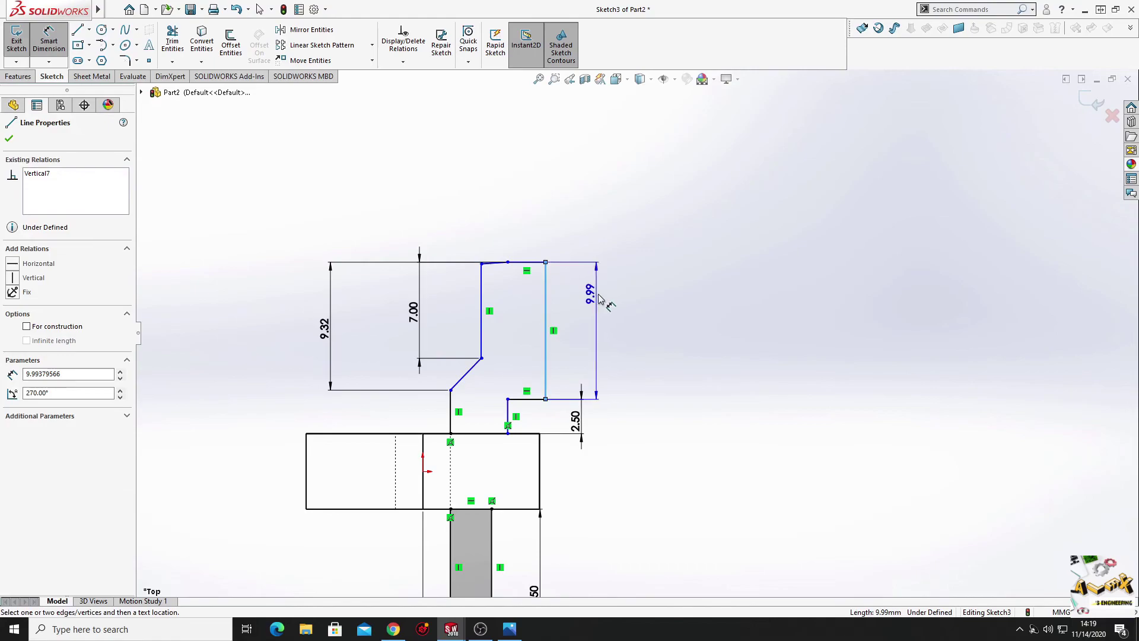
pyautogui.click(601, 297)
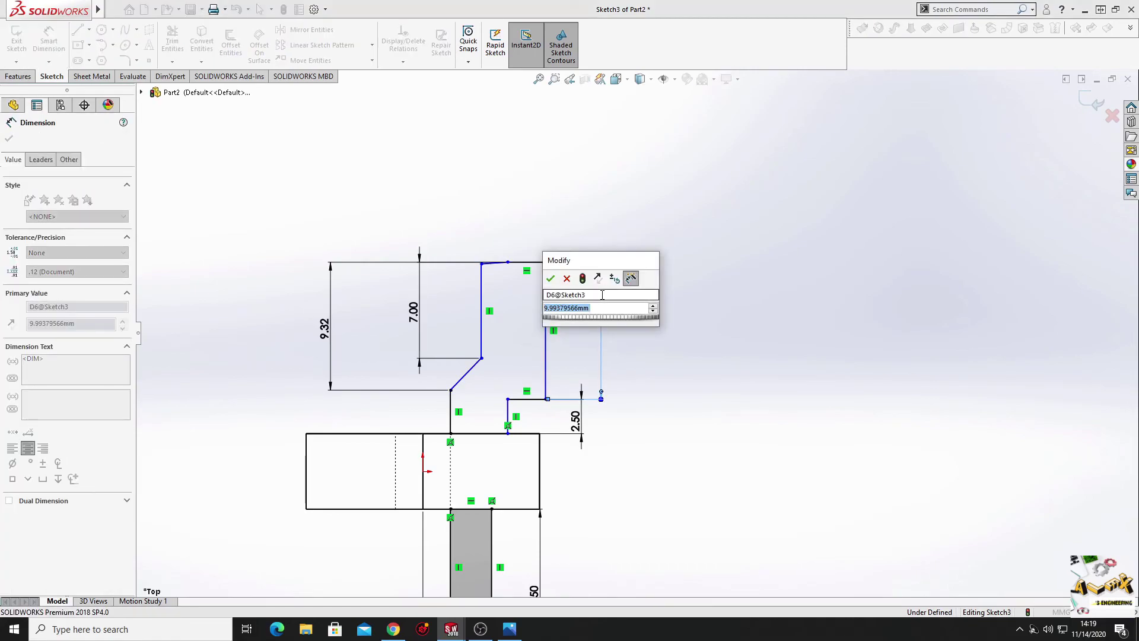
pyautogui.write('8.5')
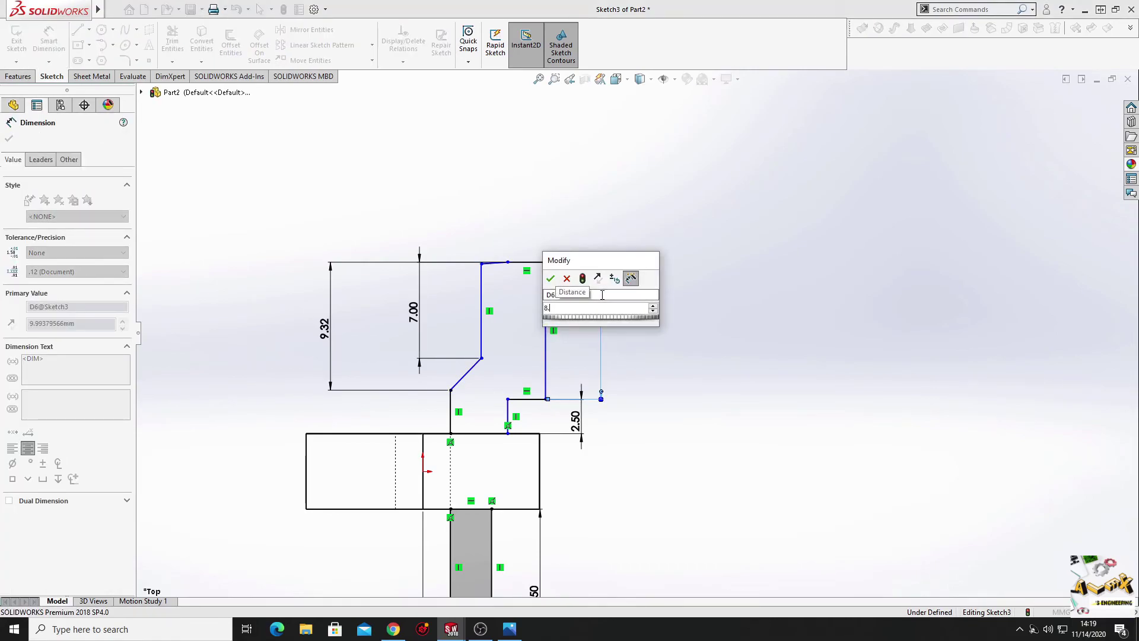
pyautogui.press('Return')
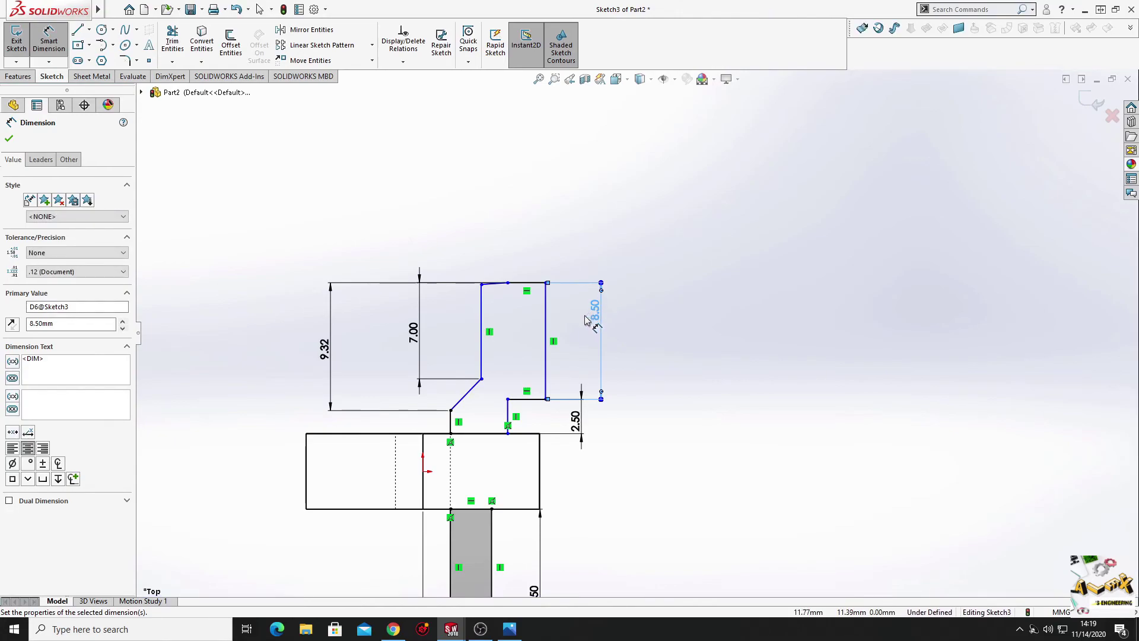
# Step: Add a 60° angle dimension between the top line and the slanted line
pyautogui.keyDown('ctrl'); pyautogui.moveTo(589, 318); pyautogui.dragTo(581, 286, button='middle'); pyautogui.keyUp('ctrl')
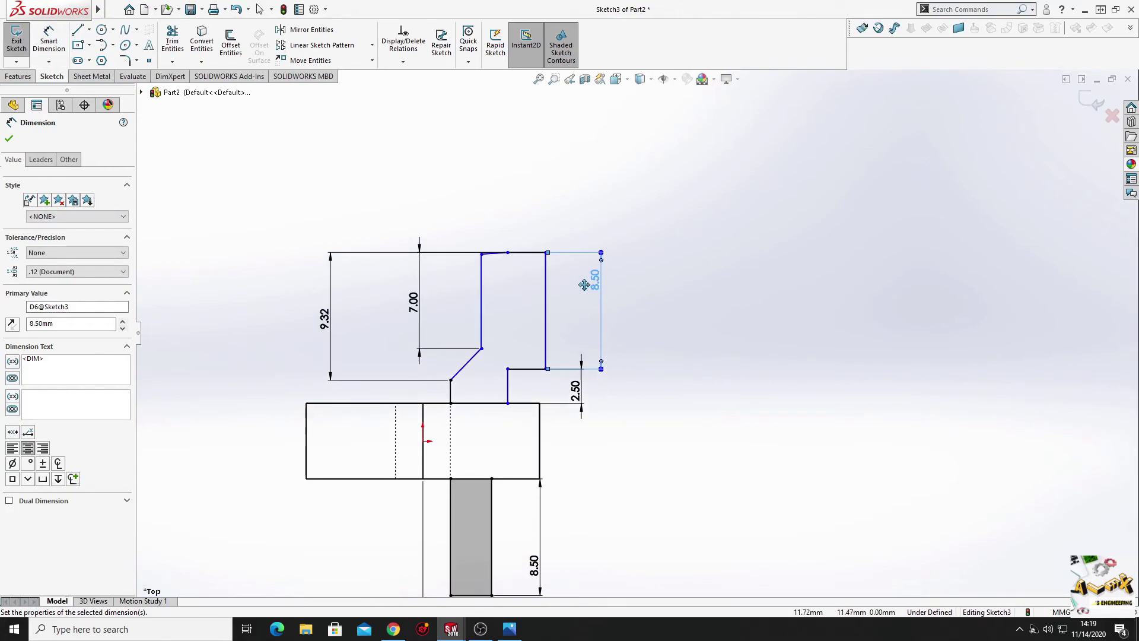
pyautogui.click(492, 258)
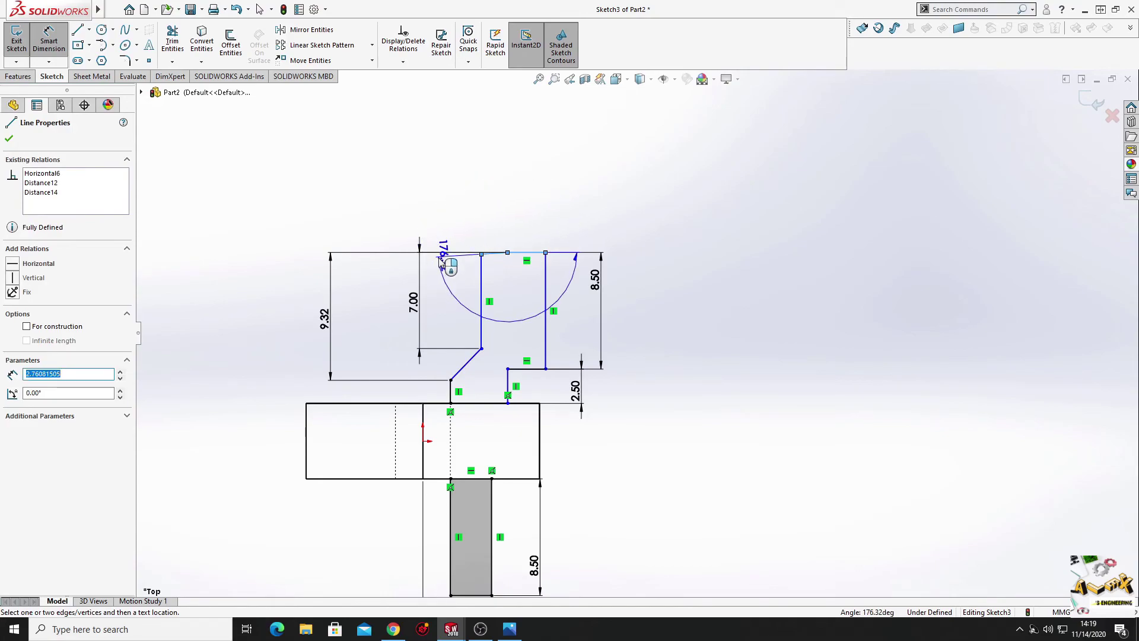
pyautogui.click(440, 255)
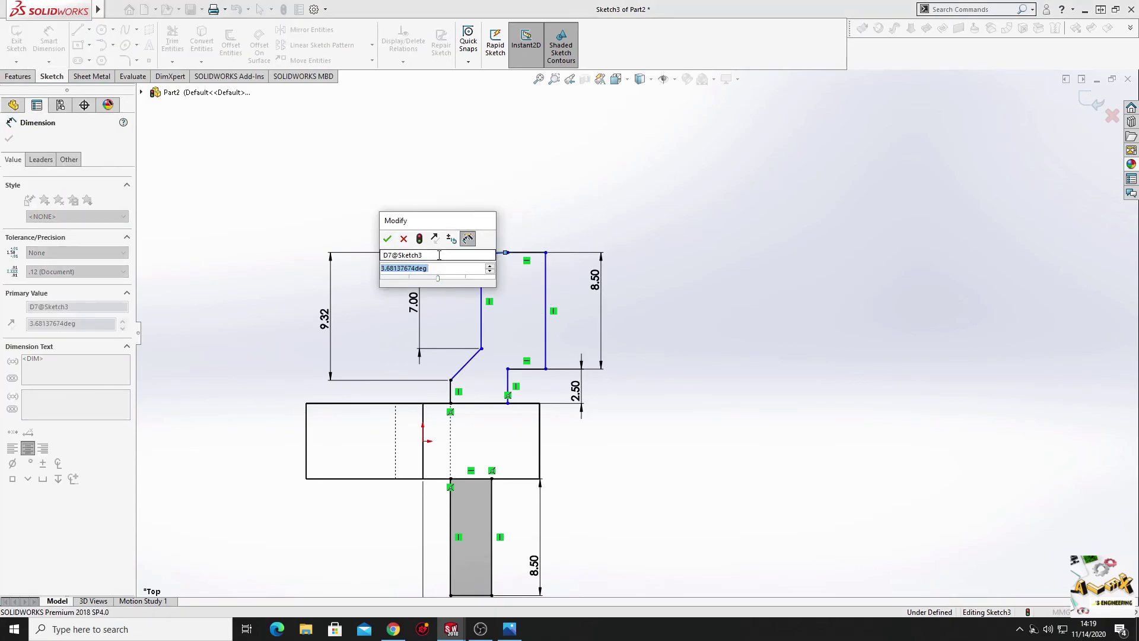
pyautogui.press('Return')
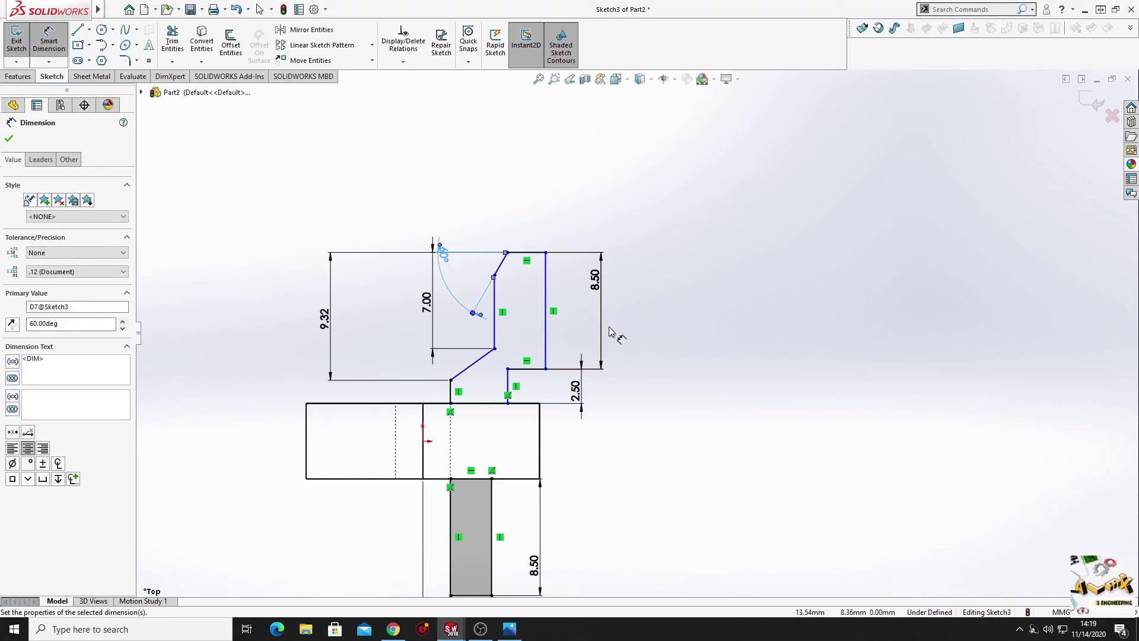
pyautogui.scroll(-1, 605, 350)
pyautogui.scroll(-2, 599, 314)
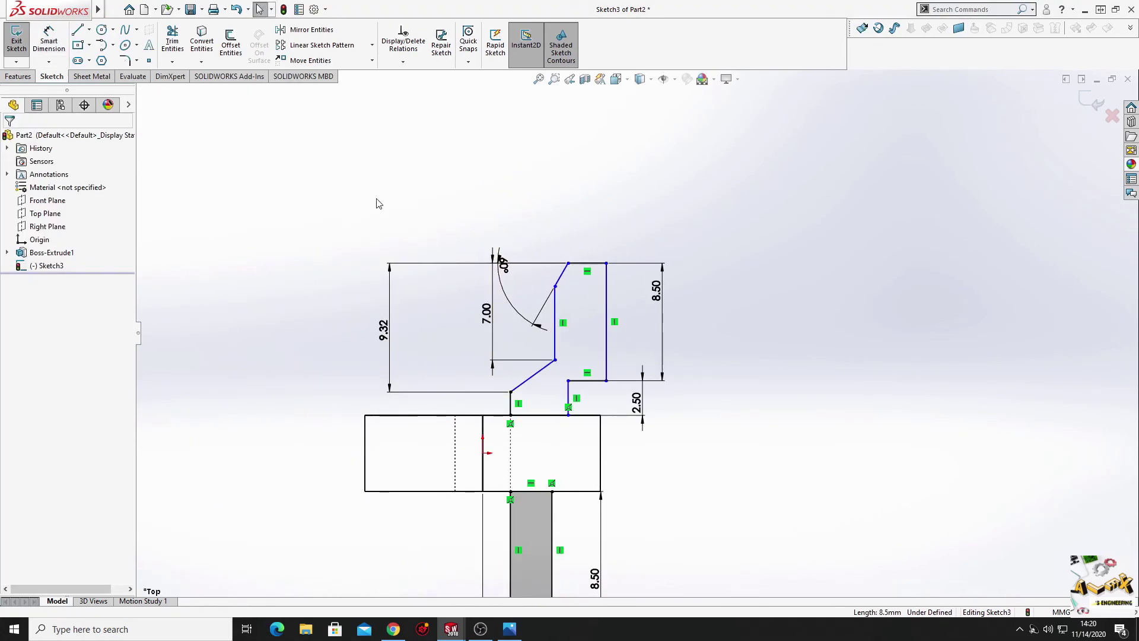
pyautogui.click(435, 321)
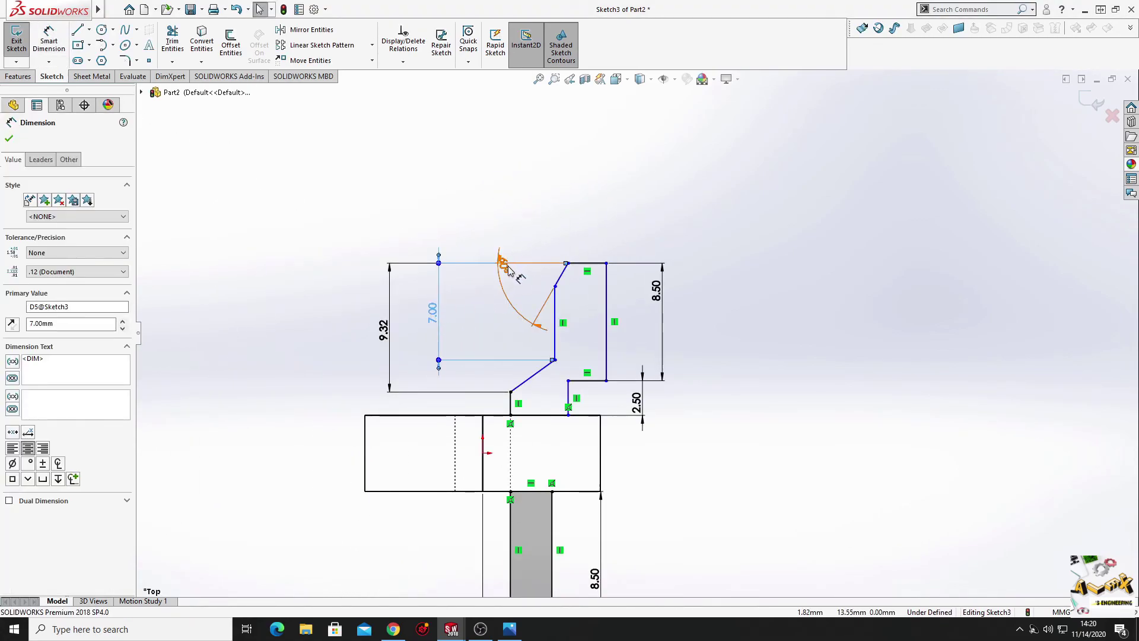
pyautogui.click(519, 298)
pyautogui.press('Escape')
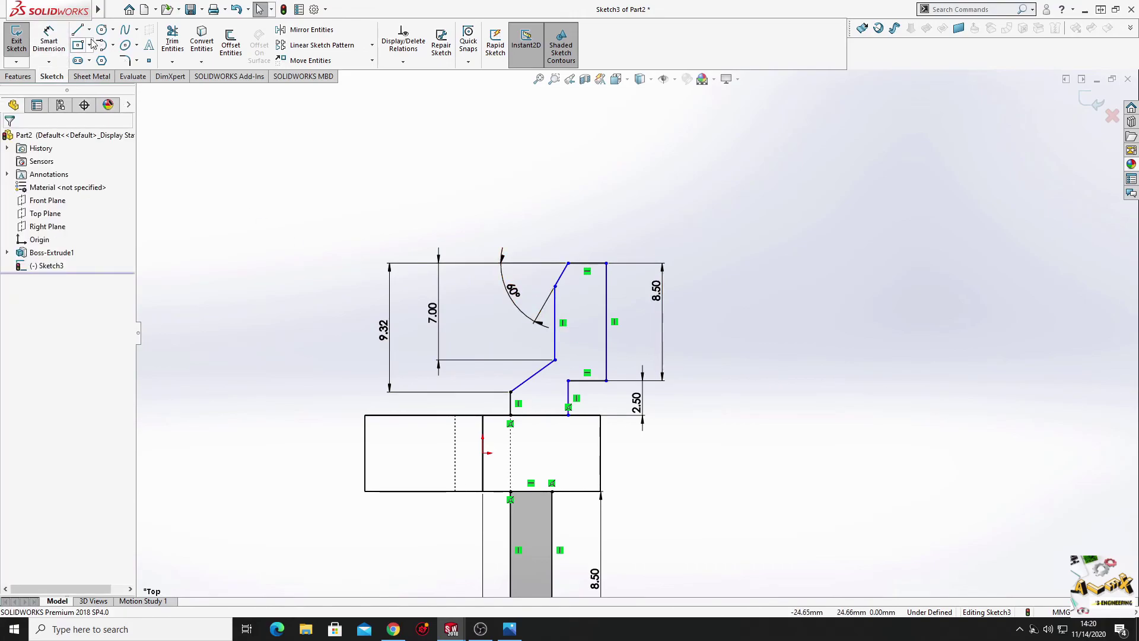
pyautogui.click(89, 29)
# Step: Draw a vertical construction centreline up through the origin
pyautogui.click(102, 58)
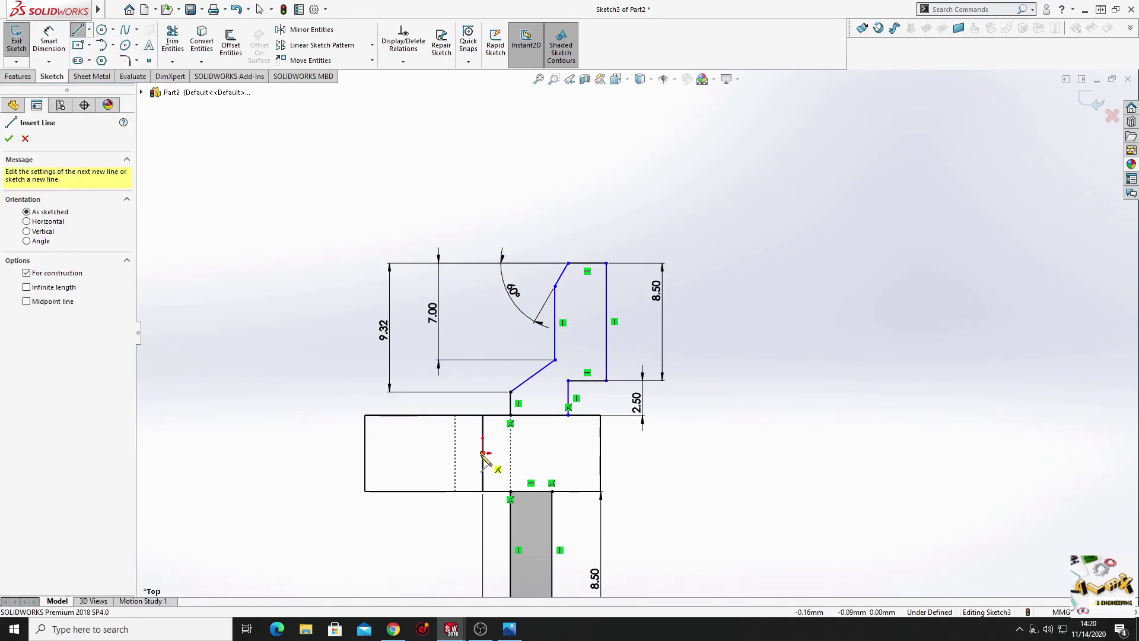
pyautogui.moveTo(482, 453); pyautogui.dragTo(482, 178)
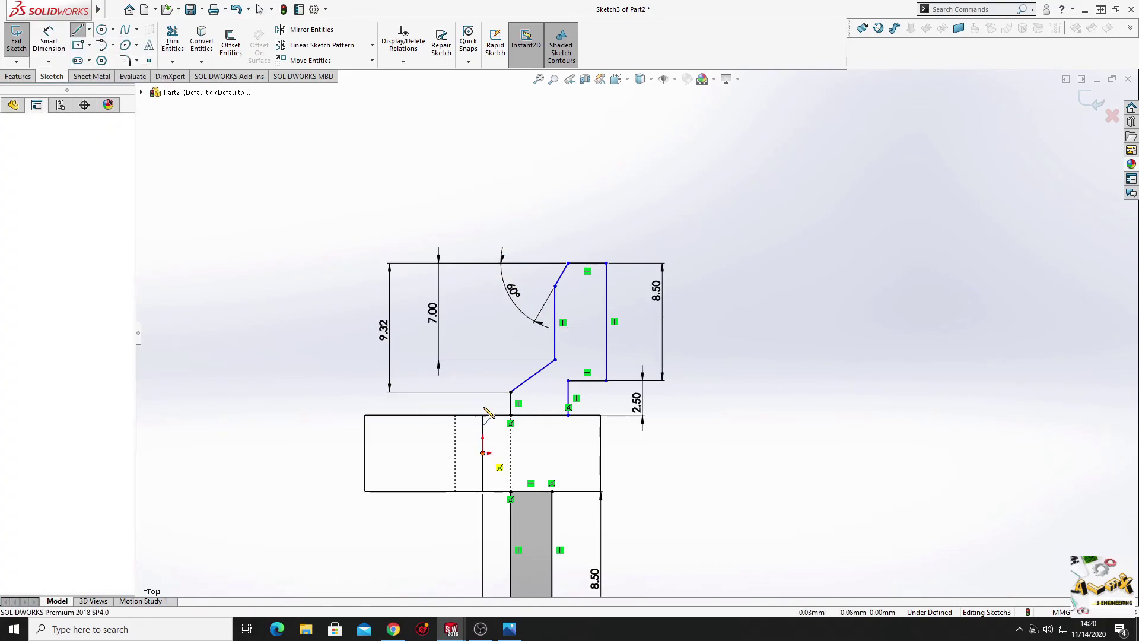
pyautogui.rightClick(483, 178)
pyautogui.click(457, 155)
pyautogui.keyDown('ctrl'); pyautogui.moveTo(336, 206); pyautogui.dragTo(296, 193, button='middle'); pyautogui.keyUp('ctrl')
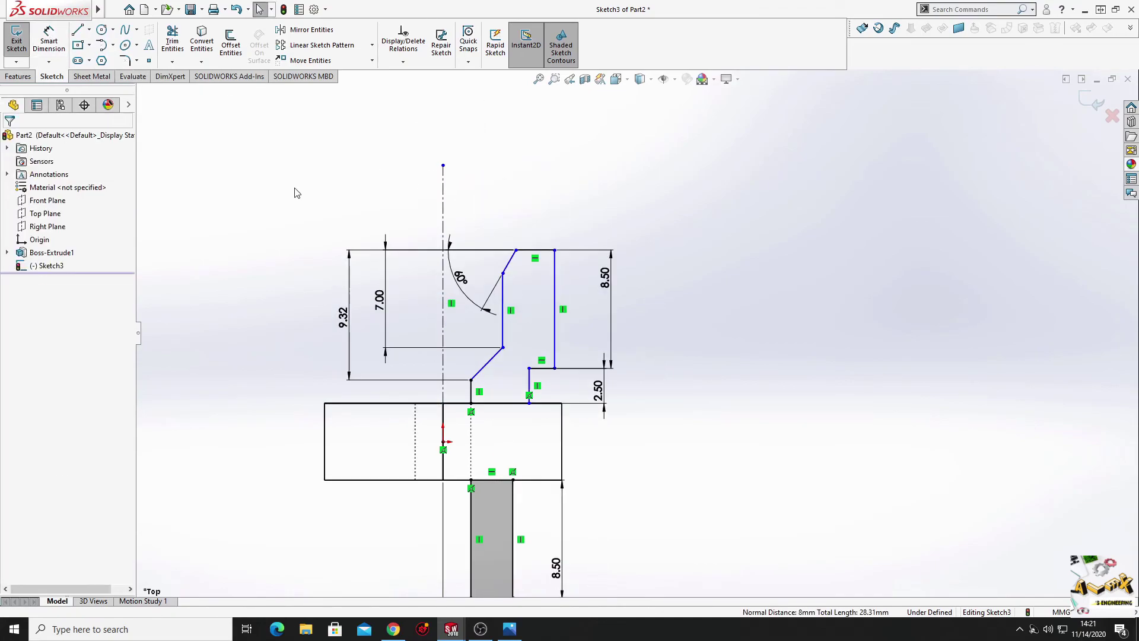
# Step: Start a diameter dimension from the right vertical line across the centreline
pyautogui.press('d')
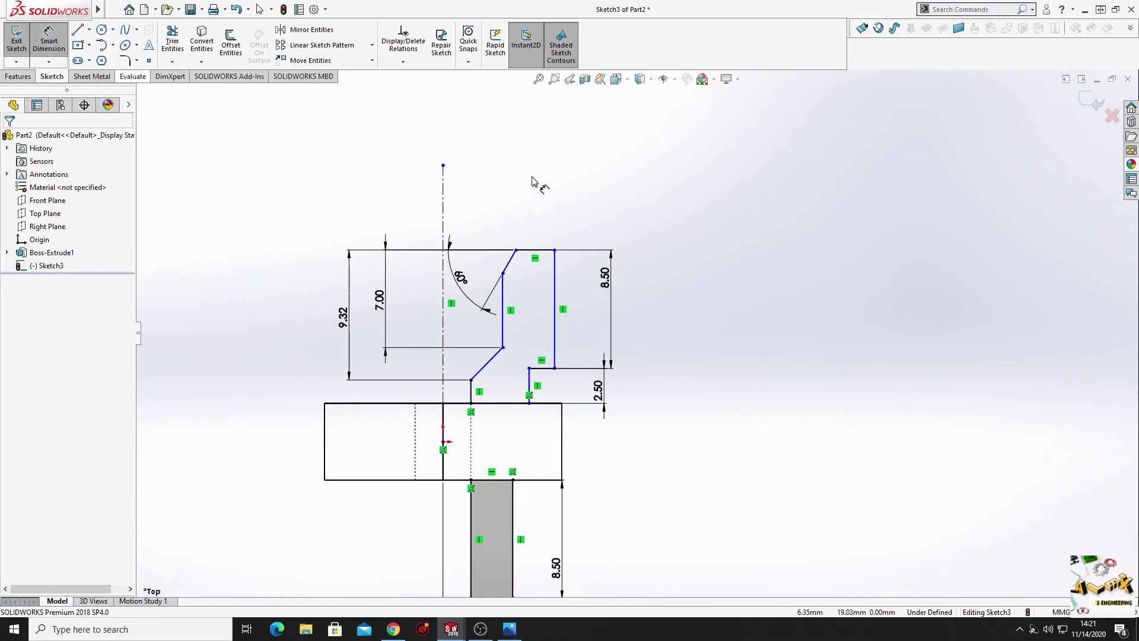
pyautogui.click(555, 276)
pyautogui.click(443, 219)
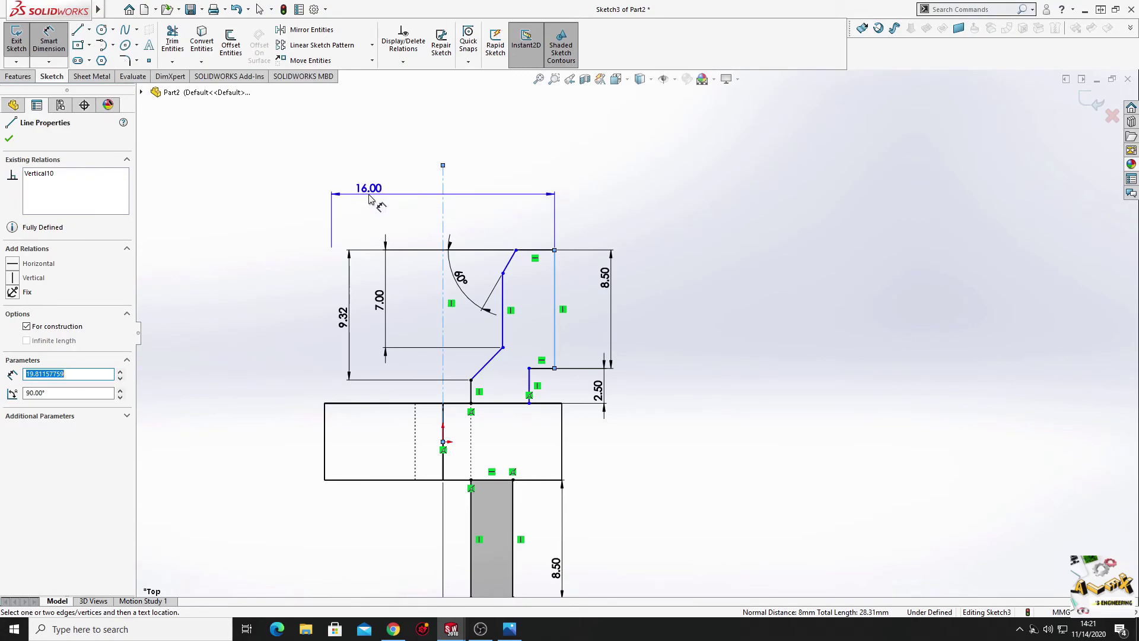
# Step: Set the profile's diameter dimensions to 16.00 and 13.50
pyautogui.click(369, 199)
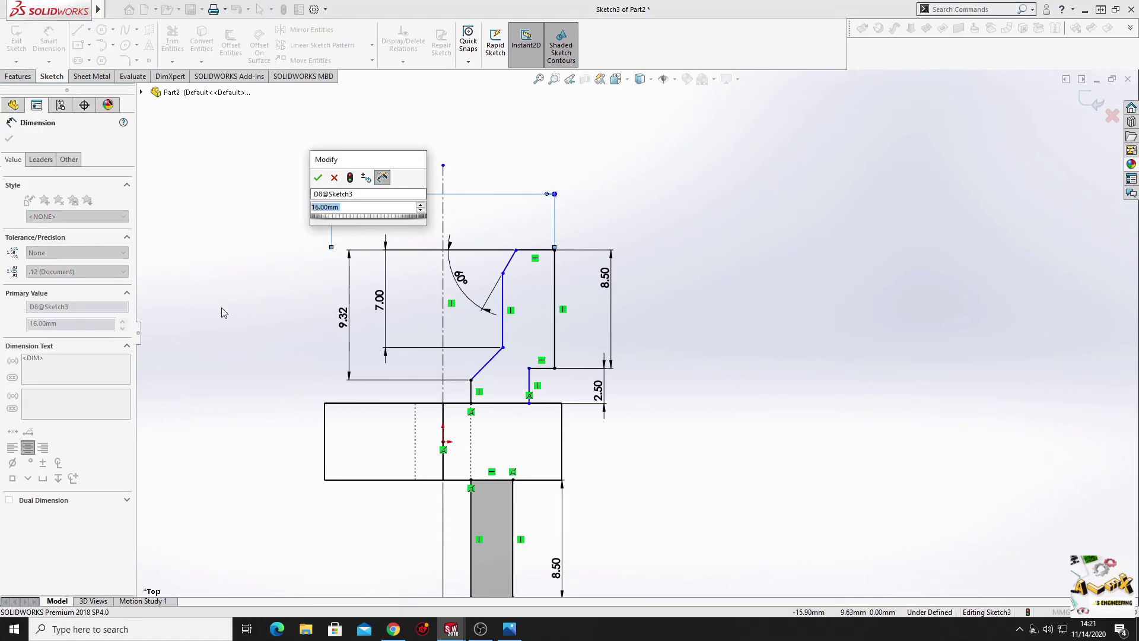
pyautogui.write('1')
pyautogui.press('Return')
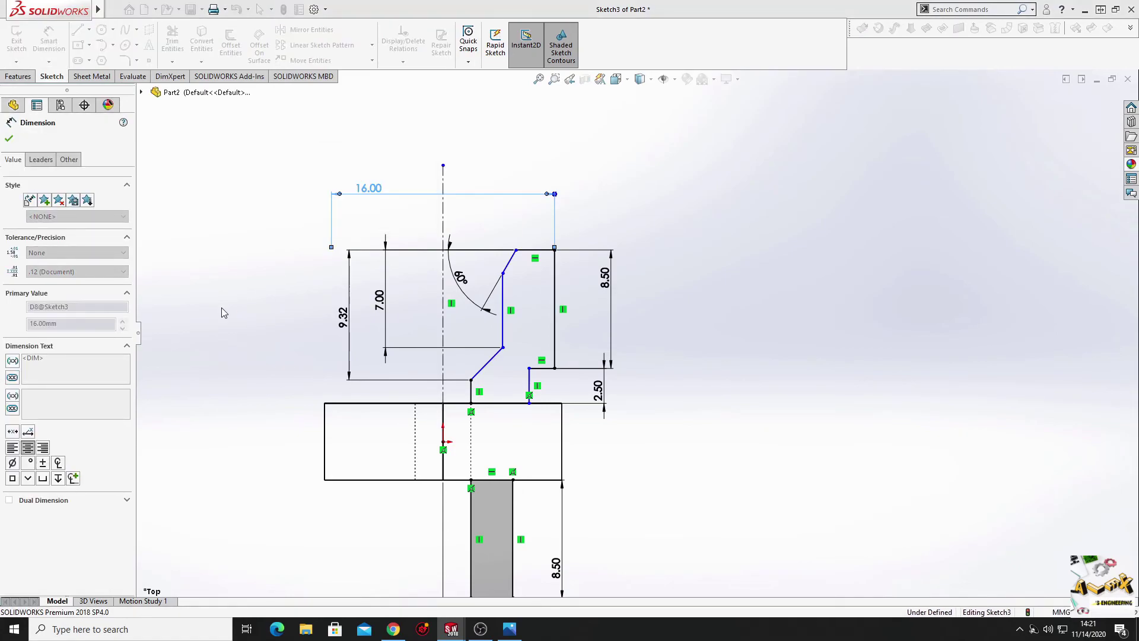
pyautogui.keyDown('ctrl'); pyautogui.moveTo(468, 352); pyautogui.dragTo(465, 316, button='middle'); pyautogui.keyUp('ctrl')
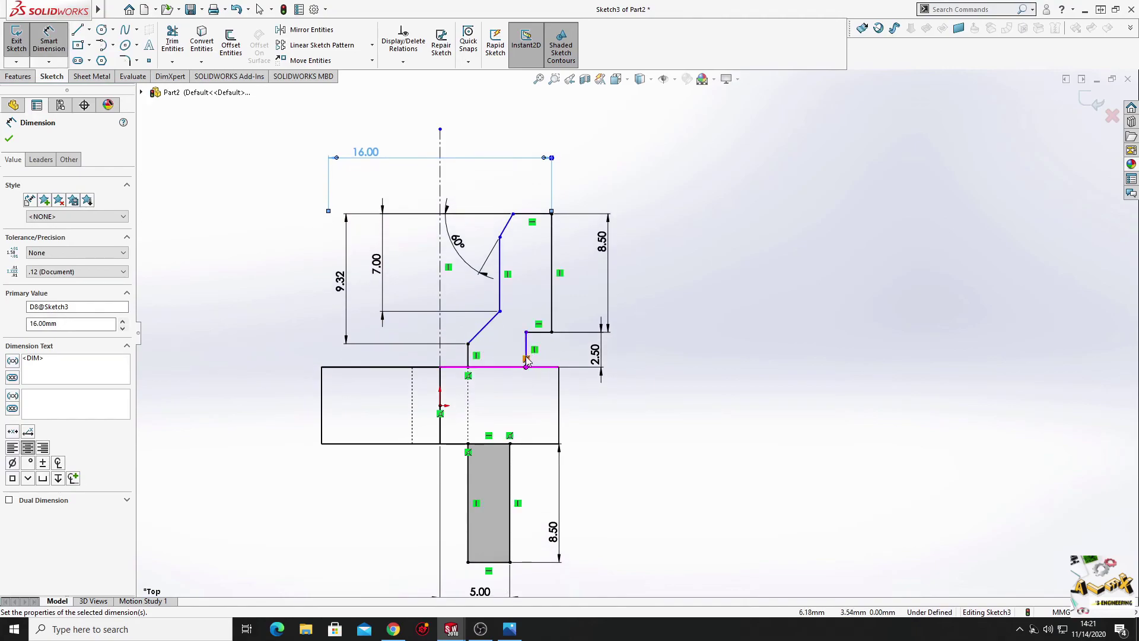
pyautogui.click(525, 350)
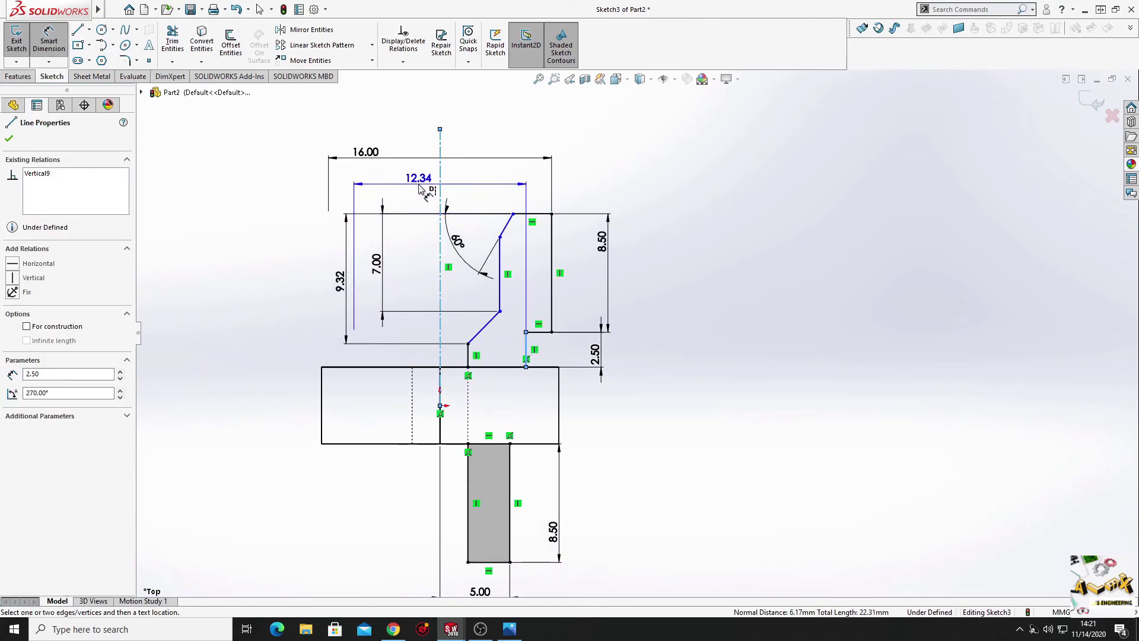
pyautogui.click(419, 179)
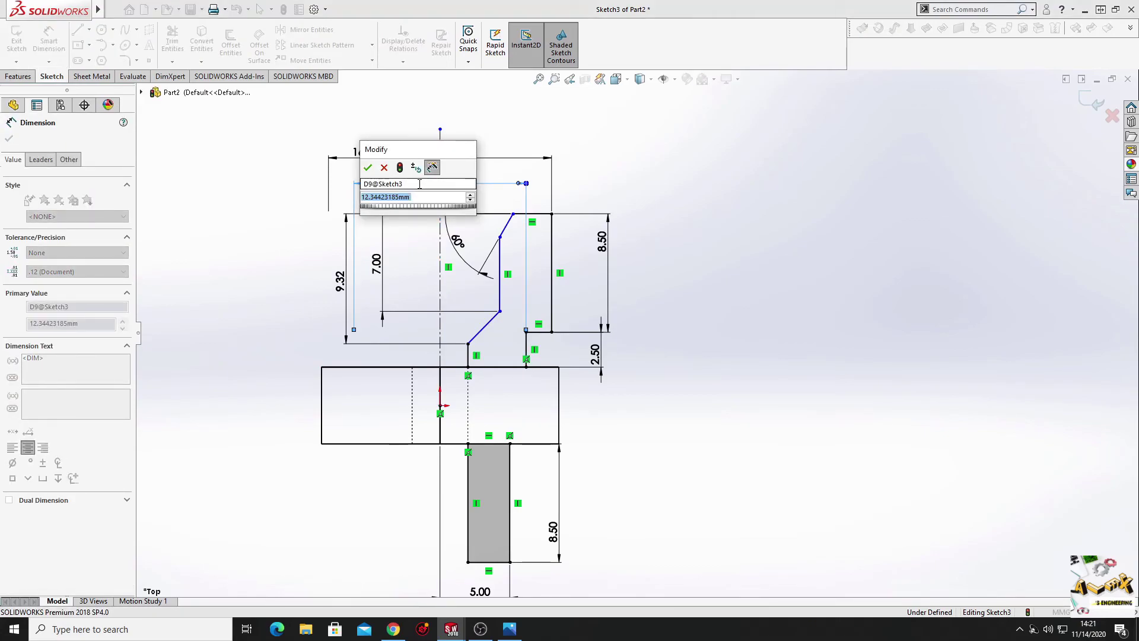
pyautogui.write('13.5')
pyautogui.press('Return')
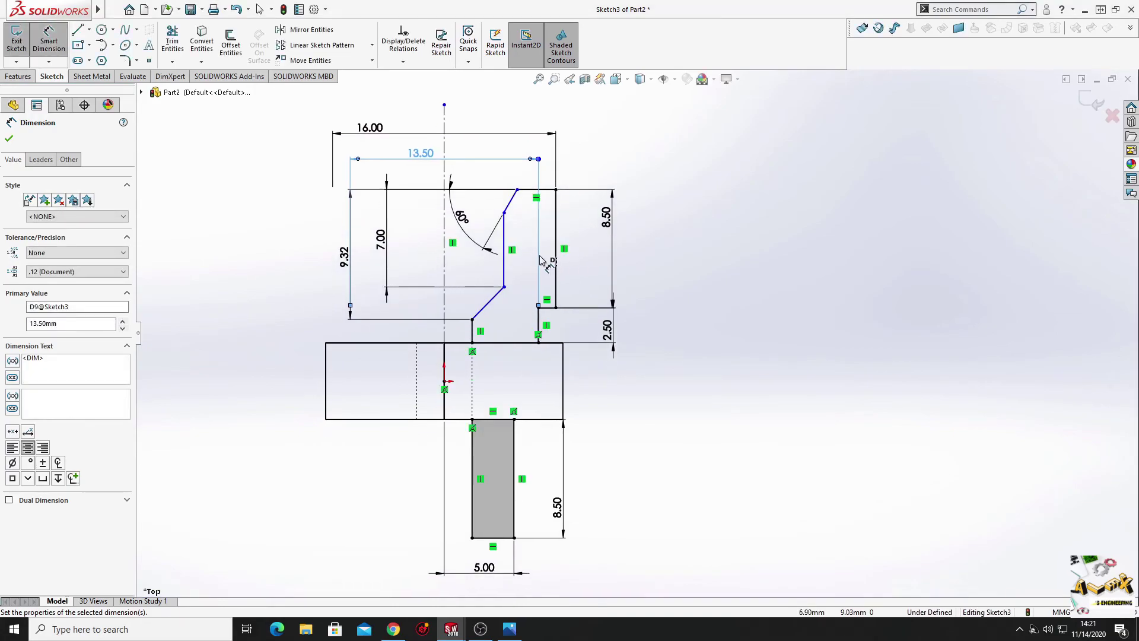
# Step: Dimension the profile's horizontal widths to 5.00 and 6.00 mm
pyautogui.click(506, 267)
pyautogui.click(444, 264)
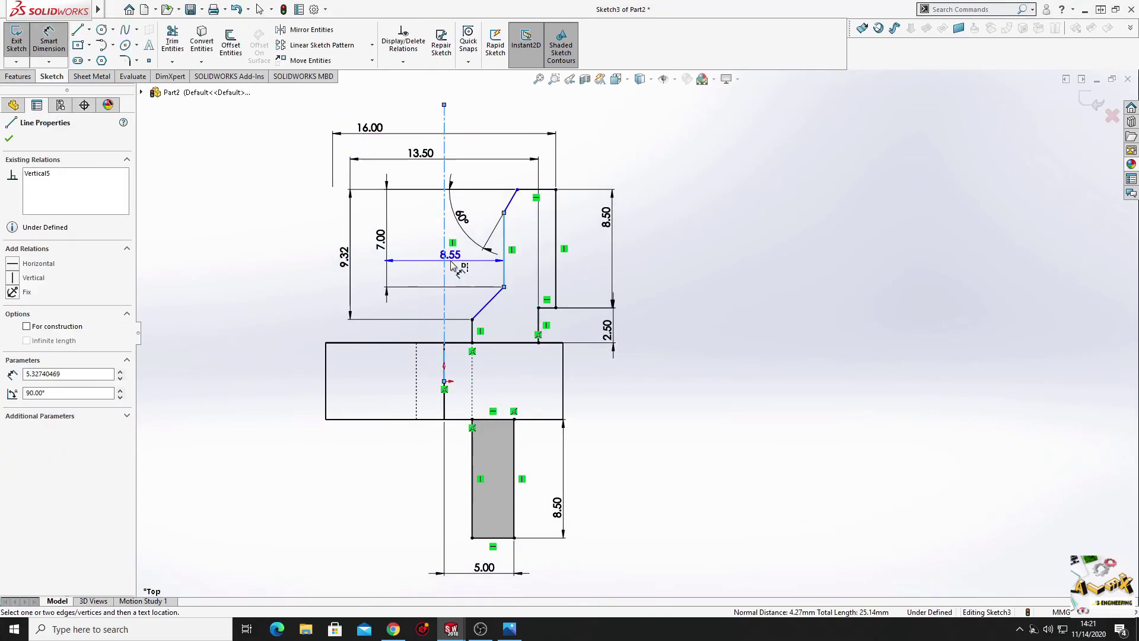
pyautogui.click(471, 268)
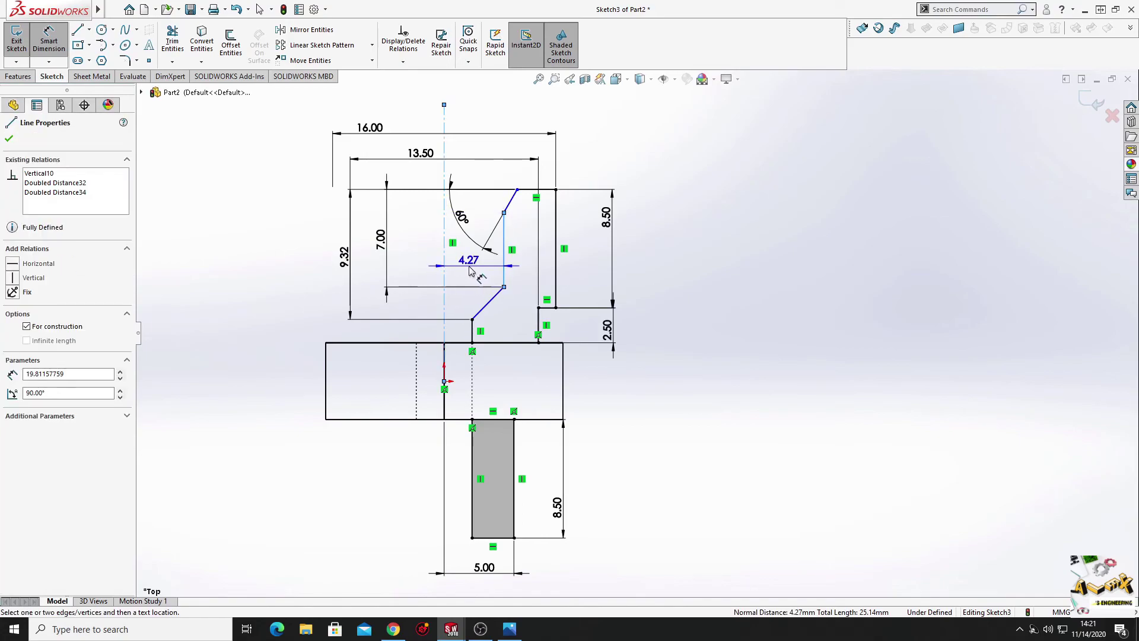
pyautogui.write('5')
pyautogui.press('Return')
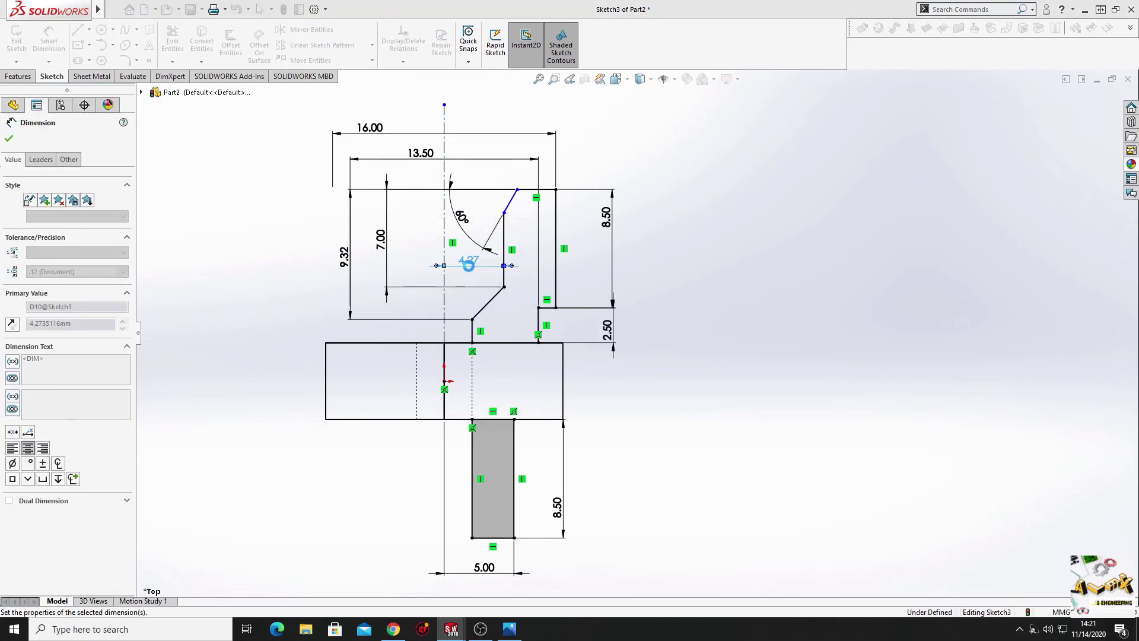
pyautogui.click(527, 190)
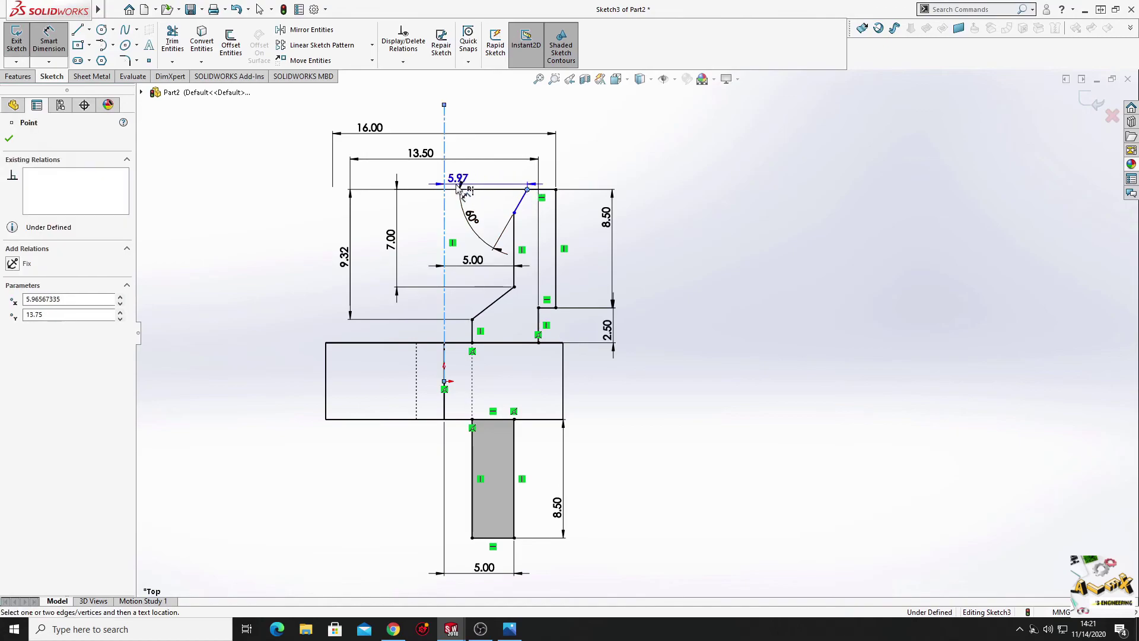
pyautogui.click(481, 178)
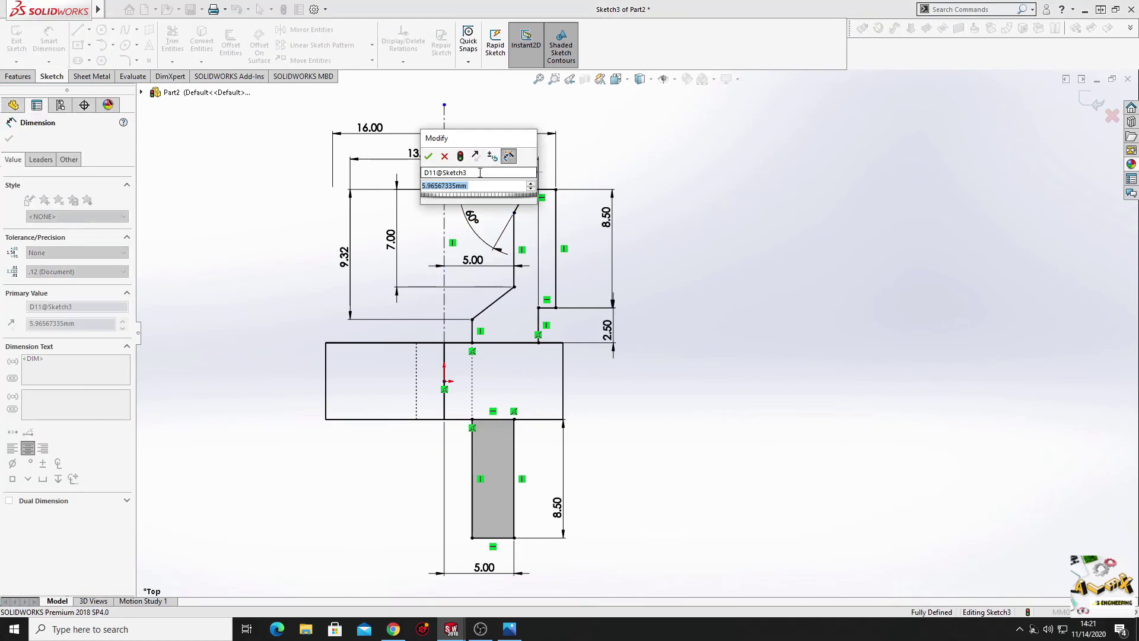
pyautogui.write('6')
pyautogui.press('Return')
pyautogui.rightClick(692, 221)
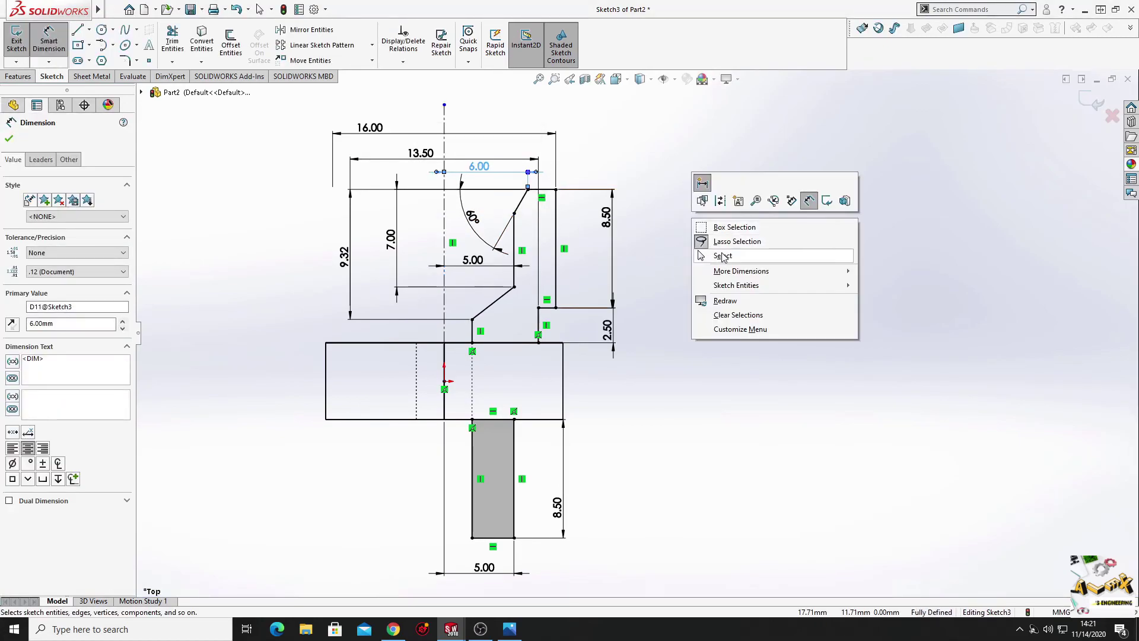
pyautogui.click(728, 259)
# Step: Draw a horizontal line closing the bottom of the half-profile
pyautogui.click(78, 31)
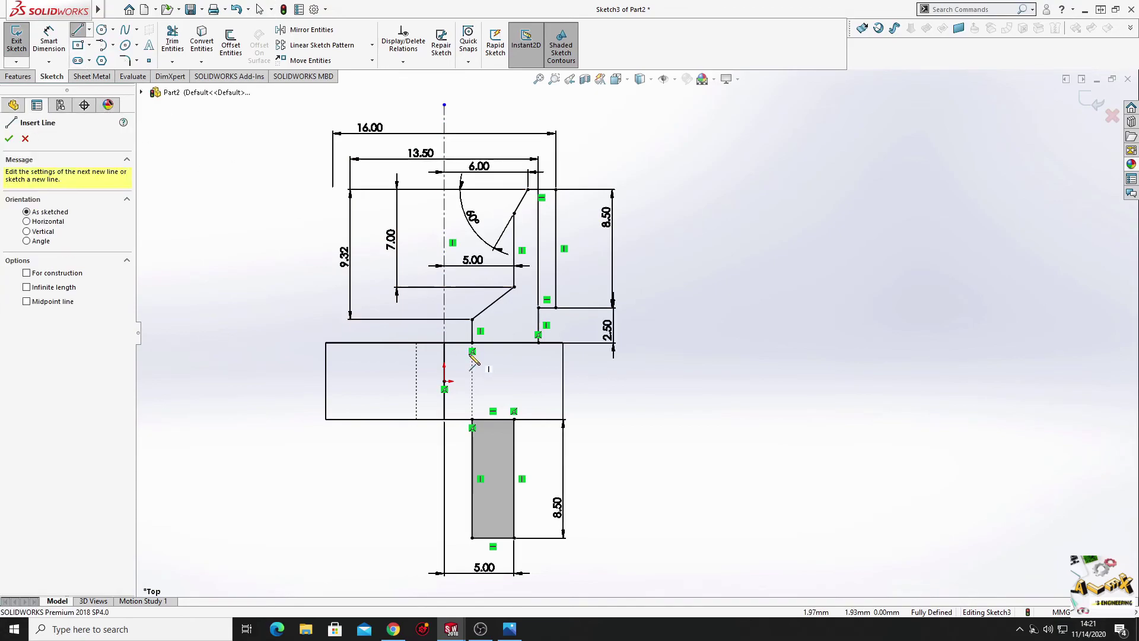
pyautogui.click(472, 342)
pyautogui.click(538, 343)
pyautogui.rightClick(538, 342)
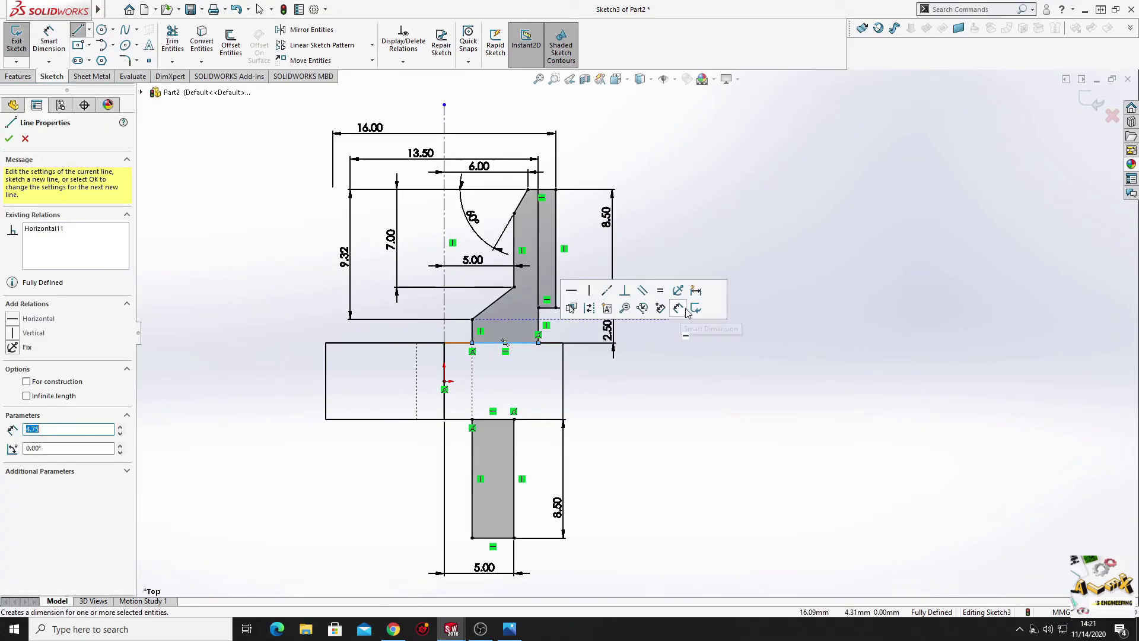
pyautogui.press('Escape')
pyautogui.press('Escape')
pyautogui.scroll(1, 649, 406)
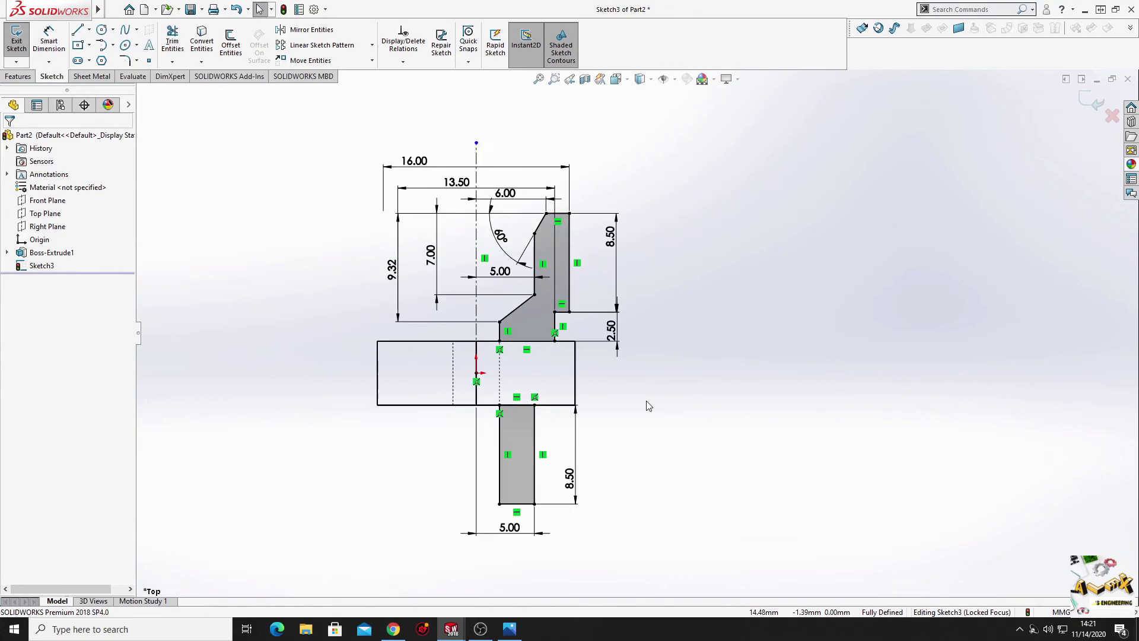
pyautogui.click(18, 77)
# Step: Revolve the profile 360° about Line16 into Revolve1, shown shaded with edges
pyautogui.click(57, 41)
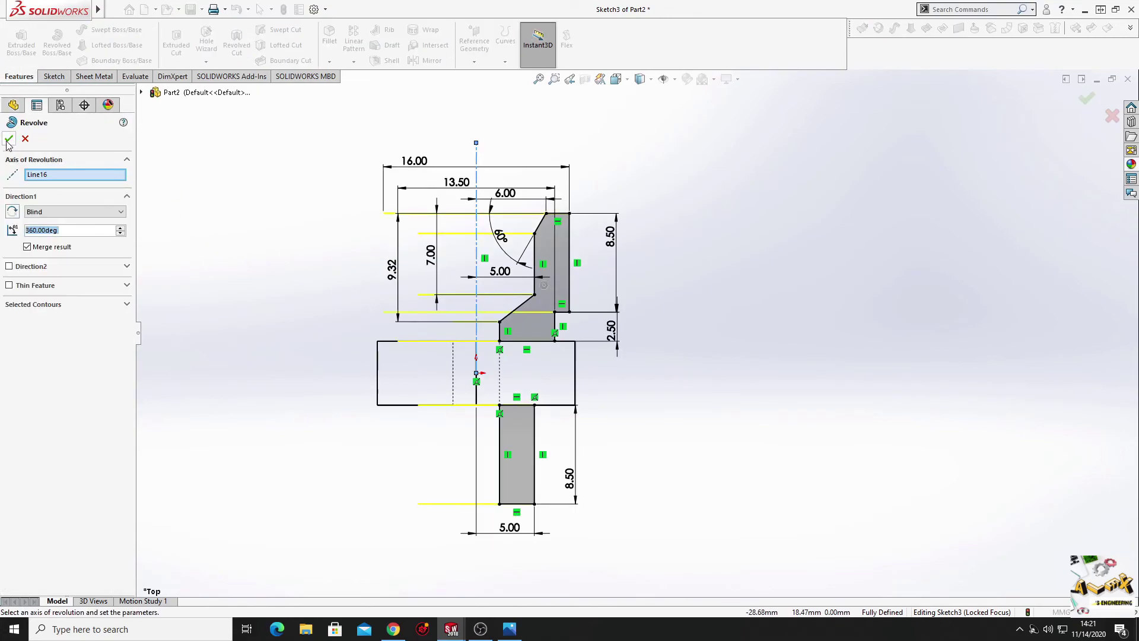
pyautogui.click(9, 140)
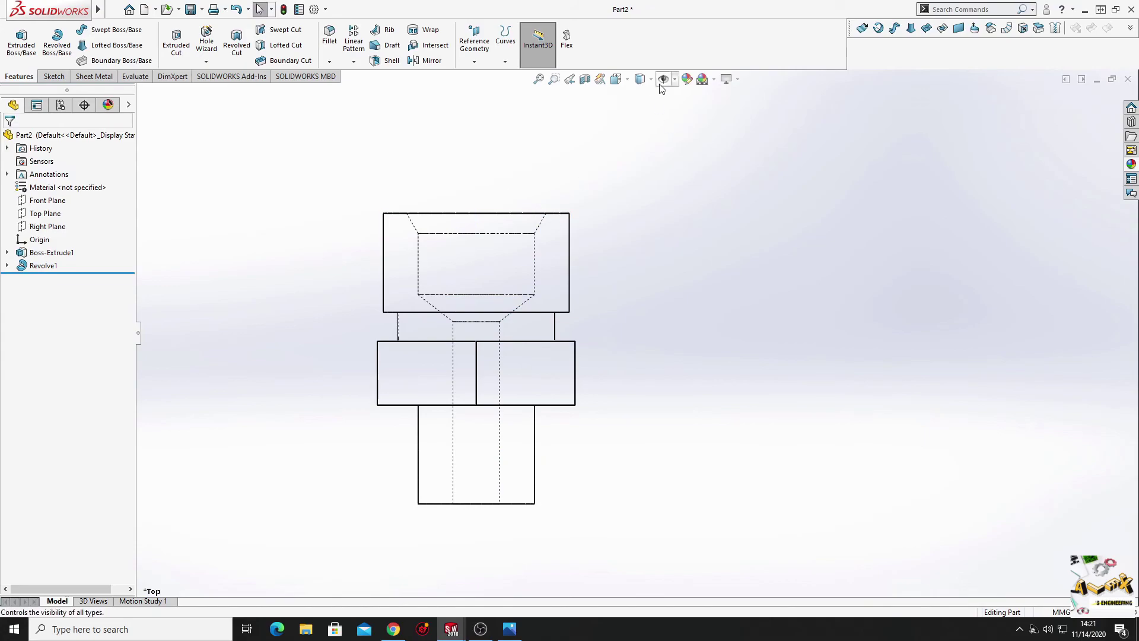
pyautogui.click(640, 79)
pyautogui.click(646, 102)
pyautogui.moveTo(621, 228)
pyautogui.mouseDown(button='middle')
pyautogui.moveTo(585, 386)
pyautogui.moveTo(771, 282)
pyautogui.moveTo(766, 261)
pyautogui.moveTo(594, 283)
pyautogui.moveTo(593, 247)
pyautogui.mouseUp(button='middle')
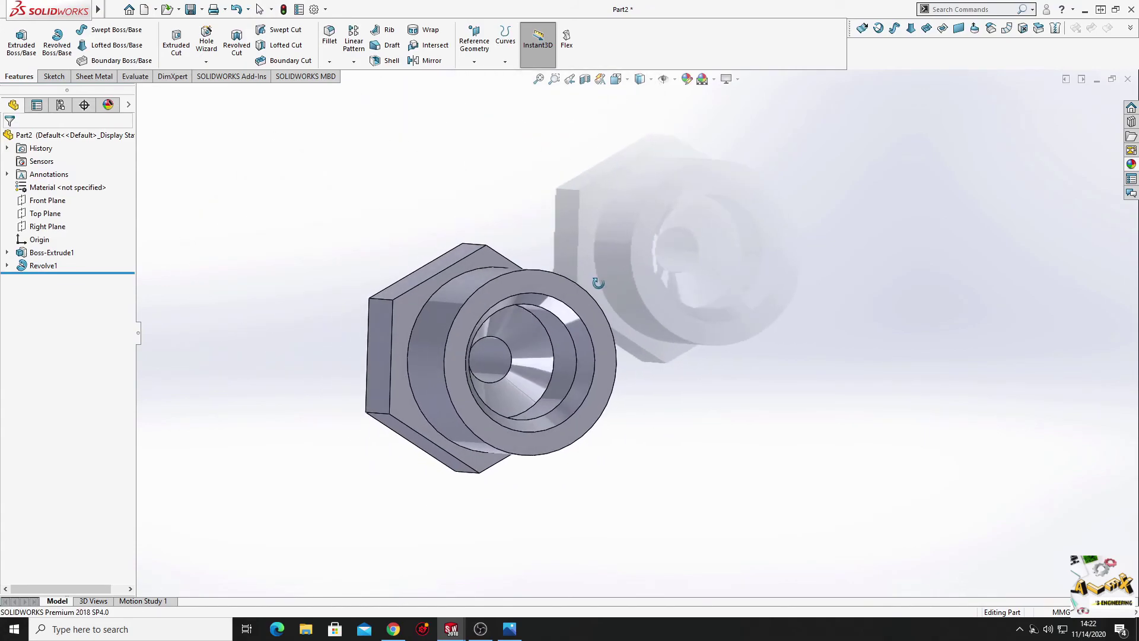
# Step: Chamfer the narrow end face by 0.50 mm as Chamfer1
pyautogui.click(329, 61)
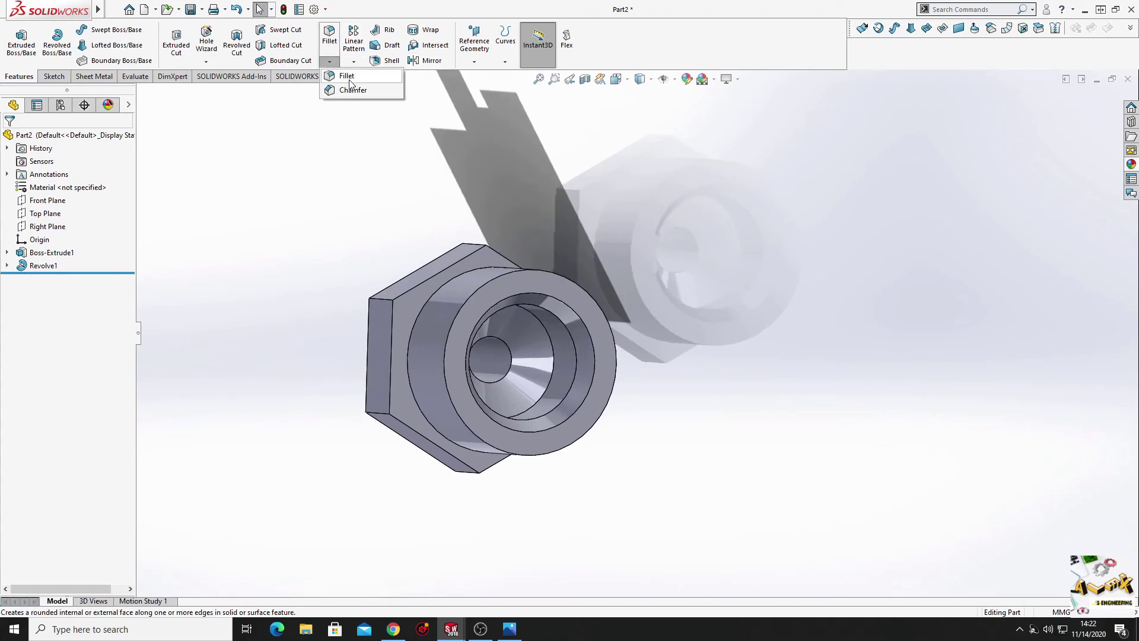
pyautogui.click(355, 91)
pyautogui.moveTo(473, 344); pyautogui.dragTo(476, 348, button='middle')
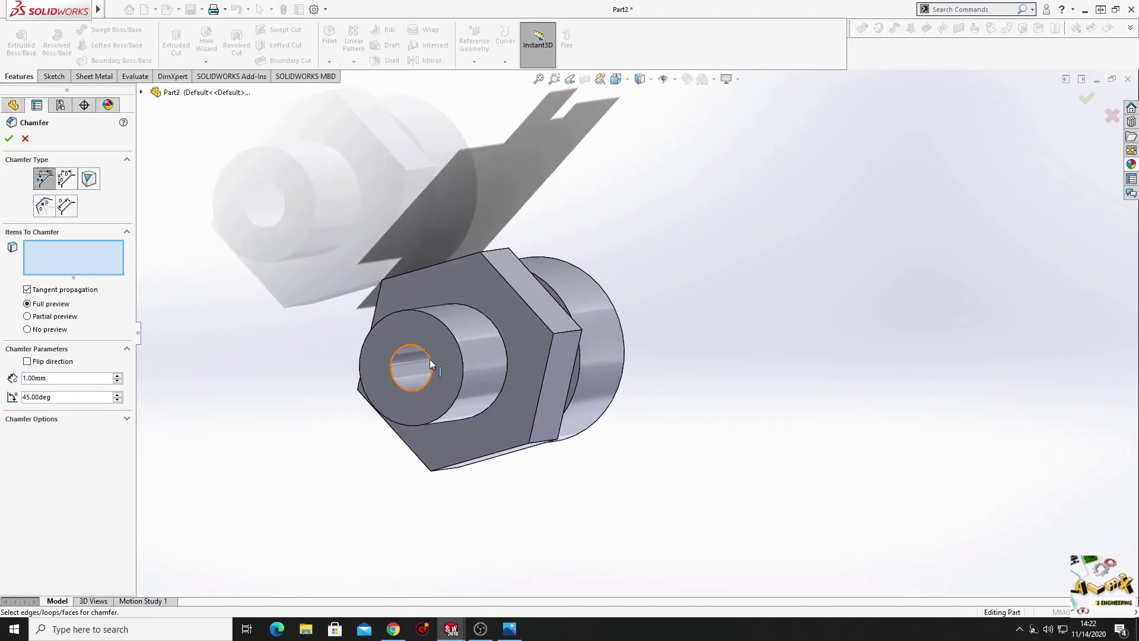
pyautogui.click(477, 349)
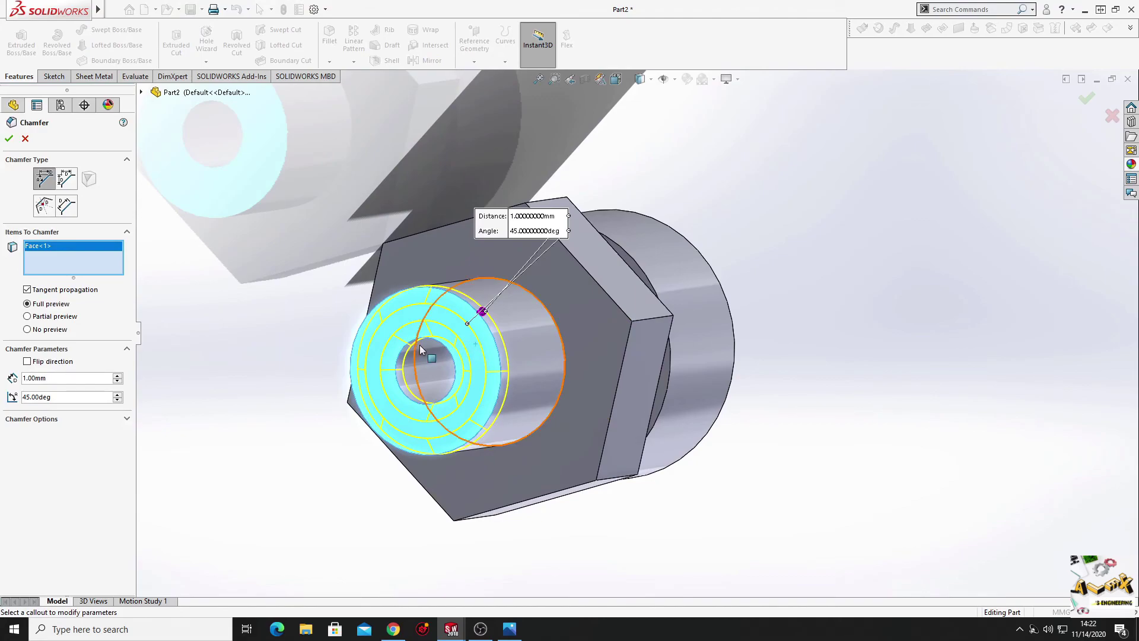
pyautogui.moveTo(323, 366); pyautogui.dragTo(248, 381, button='middle')
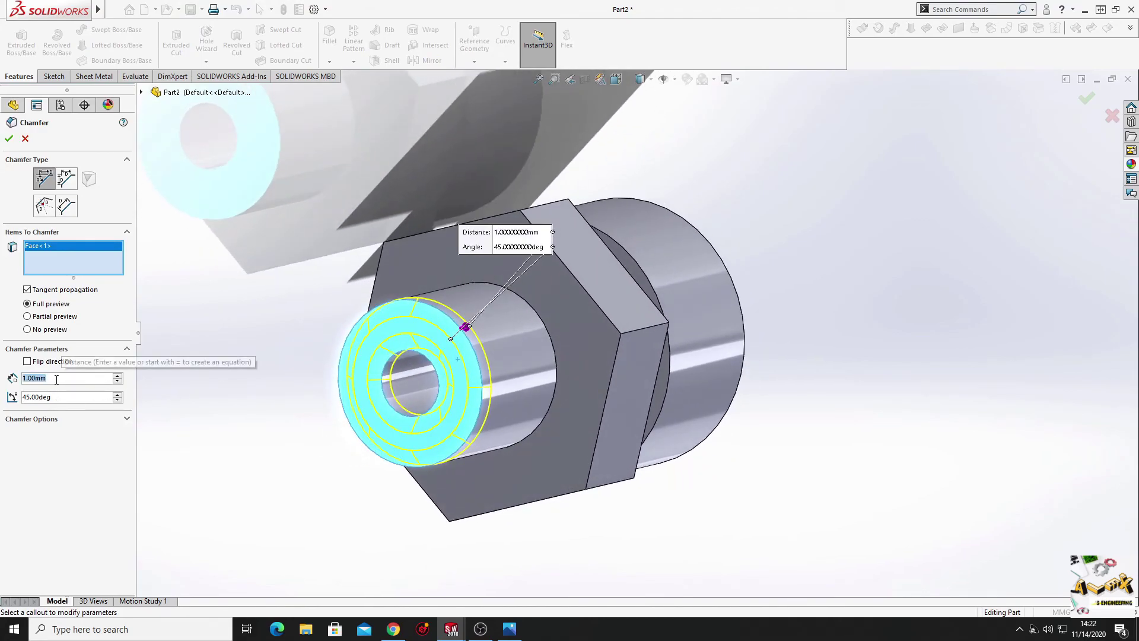
pyautogui.write('0.5')
pyautogui.press('Return')
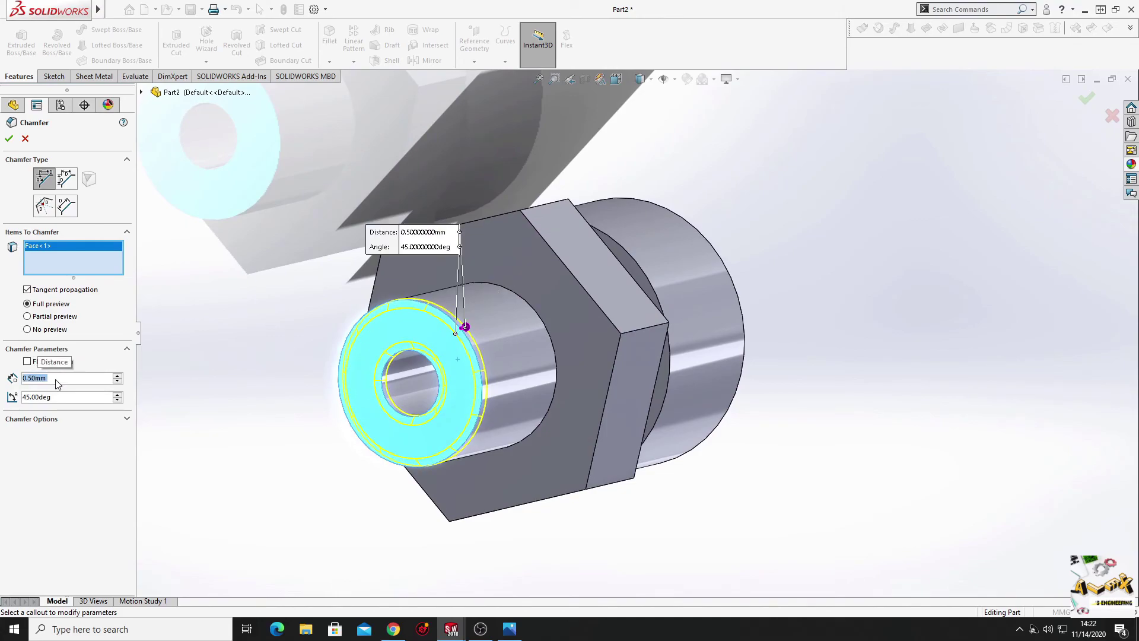
pyautogui.click(9, 140)
# Step: Chamfer the large round end's outer edge by 1.00 mm as Chamfer2
pyautogui.moveTo(387, 465)
pyautogui.mouseDown(button='middle')
pyautogui.moveTo(234, 473)
pyautogui.moveTo(279, 490)
pyautogui.mouseUp(button='middle')
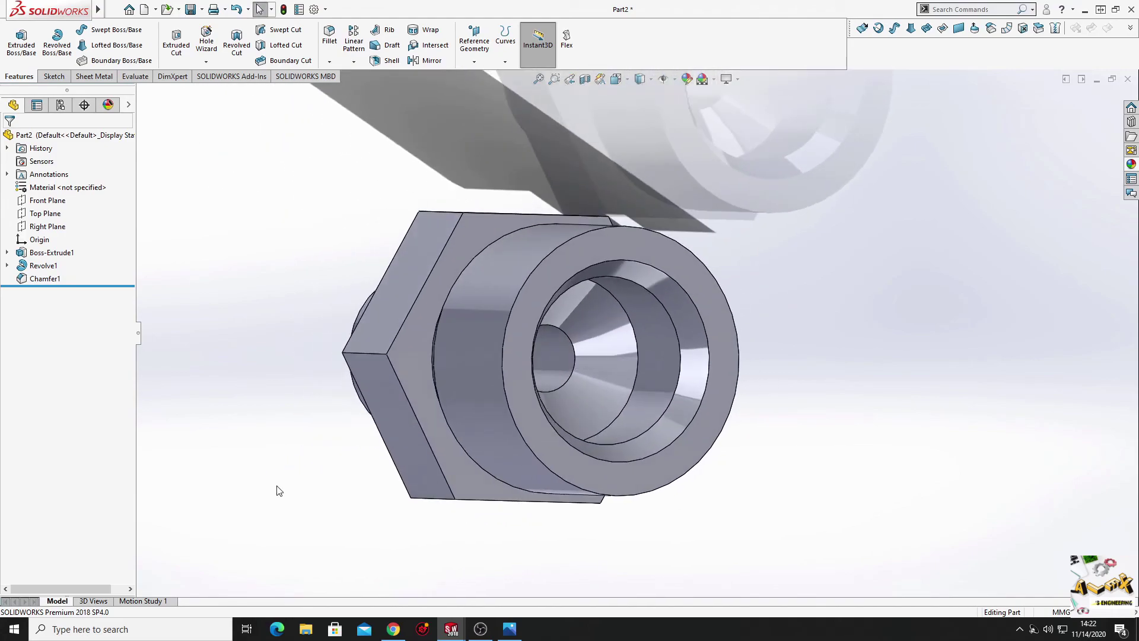
pyautogui.click(329, 62)
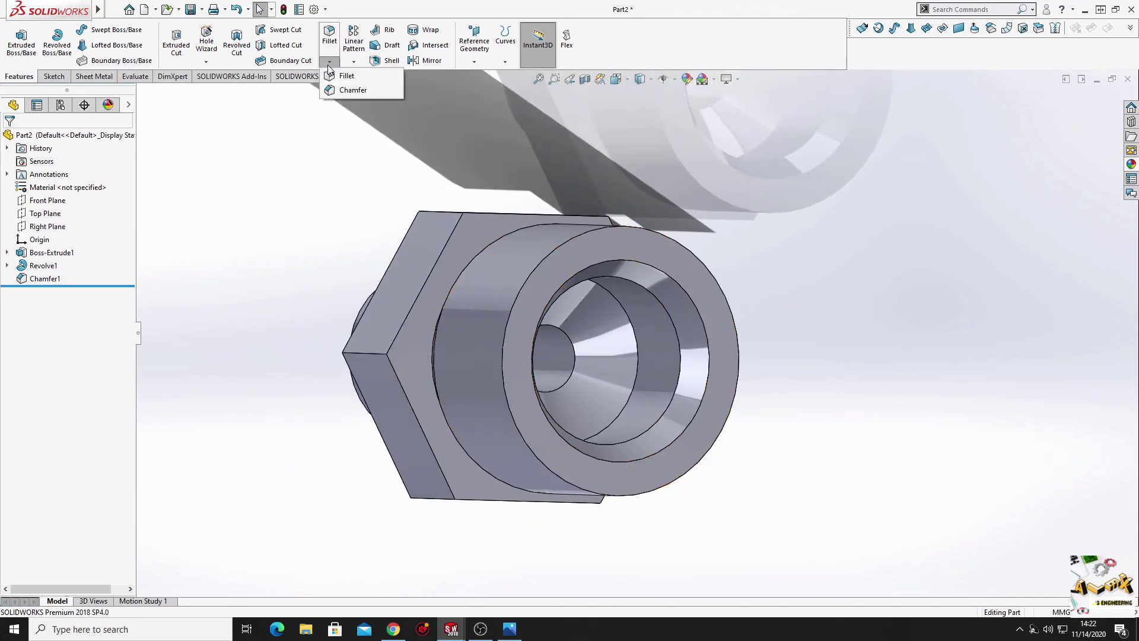
pyautogui.click(352, 90)
pyautogui.click(521, 305)
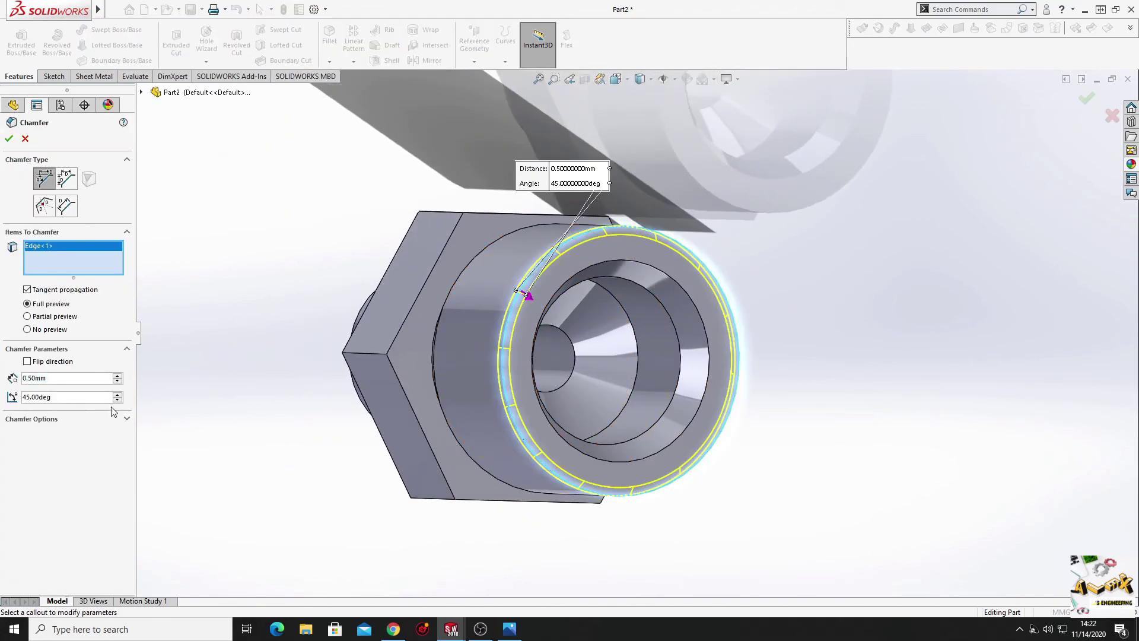
pyautogui.write('1')
pyautogui.press('Return')
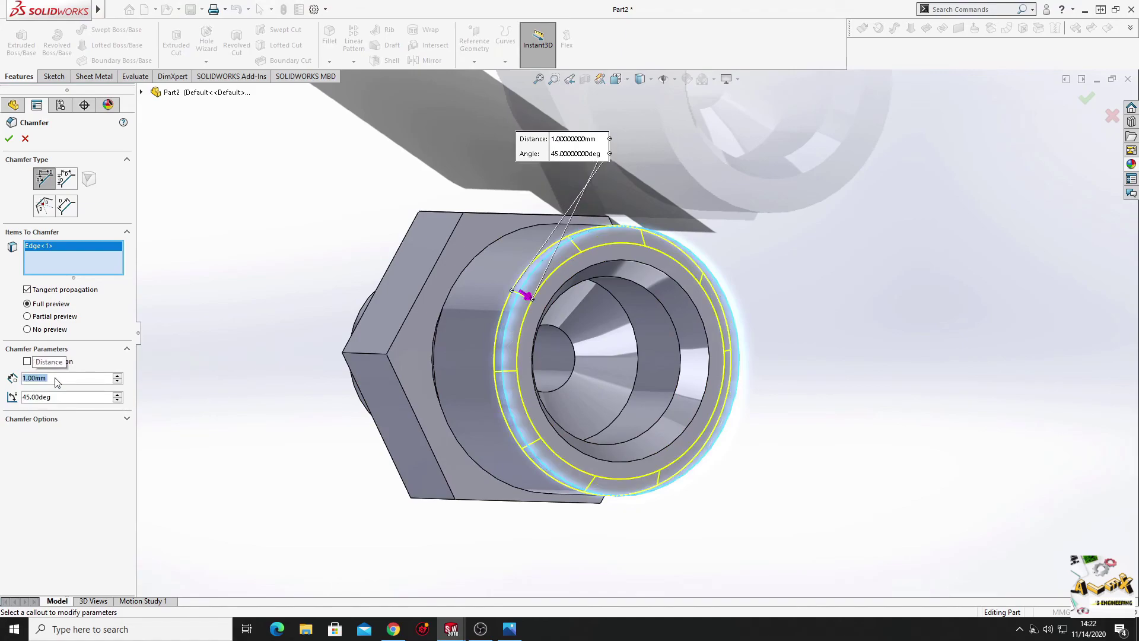
pyautogui.click(9, 138)
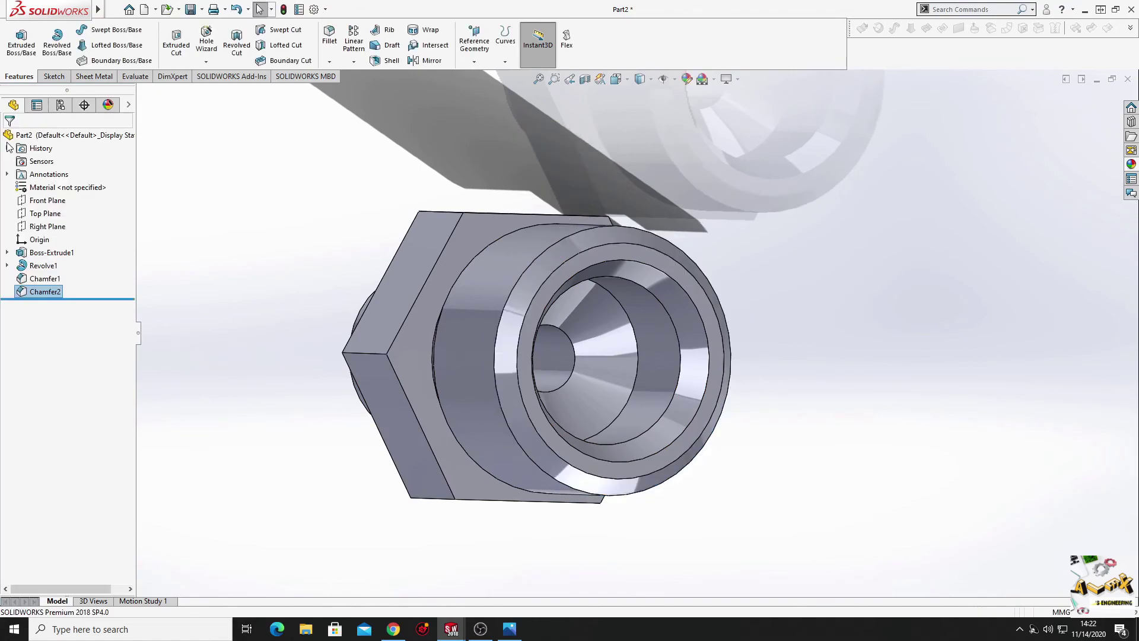
pyautogui.moveTo(355, 298)
pyautogui.mouseDown(button='middle')
pyautogui.moveTo(427, 342)
pyautogui.moveTo(461, 261)
pyautogui.mouseUp(button='middle')
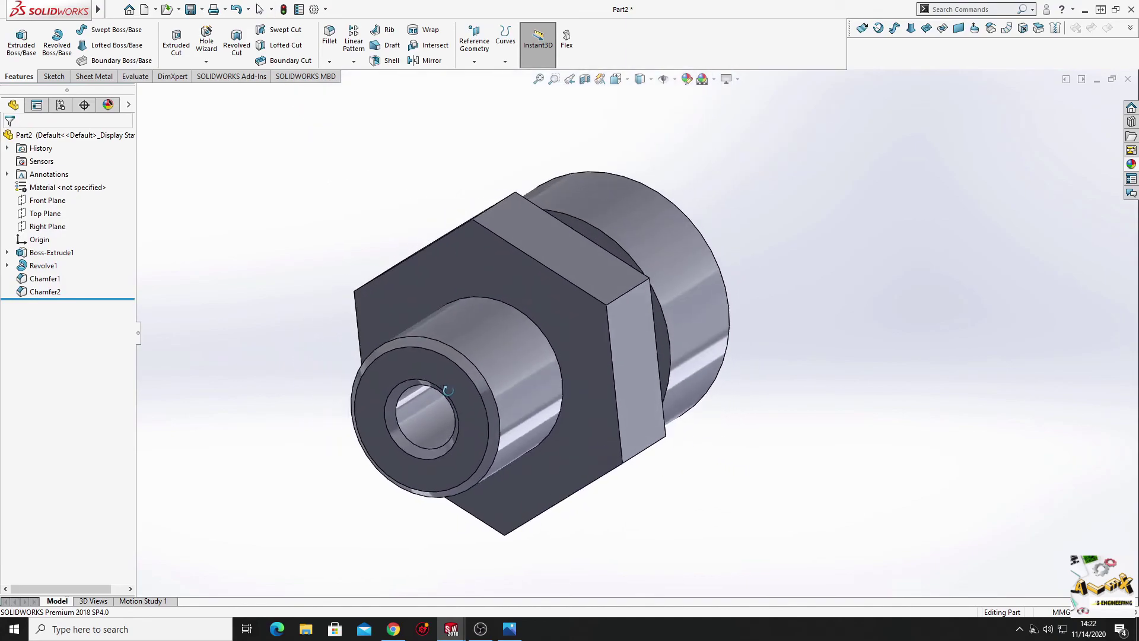
# Step: Start Sketch4 on the hex face and draw a circle centred on the origin
pyautogui.click(461, 261)
pyautogui.click(518, 230)
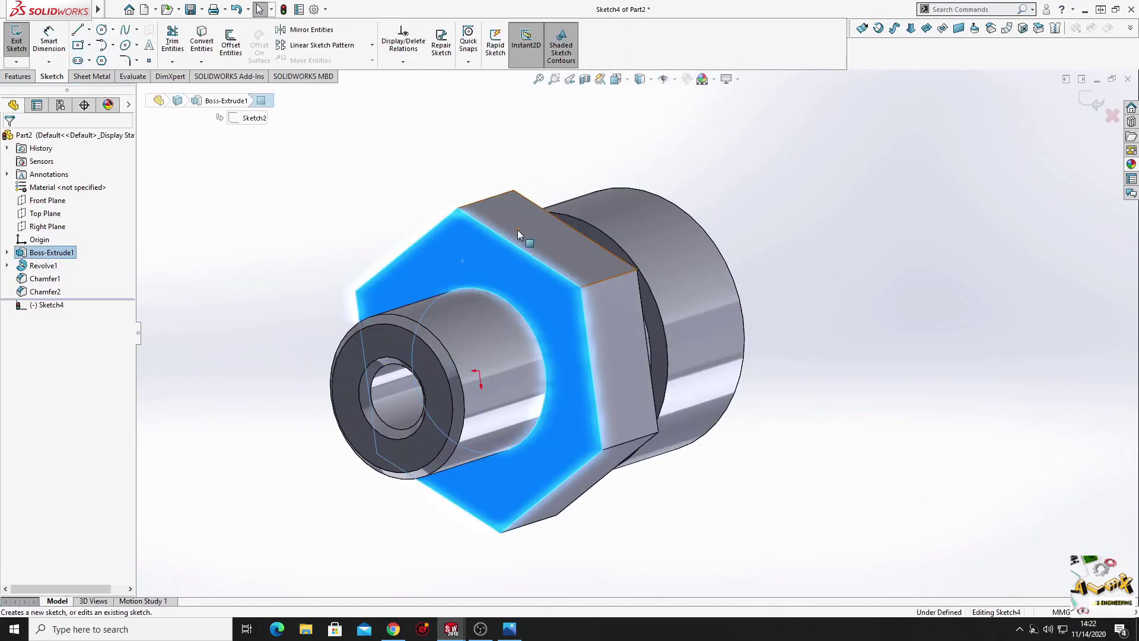
pyautogui.click(51, 304)
pyautogui.click(95, 297)
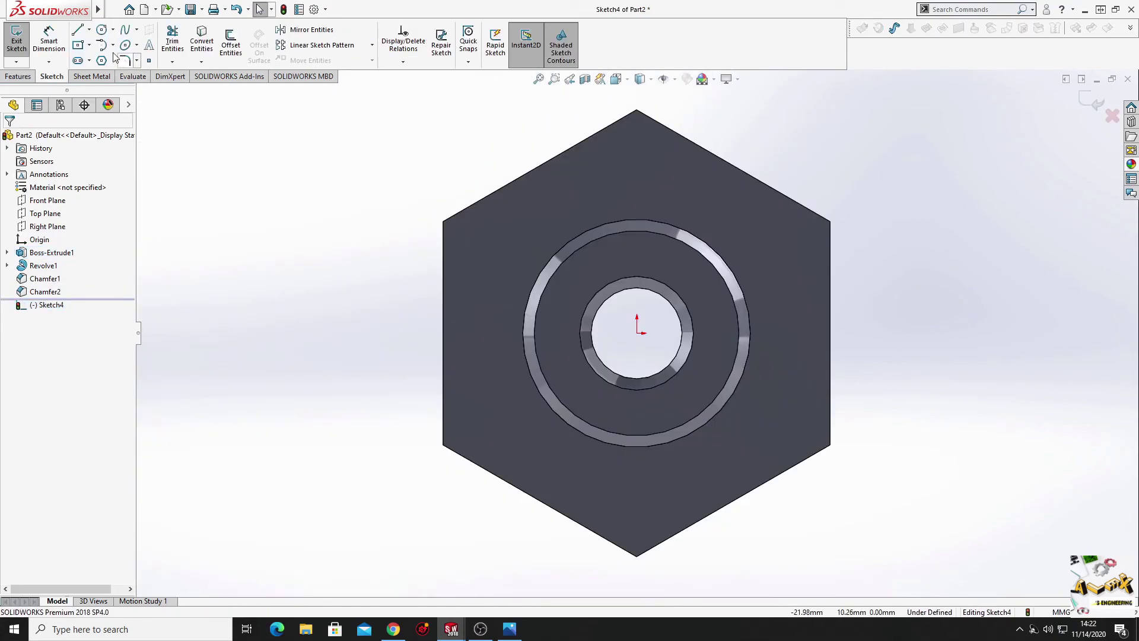
pyautogui.click(103, 30)
pyautogui.click(638, 334)
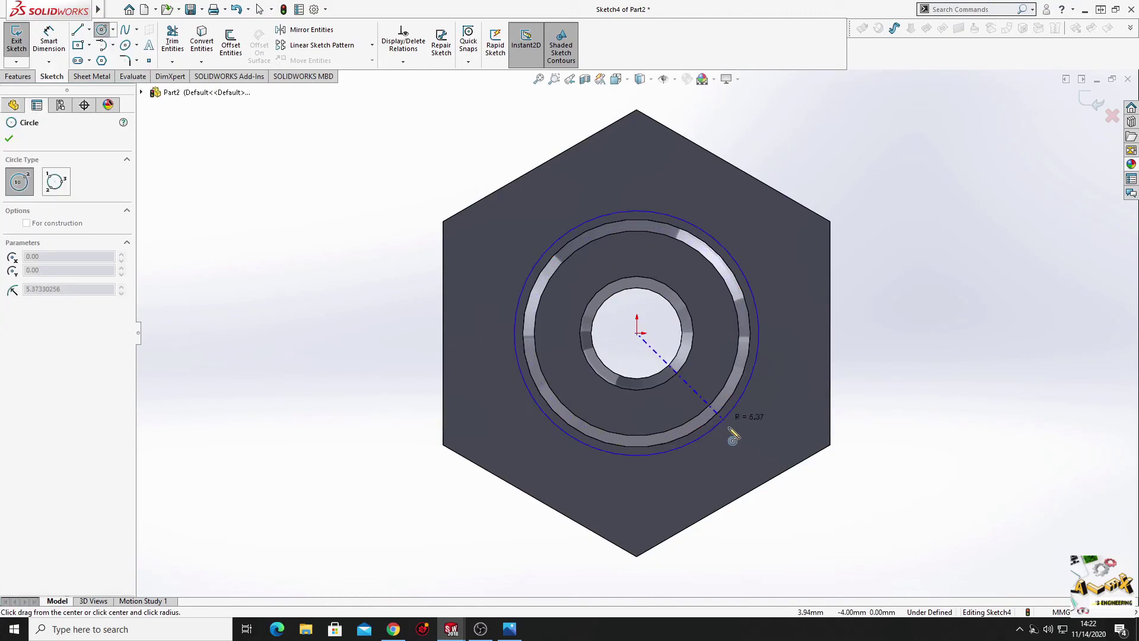
pyautogui.click(739, 466)
pyautogui.rightClick(218, 270)
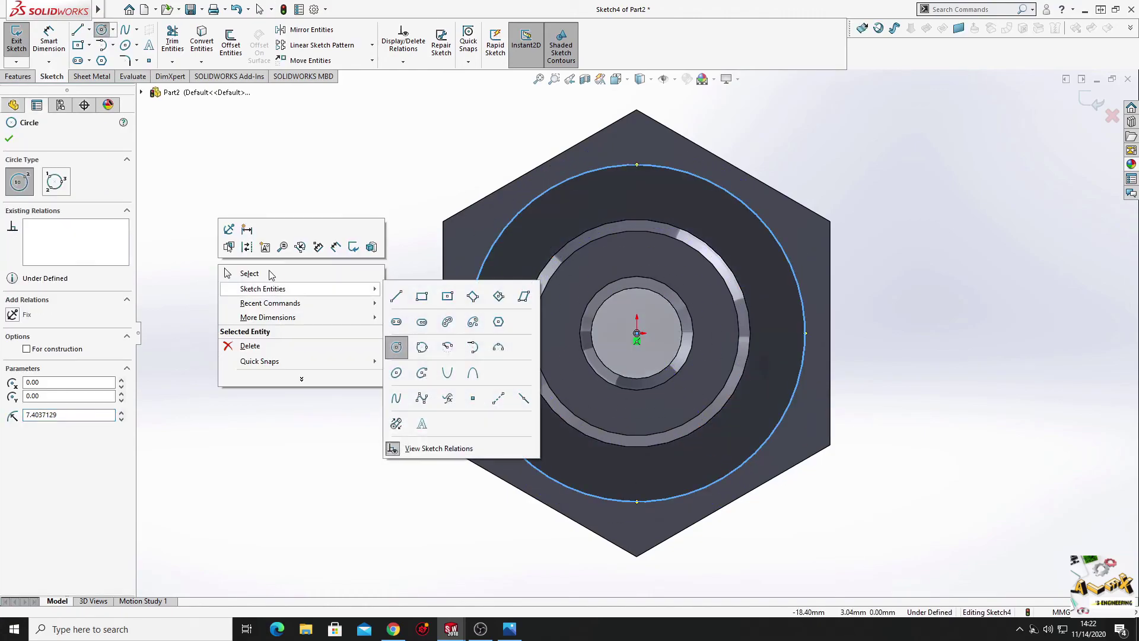
pyautogui.click(229, 270)
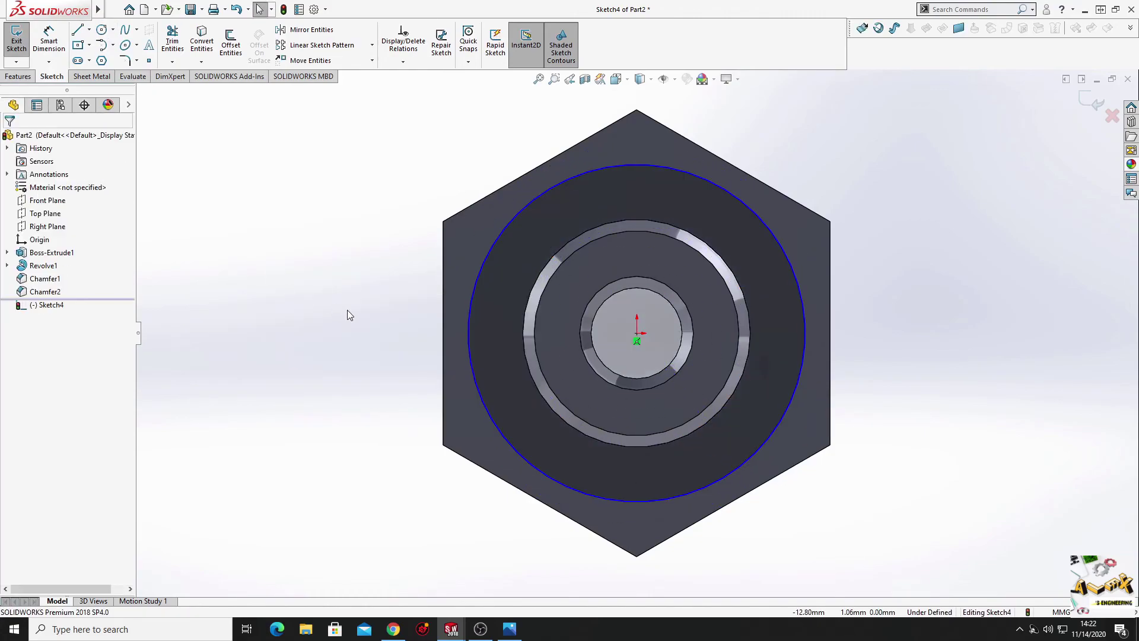
# Step: Apply a lighter scene and dimension the circle to Ø15.30
pyautogui.click(713, 80)
pyautogui.click(842, 151)
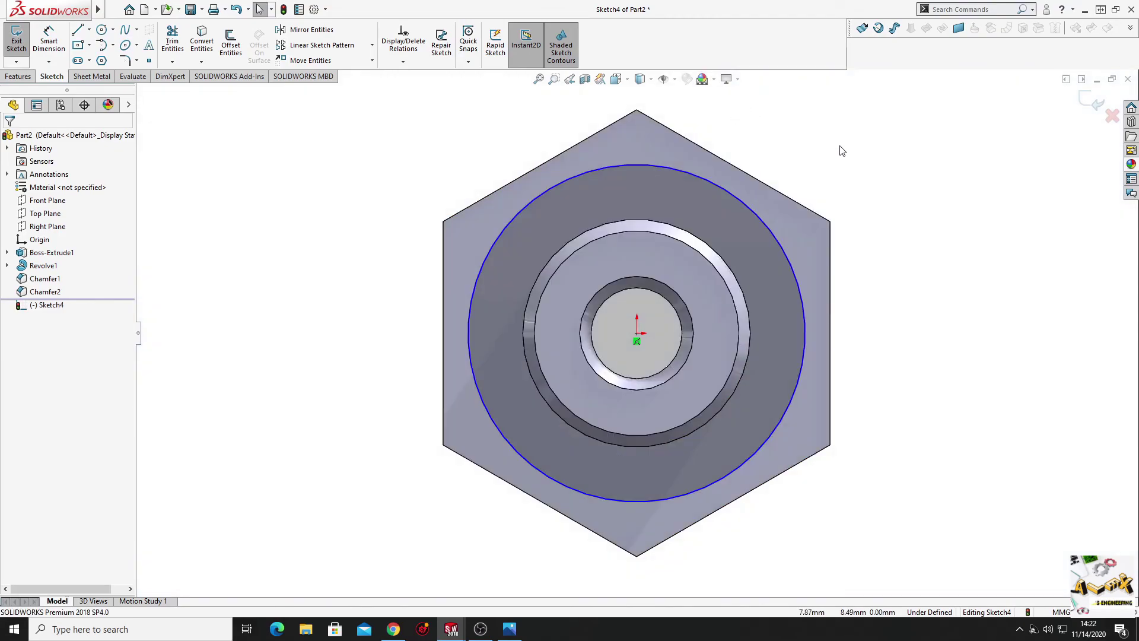
pyautogui.click(51, 50)
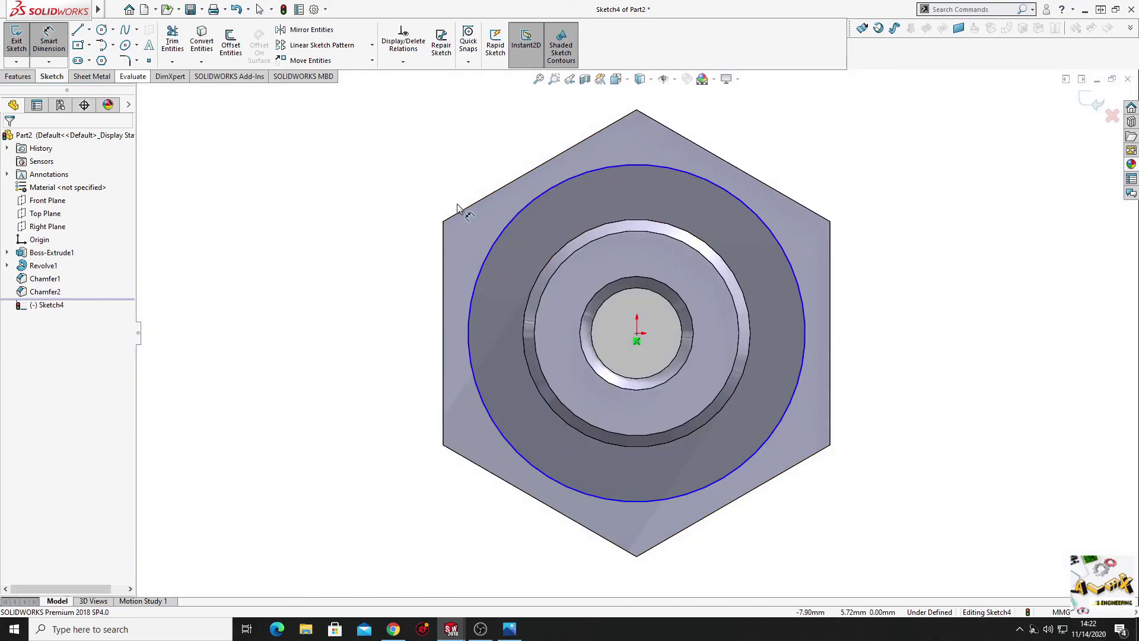
pyautogui.click(483, 266)
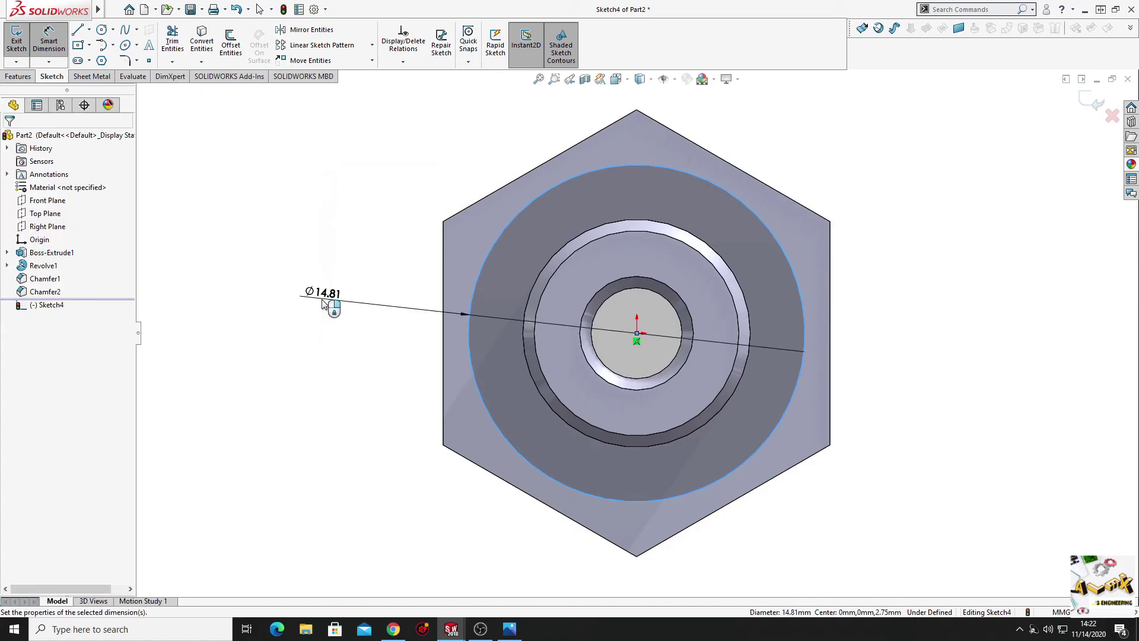
pyautogui.click(321, 300)
pyautogui.write('15.3')
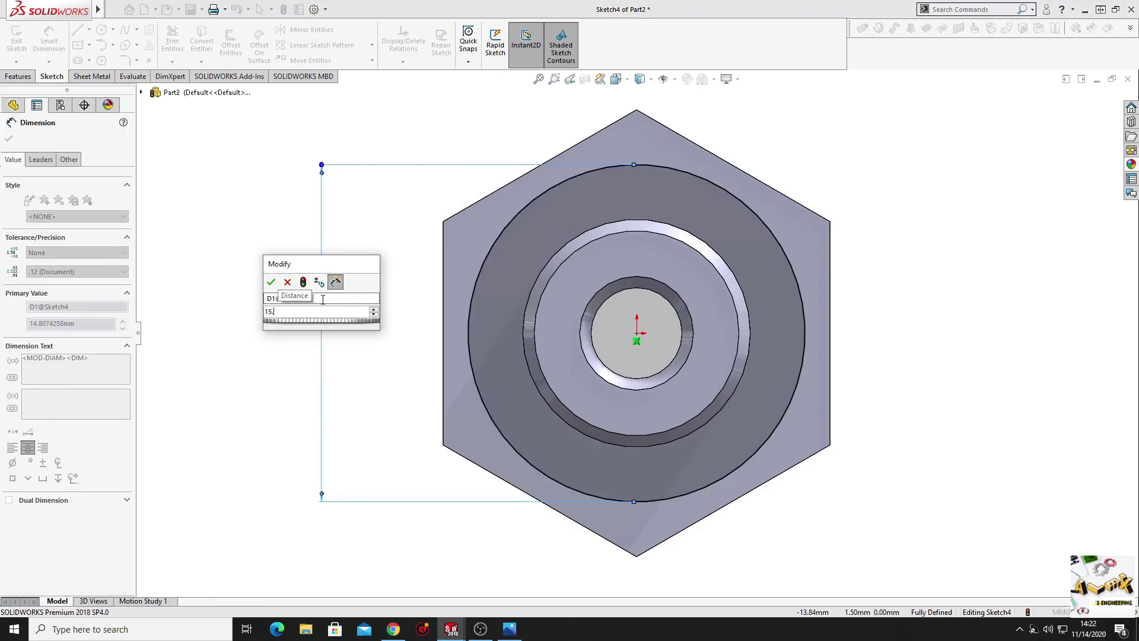
pyautogui.press('Return')
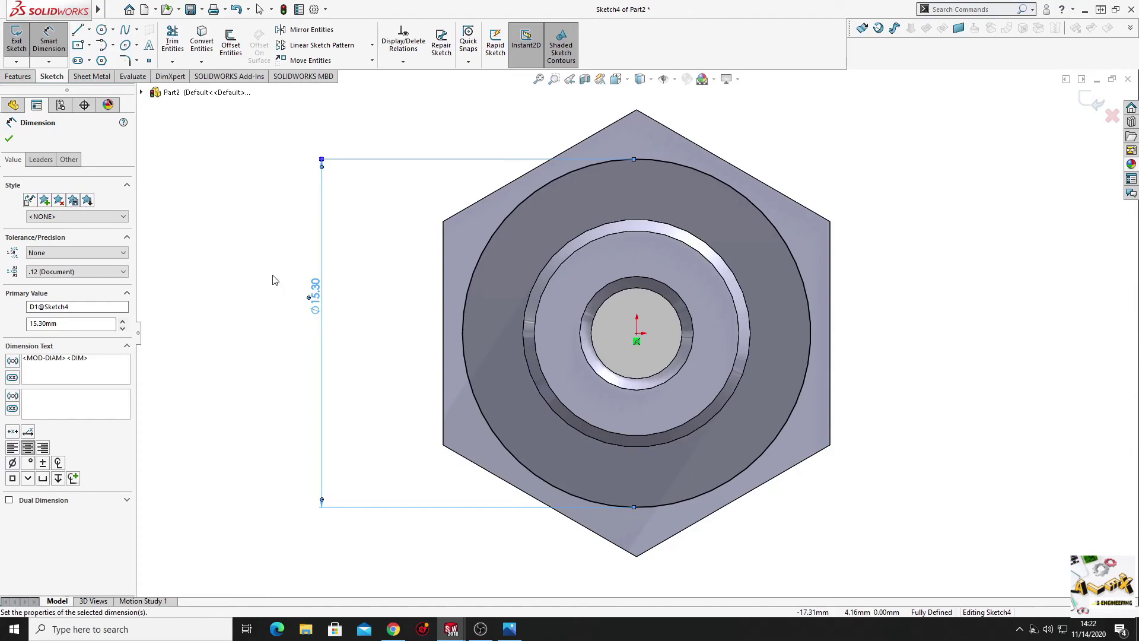
pyautogui.click(249, 270)
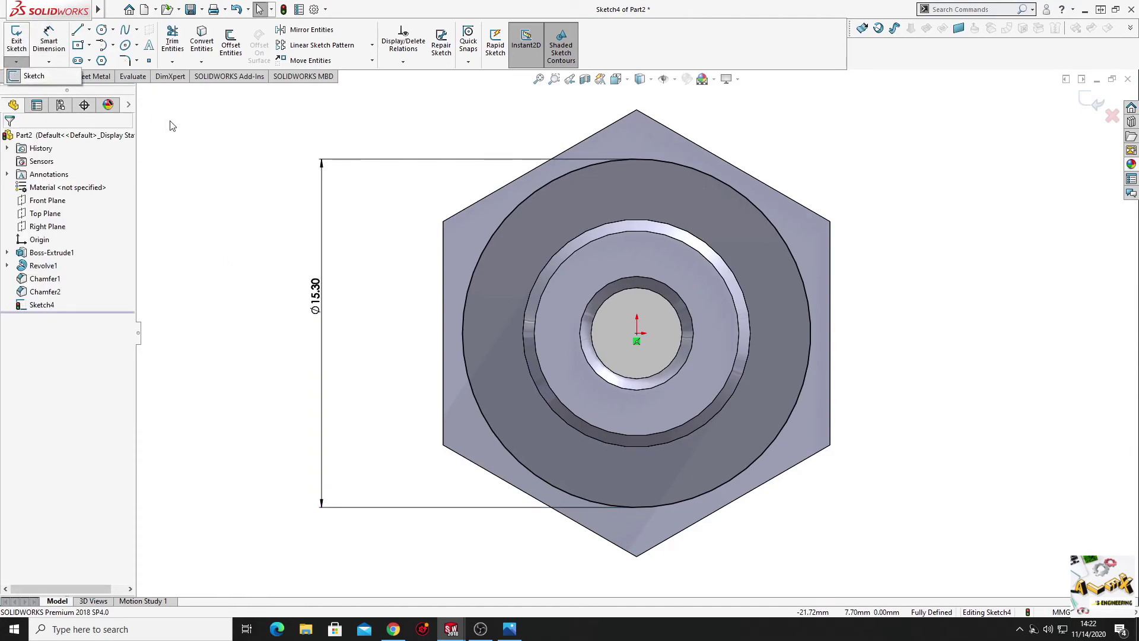
pyautogui.click(13, 76)
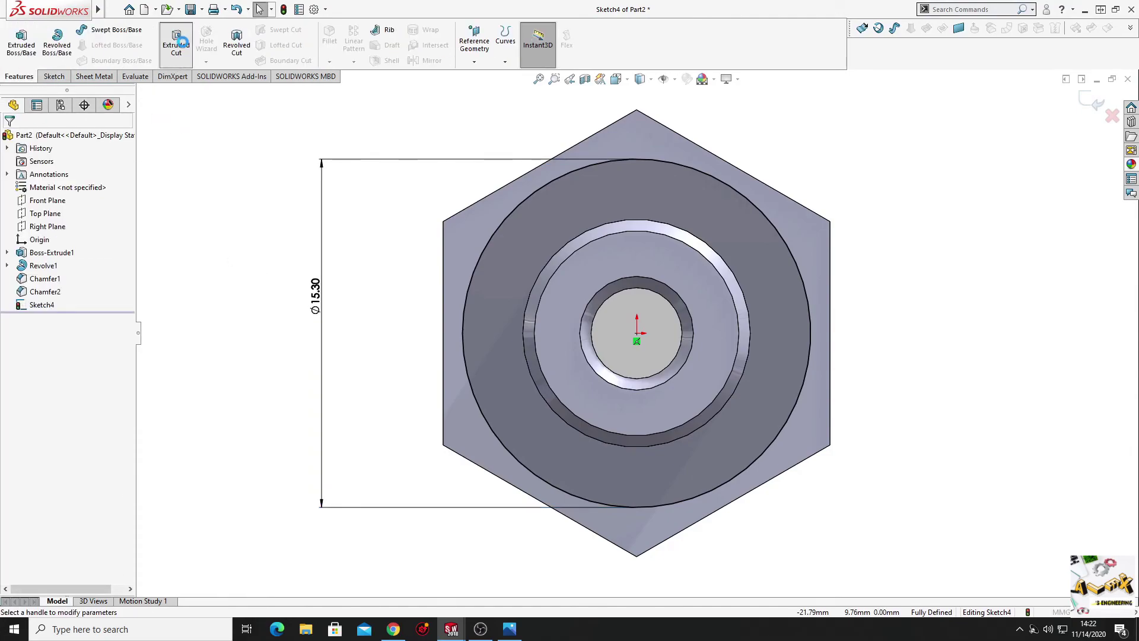
# Step: Cut outside the Ø15.30 circle 10 mm deep with a 55° draft
pyautogui.click(177, 43)
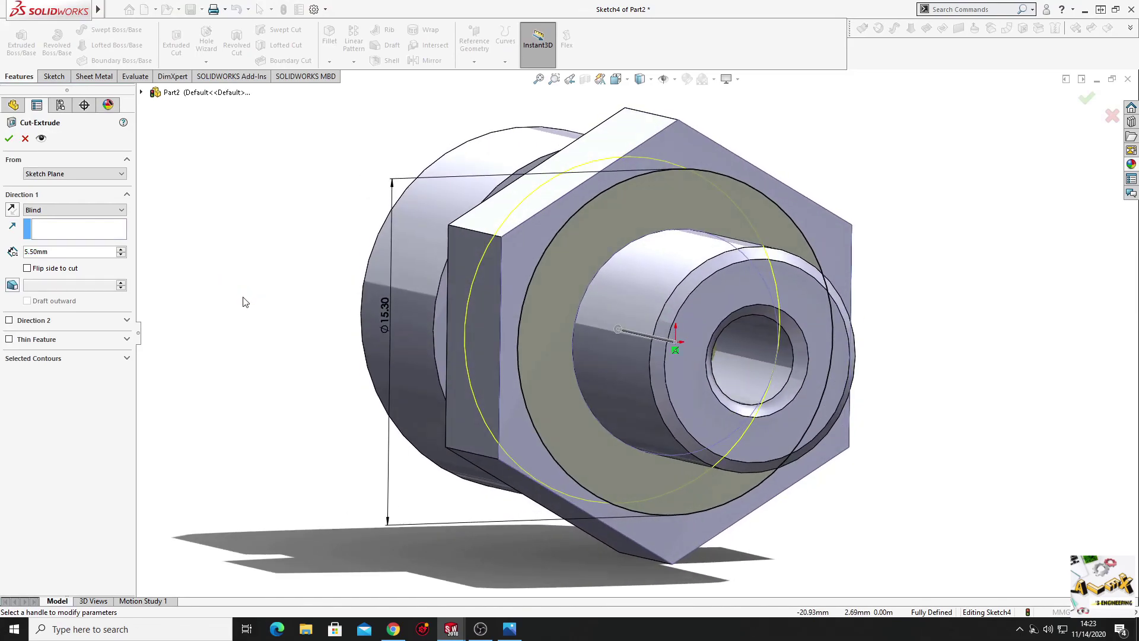
pyautogui.click(27, 268)
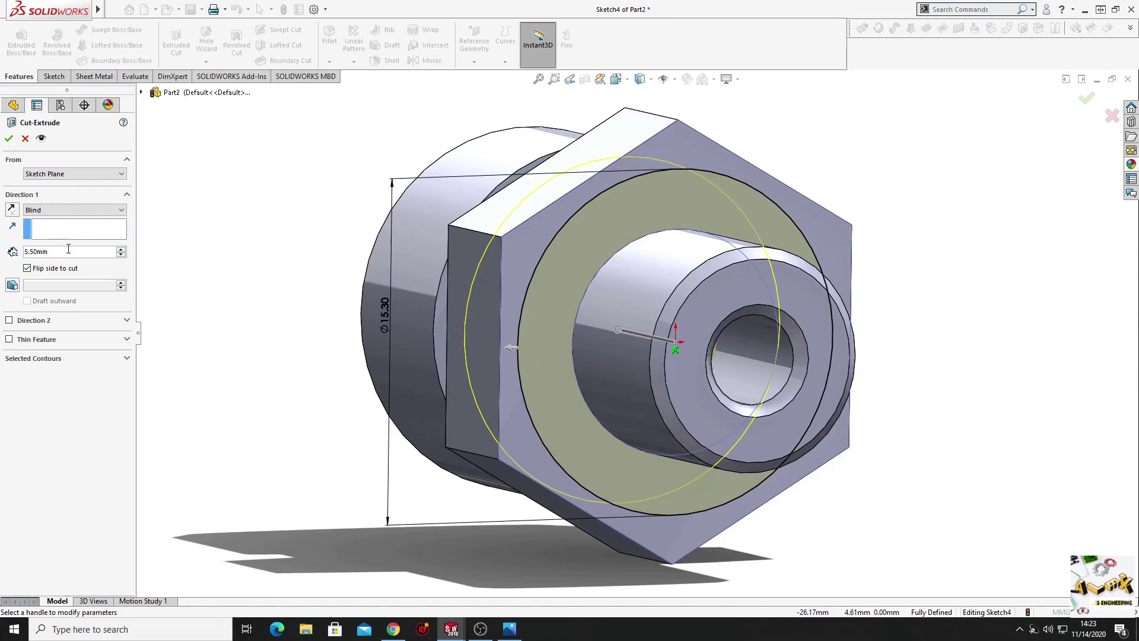
pyautogui.write('10')
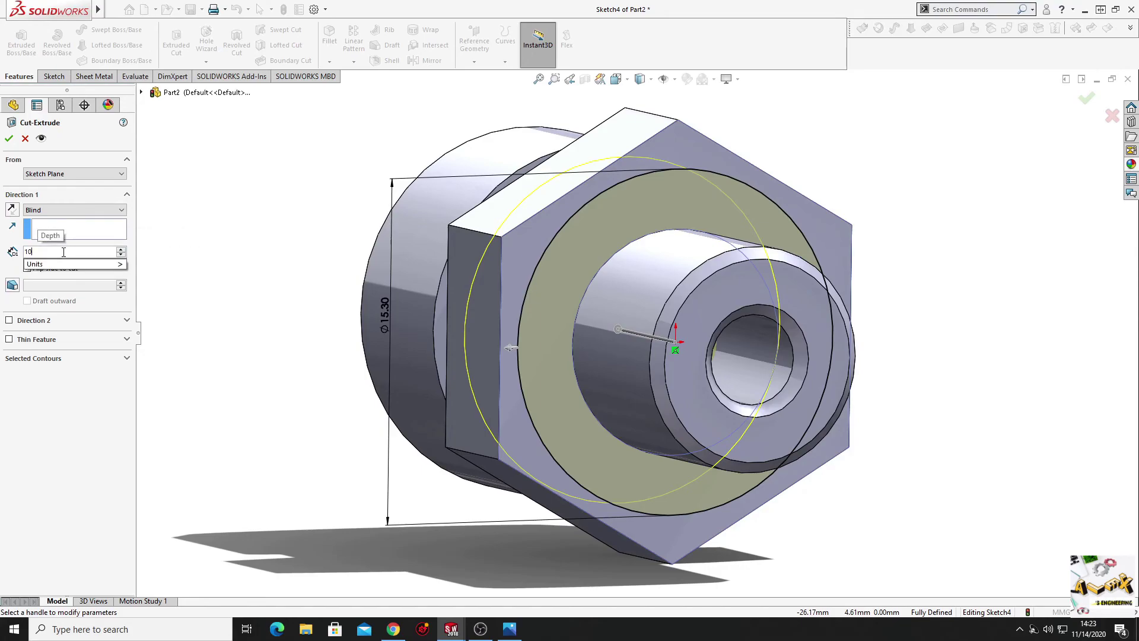
pyautogui.press('Return')
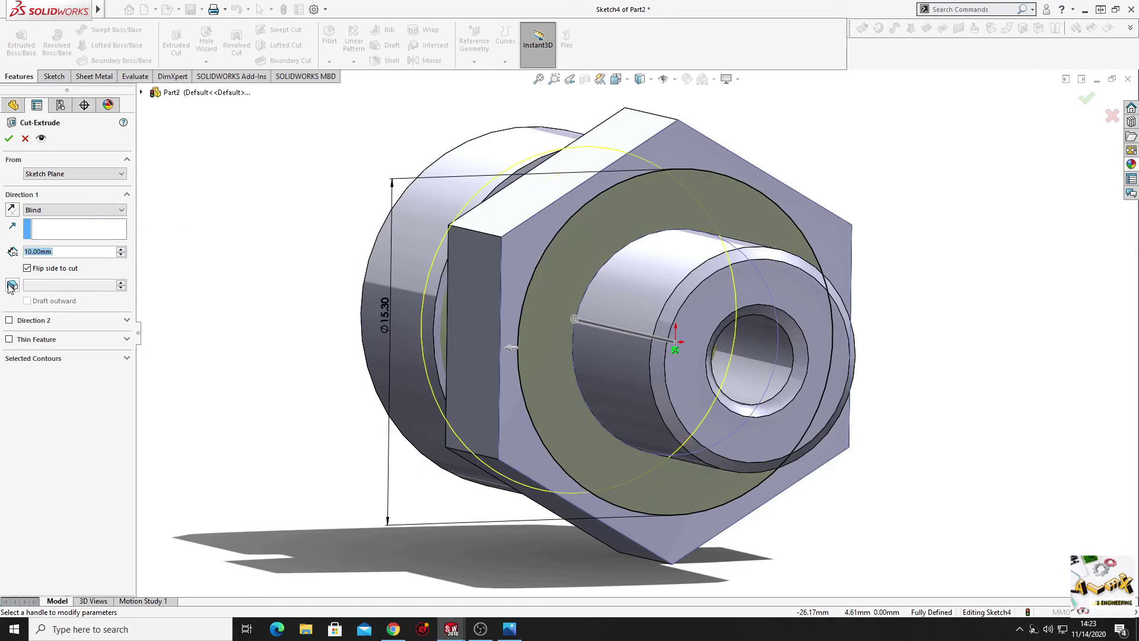
pyautogui.click(13, 286)
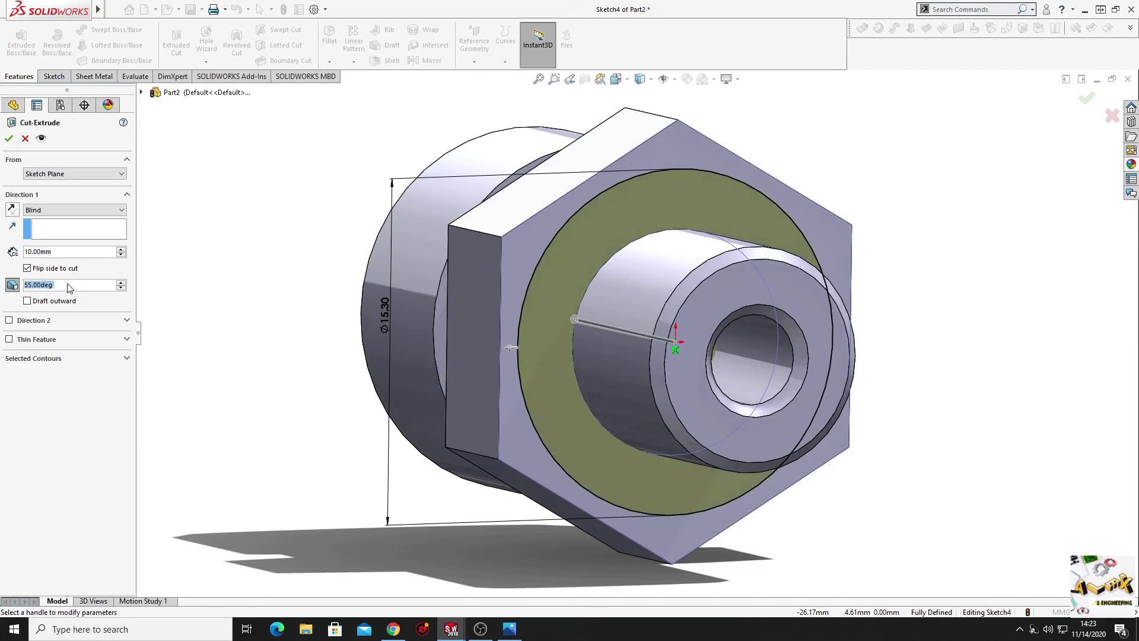
pyautogui.moveTo(226, 309)
pyautogui.mouseDown(button='middle')
pyautogui.moveTo(208, 291)
pyautogui.moveTo(172, 303)
pyautogui.mouseUp(button='middle')
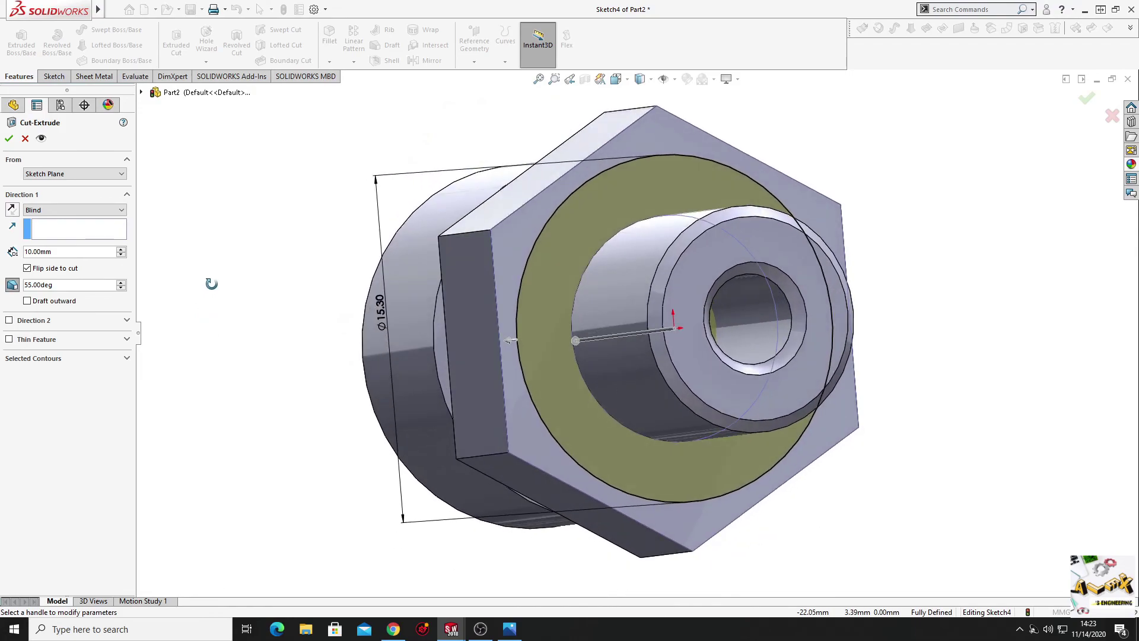
pyautogui.click(10, 139)
pyautogui.moveTo(229, 257)
pyautogui.mouseDown(button='middle')
pyautogui.moveTo(212, 296)
pyautogui.moveTo(194, 194)
pyautogui.moveTo(230, 168)
pyautogui.moveTo(382, 199)
pyautogui.mouseUp(button='middle')
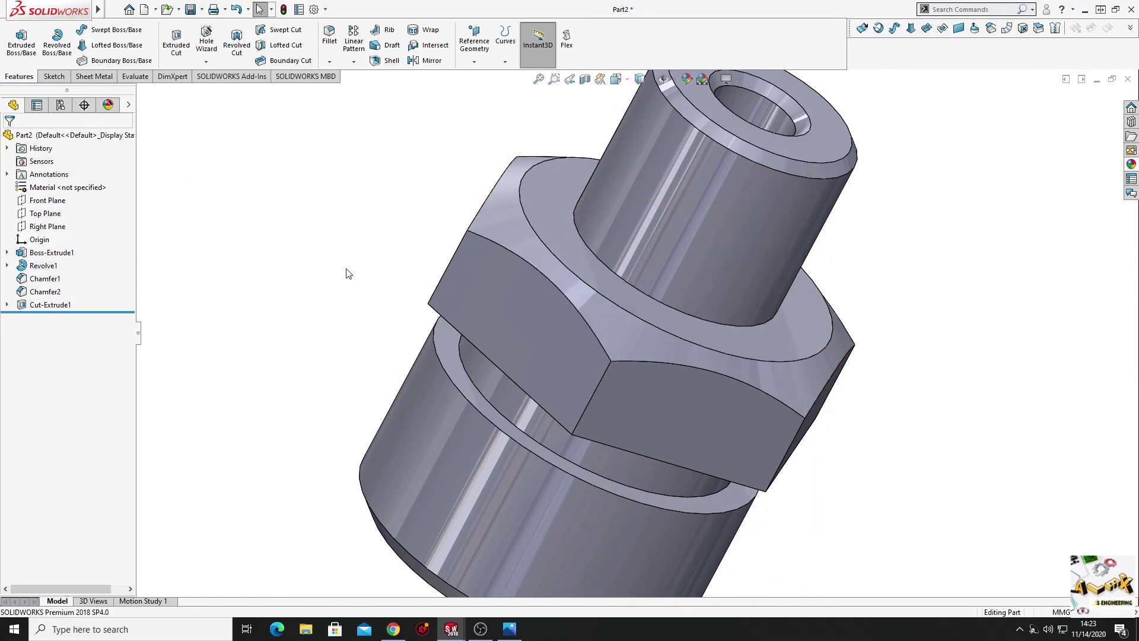
pyautogui.moveTo(508, 220)
pyautogui.mouseDown(button='middle')
pyautogui.moveTo(374, 359)
pyautogui.moveTo(433, 314)
pyautogui.mouseUp(button='middle')
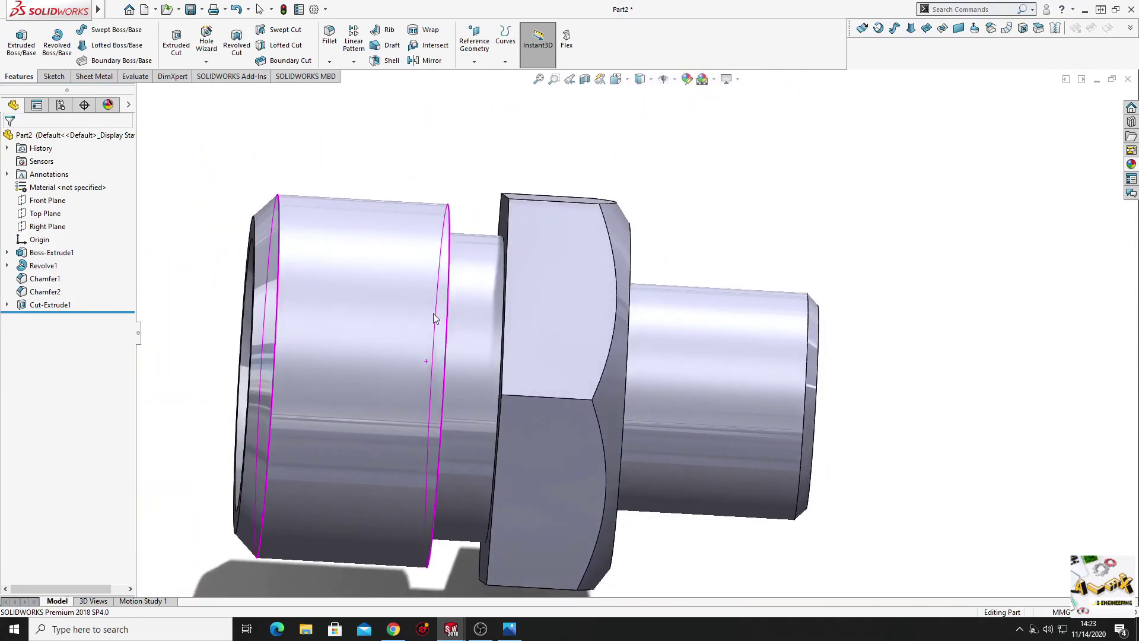
pyautogui.scroll(3, 489, 375)
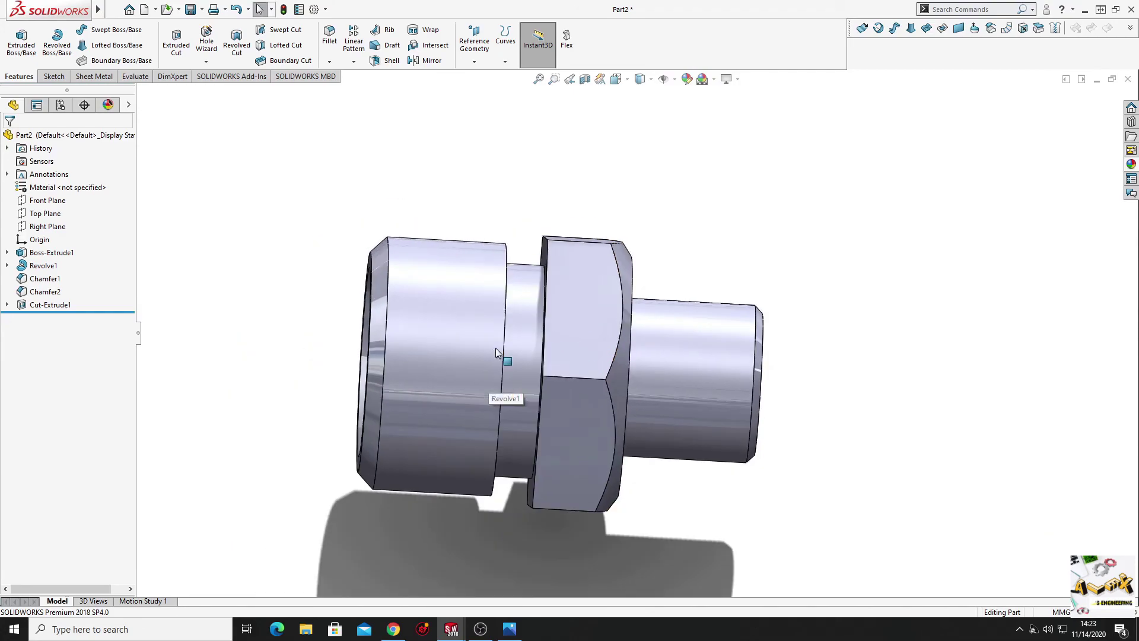
pyautogui.moveTo(489, 375)
pyautogui.keyDown('ctrl'); pyautogui.mouseDown(button='middle')
pyautogui.moveTo(420, 371)
pyautogui.moveTo(365, 333)
pyautogui.mouseUp(button='middle'); pyautogui.keyUp('ctrl')
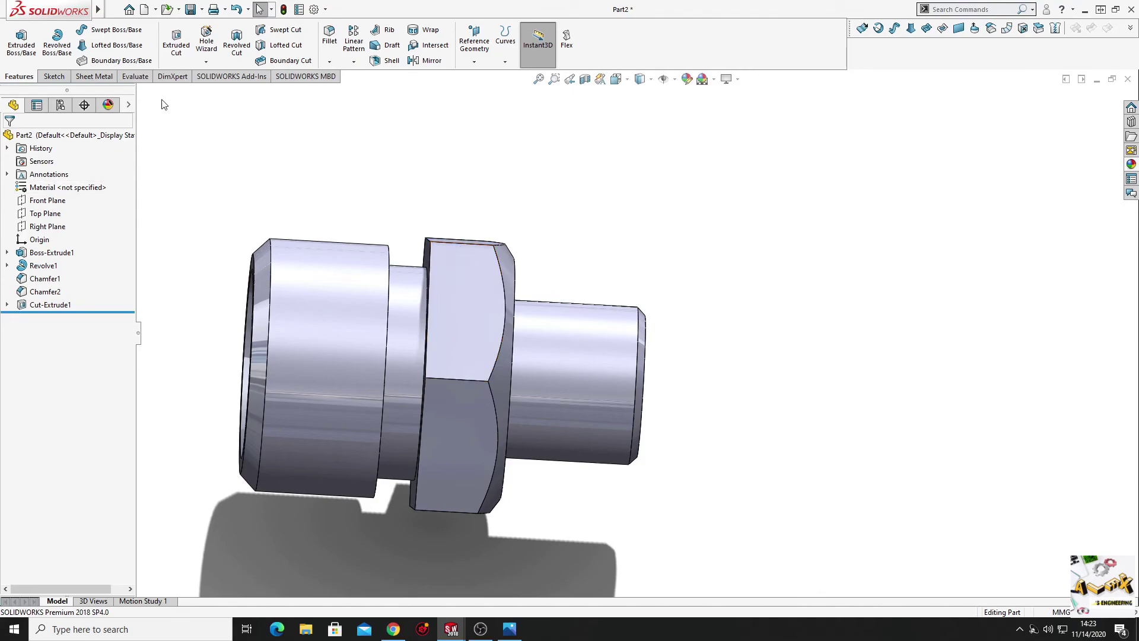
# Step: Mirror Cut-Extrude1 about the Front Plane to chamfer the other hex face
pyautogui.click(424, 60)
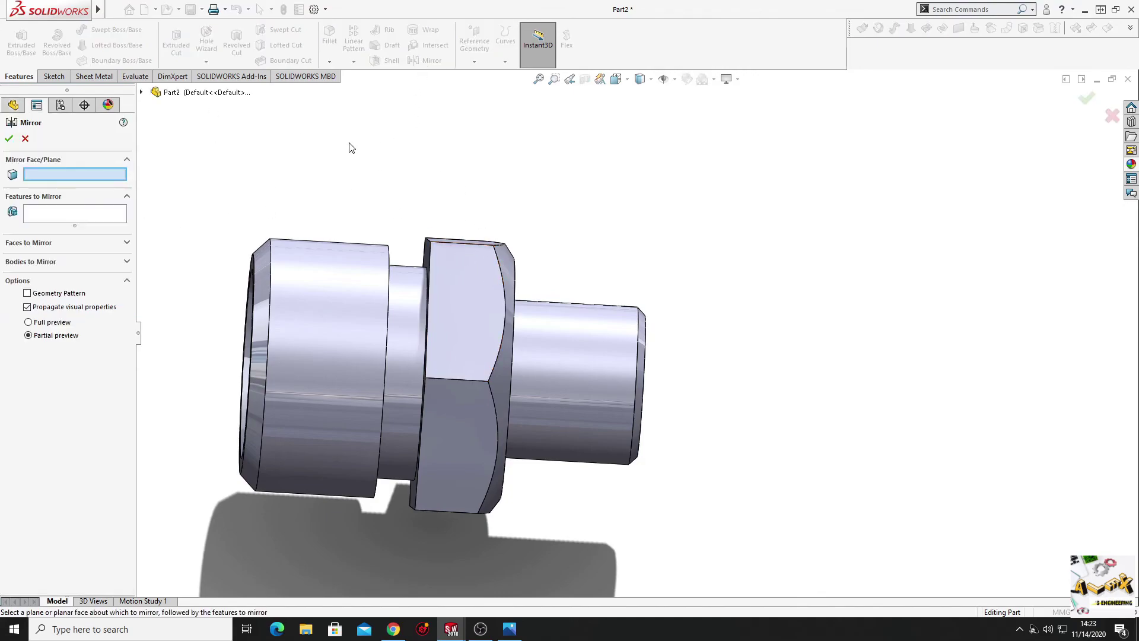
pyautogui.click(141, 92)
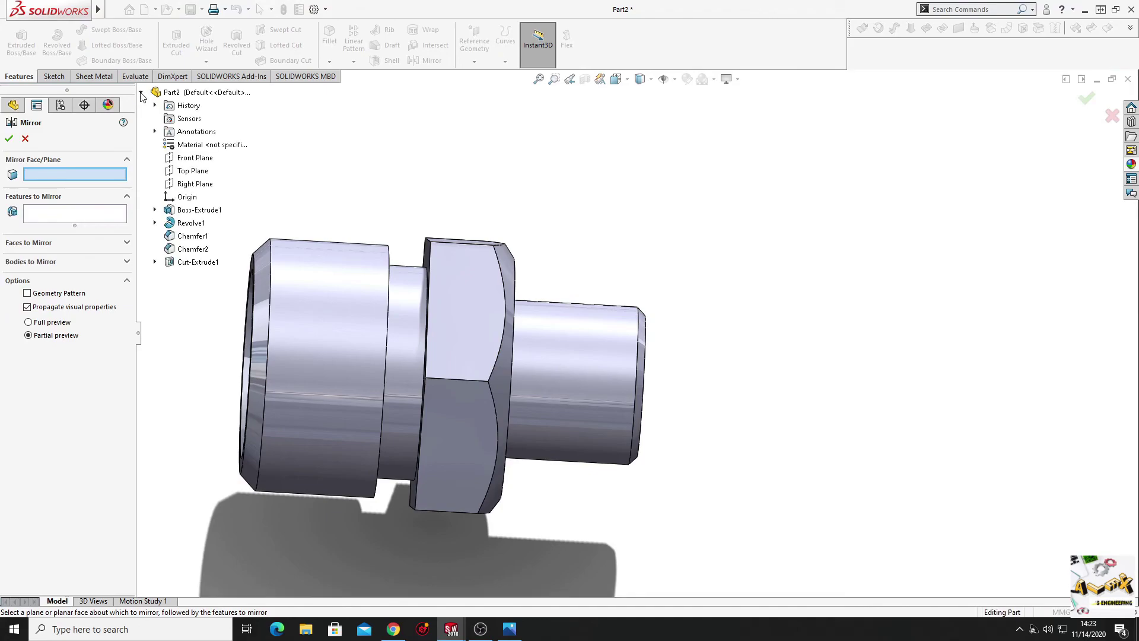
pyautogui.click(196, 158)
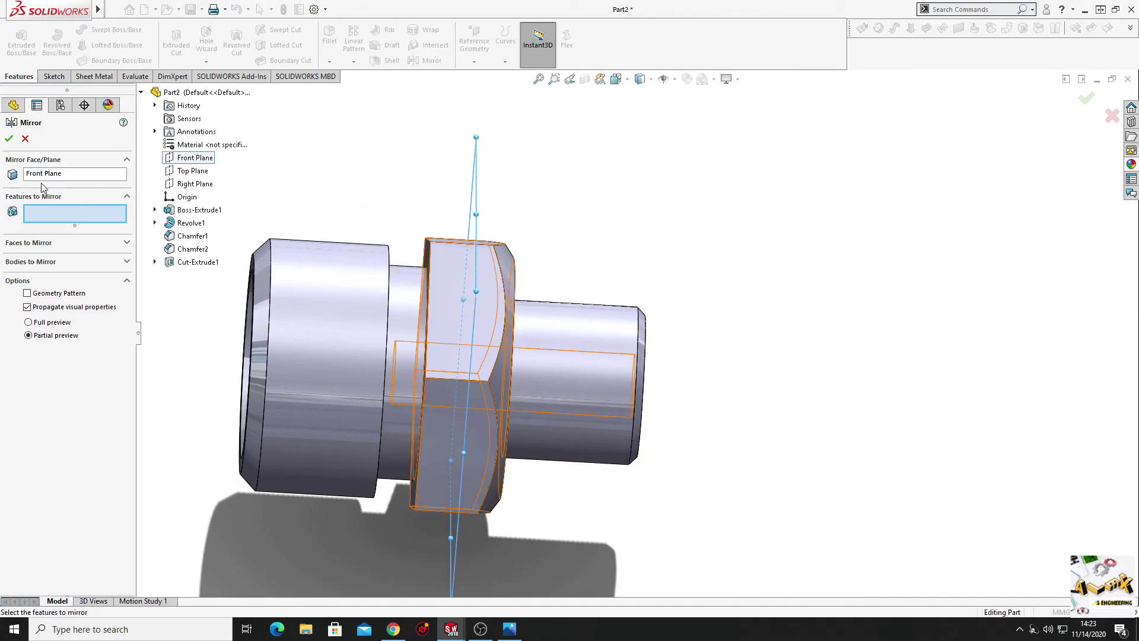
pyautogui.click(196, 262)
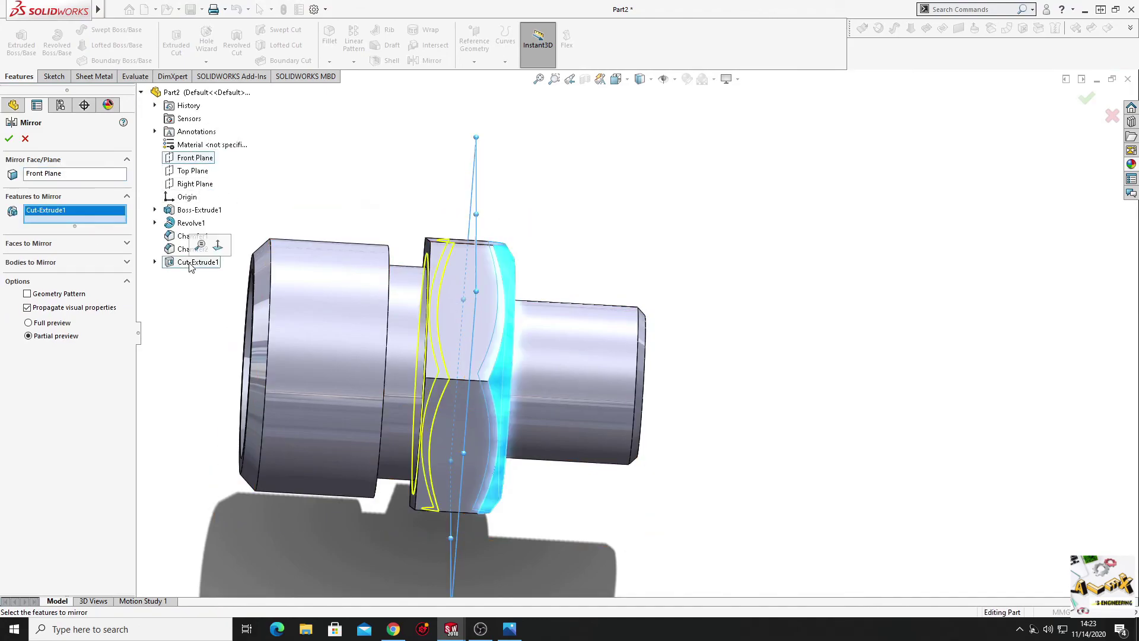
pyautogui.click(9, 139)
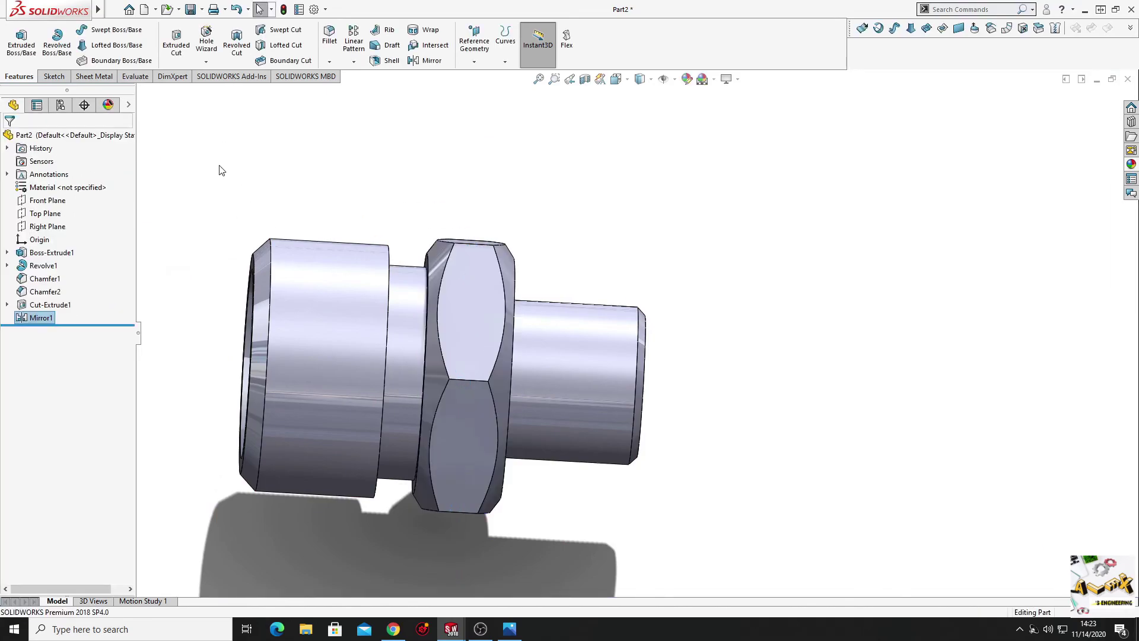
pyautogui.moveTo(229, 180)
pyautogui.mouseDown(button='middle')
pyautogui.moveTo(304, 358)
pyautogui.moveTo(389, 361)
pyautogui.moveTo(267, 308)
pyautogui.moveTo(368, 332)
pyautogui.moveTo(468, 336)
pyautogui.moveTo(376, 359)
pyautogui.moveTo(375, 397)
pyautogui.moveTo(326, 356)
pyautogui.moveTo(338, 364)
pyautogui.moveTo(340, 308)
pyautogui.mouseUp(button='middle')
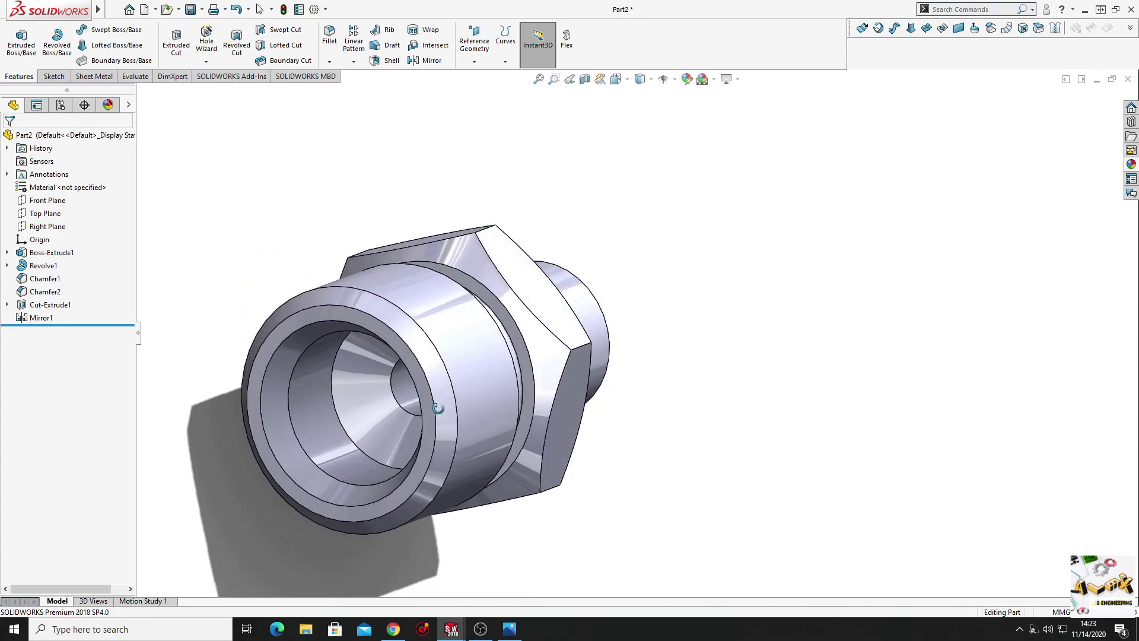
# Step: Start Sketch5 on the bore-end face with a circle centred on the origin
pyautogui.click(330, 312)
pyautogui.click(382, 277)
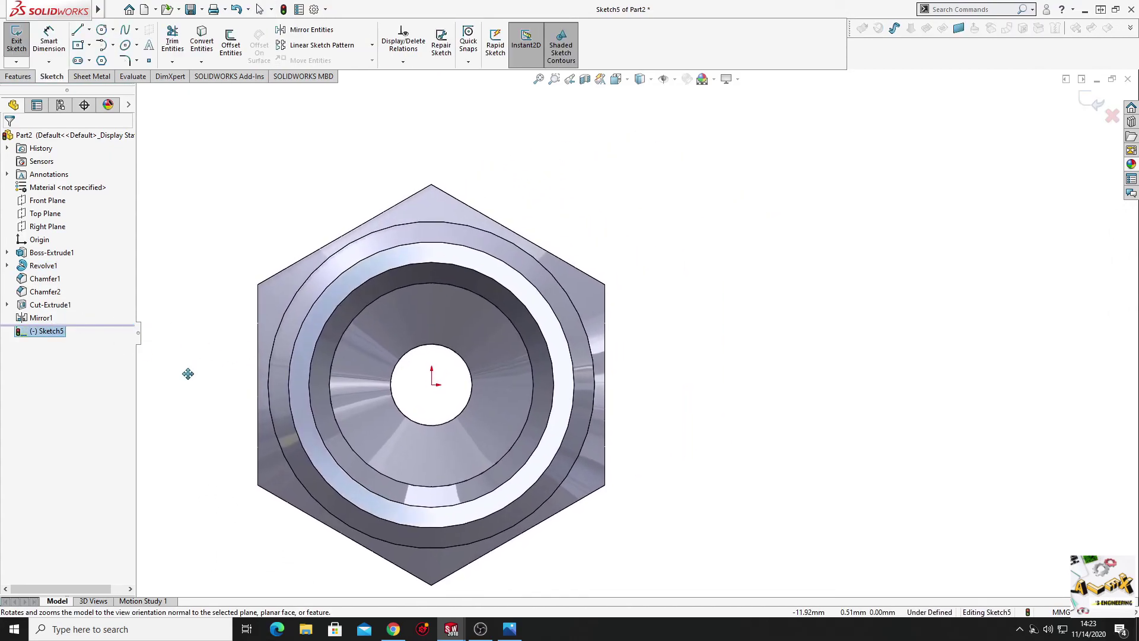
pyautogui.click(102, 29)
pyautogui.click(431, 384)
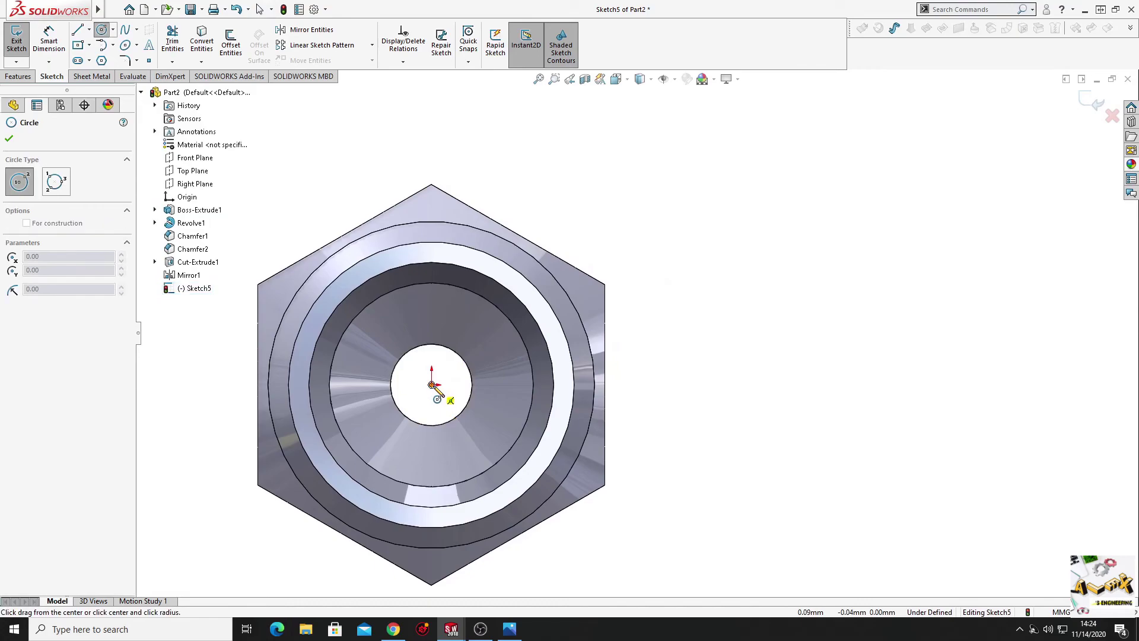
pyautogui.click(520, 482)
pyautogui.rightClick(788, 325)
pyautogui.click(811, 340)
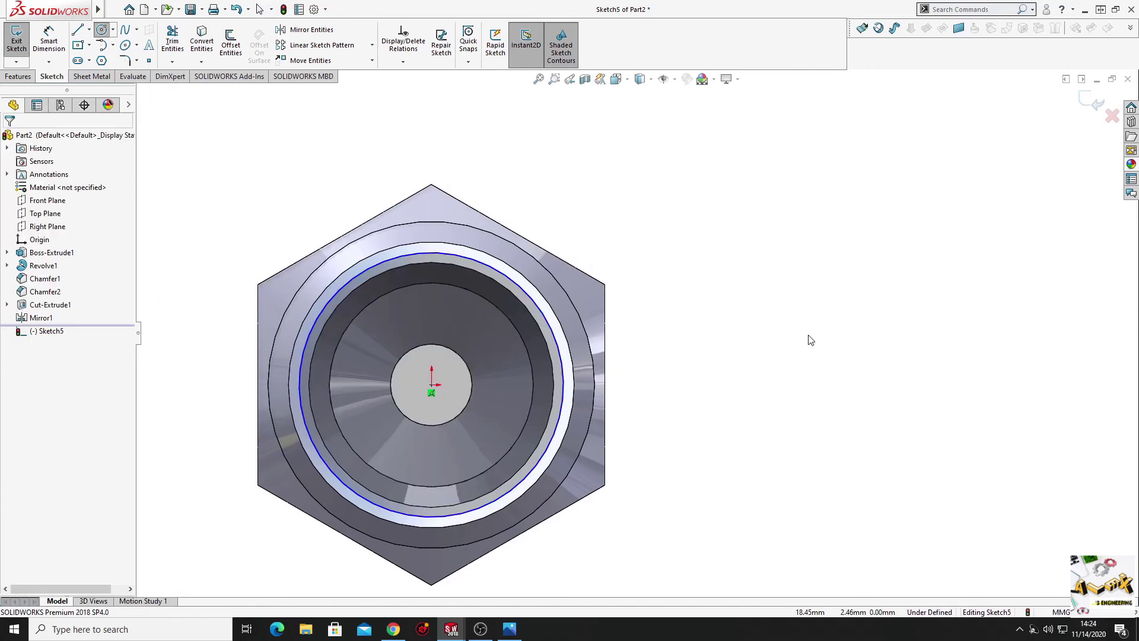
# Step: Dimension the circle to a Ø14.34 diameter
pyautogui.click(50, 42)
pyautogui.click(343, 284)
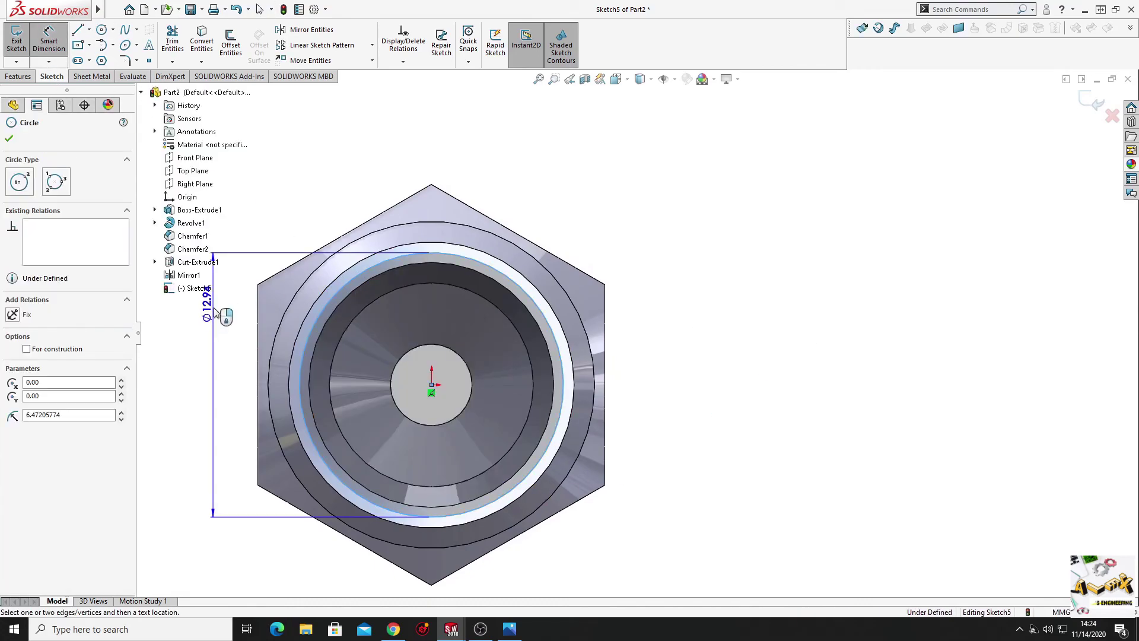
pyautogui.click(213, 355)
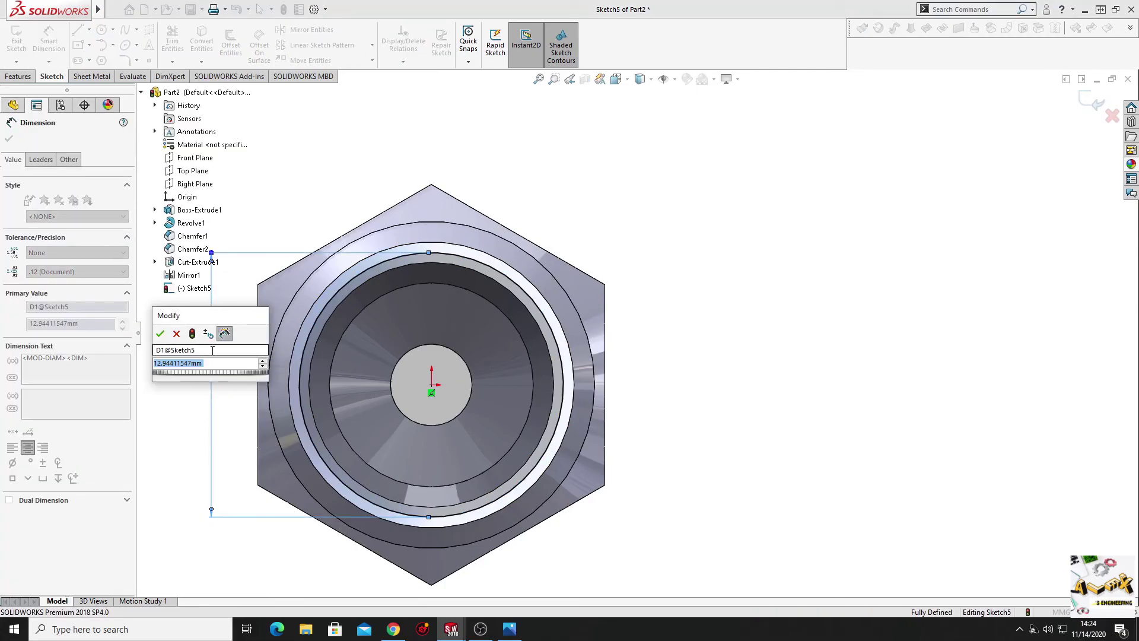
pyautogui.write('14.34')
pyautogui.press('Return')
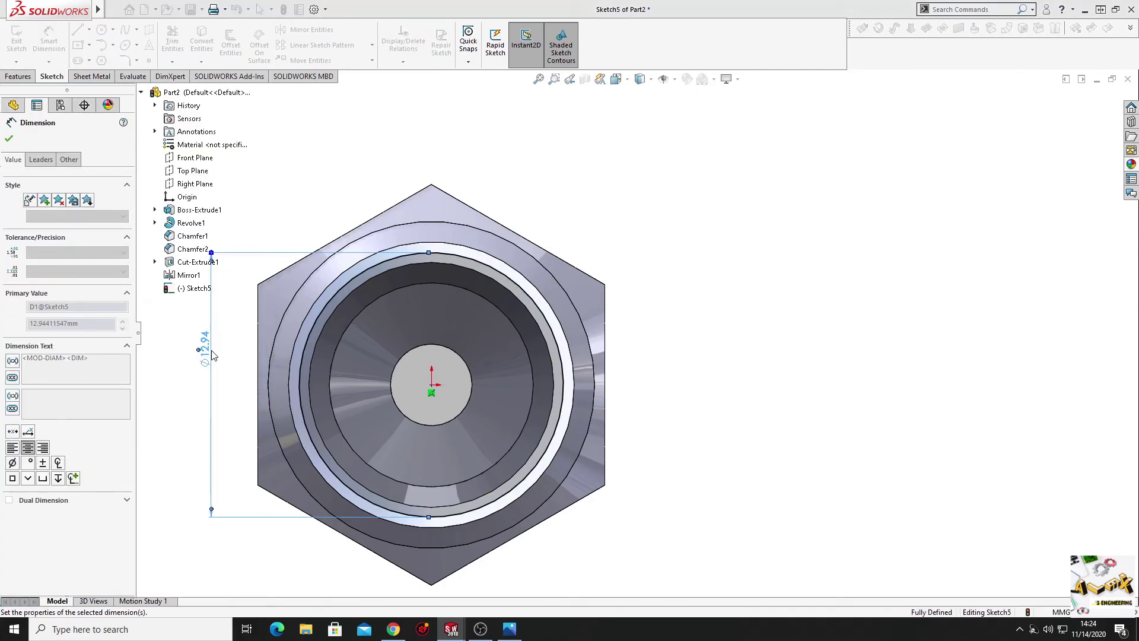
pyautogui.rightClick(228, 140)
pyautogui.click(261, 183)
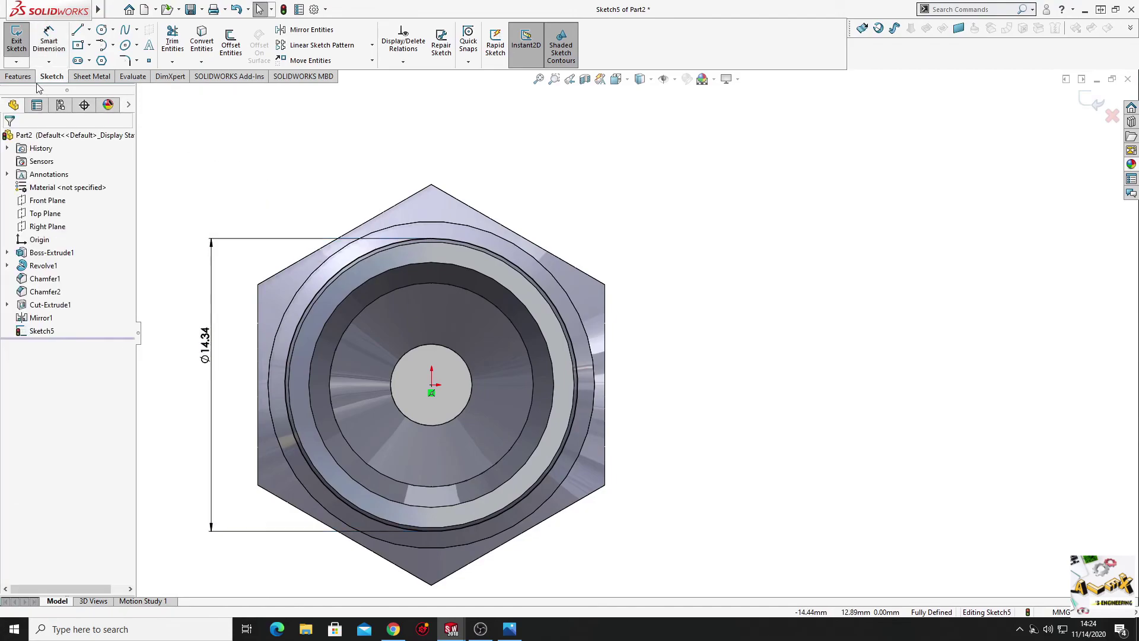
pyautogui.click(18, 76)
# Step: Create a helix on the Ø14.34 circle, 9 mm tall with 1.5 mm pitch
pyautogui.click(505, 62)
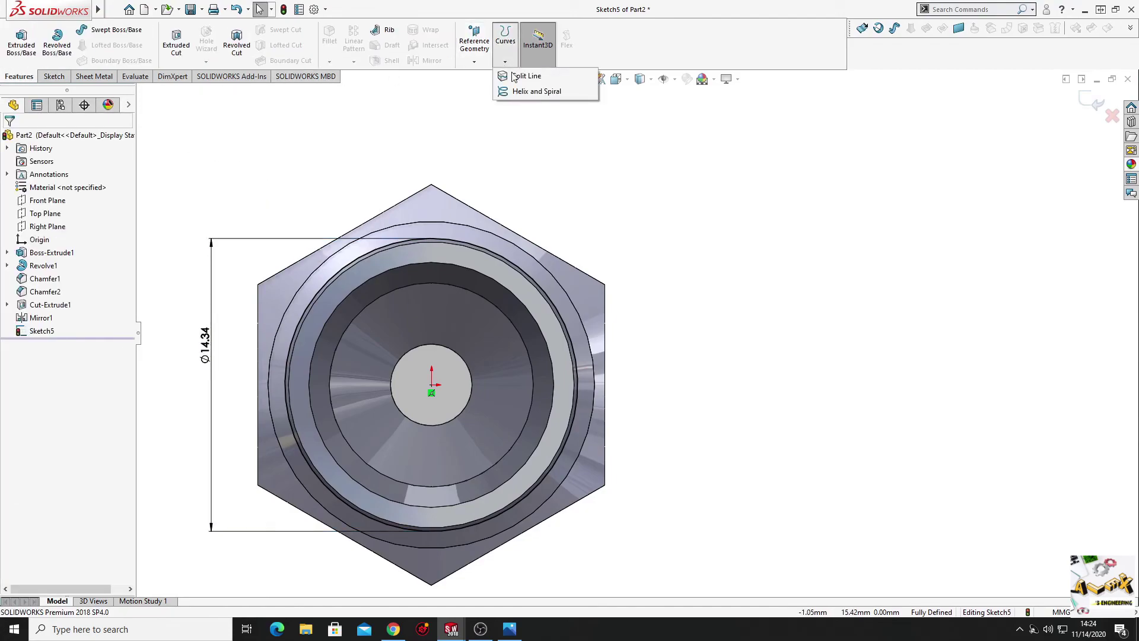
pyautogui.click(536, 92)
pyautogui.write('9')
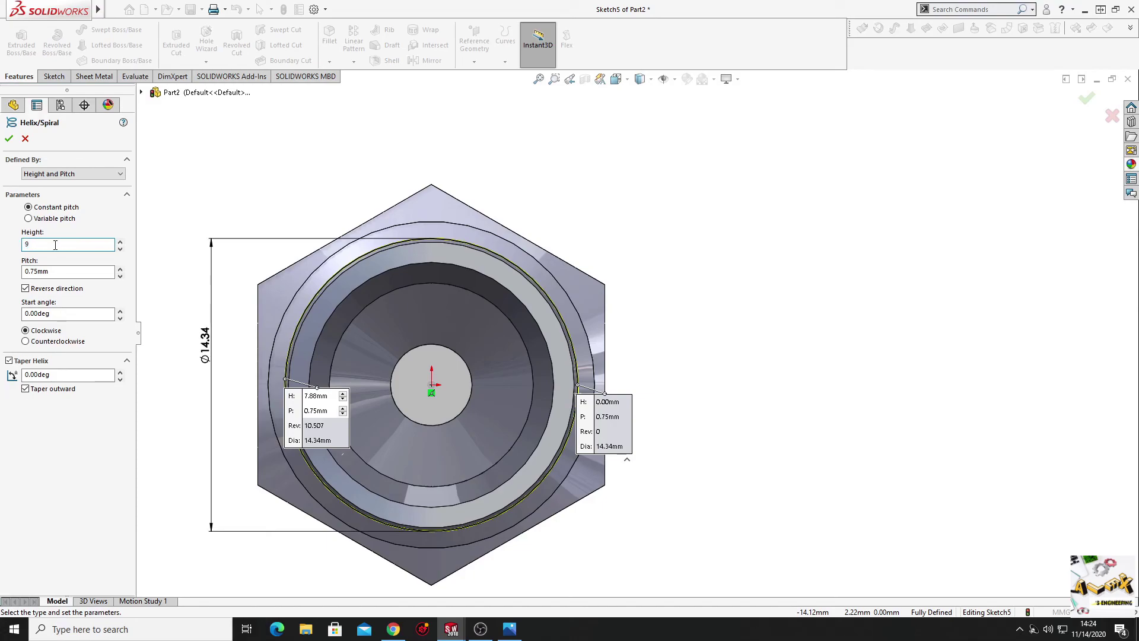
pyautogui.click(63, 271)
pyautogui.write('1.5')
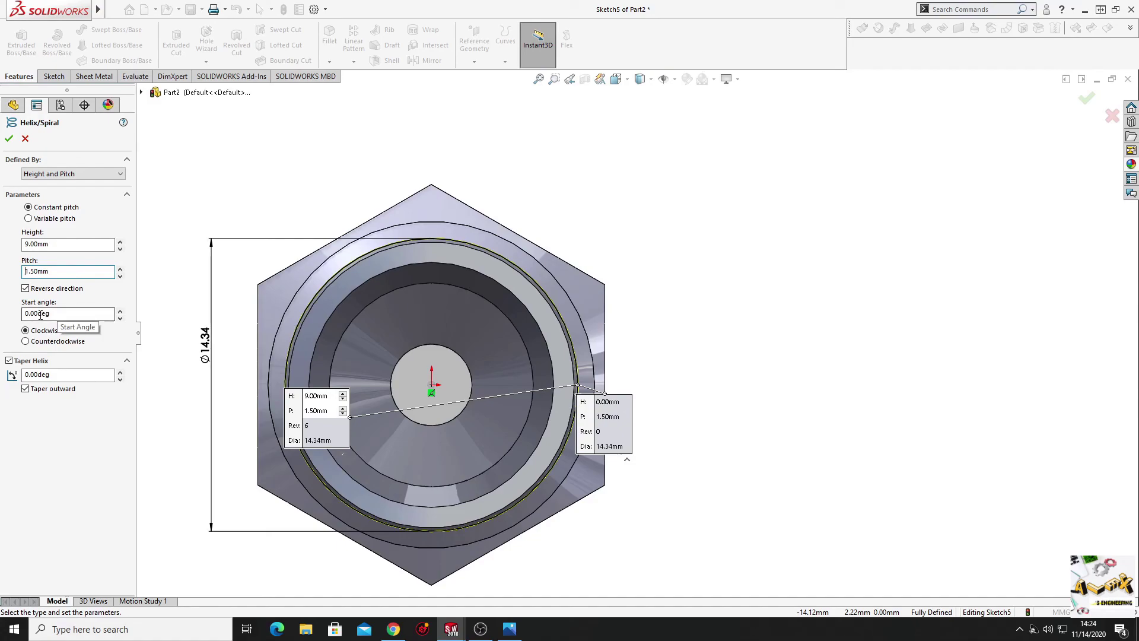
pyautogui.hotkey('ctrl', '7')
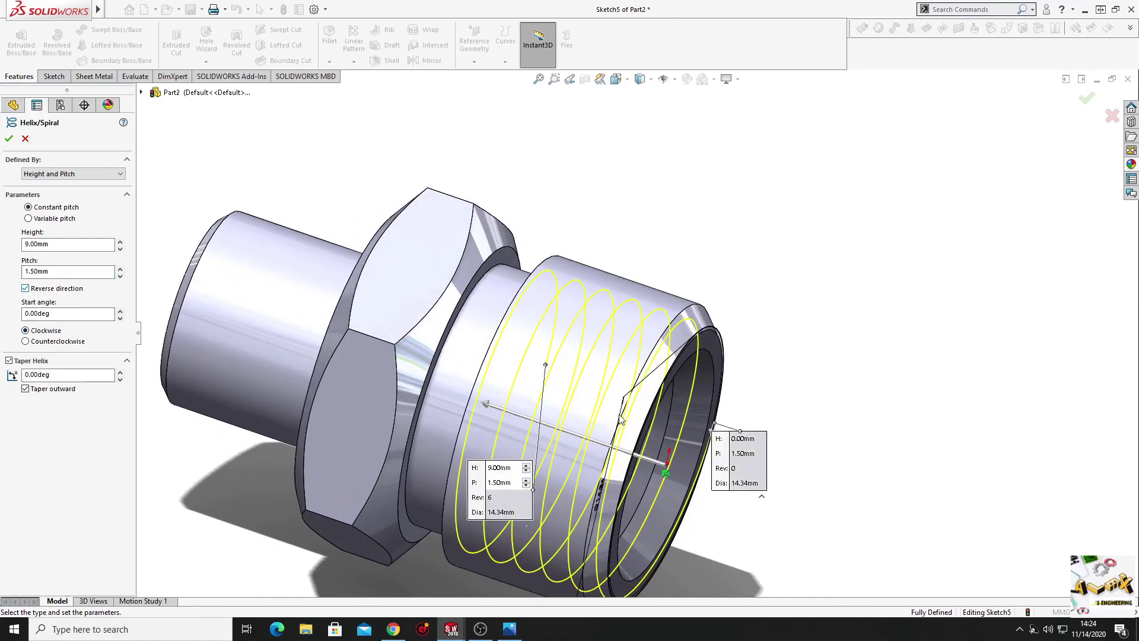
pyautogui.keyDown('ctrl'); pyautogui.moveTo(794, 546); pyautogui.dragTo(796, 481, button='middle'); pyautogui.keyUp('ctrl')
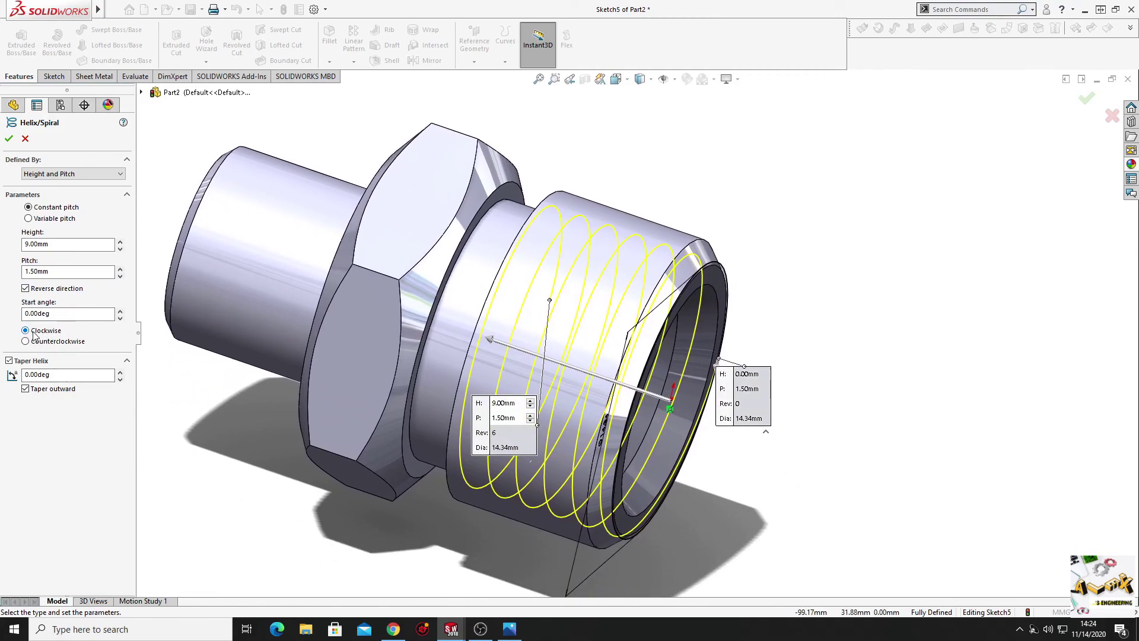
# Step: Accept the helix and start a new Top Plane sketch zoomed to the threaded end
pyautogui.click(9, 138)
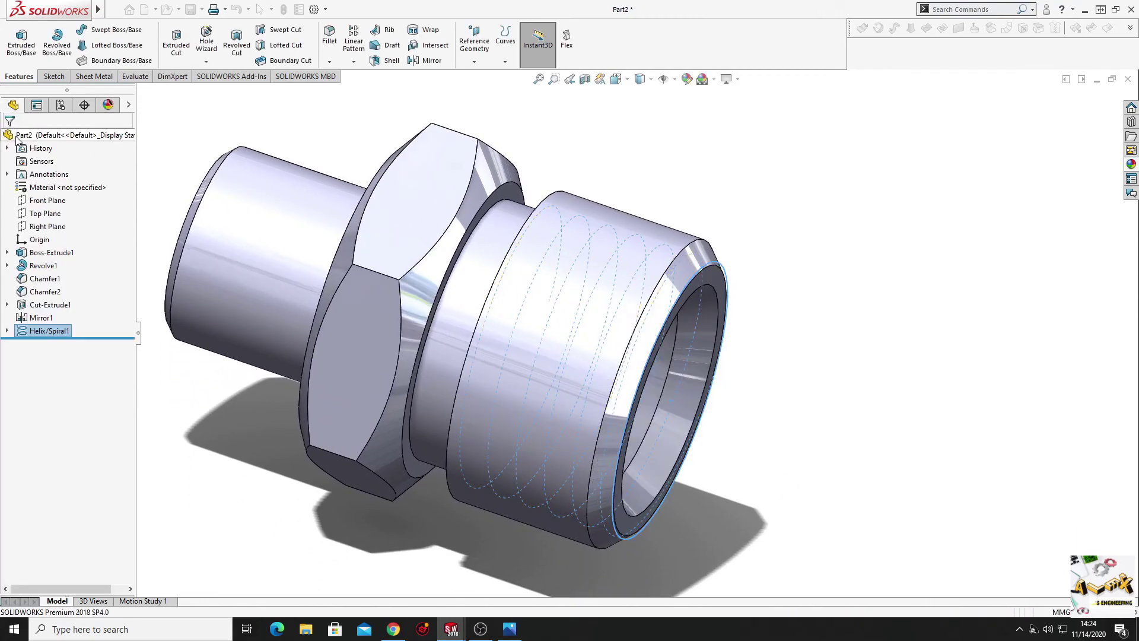
pyautogui.click(222, 400)
pyautogui.hotkey('ctrl', '7')
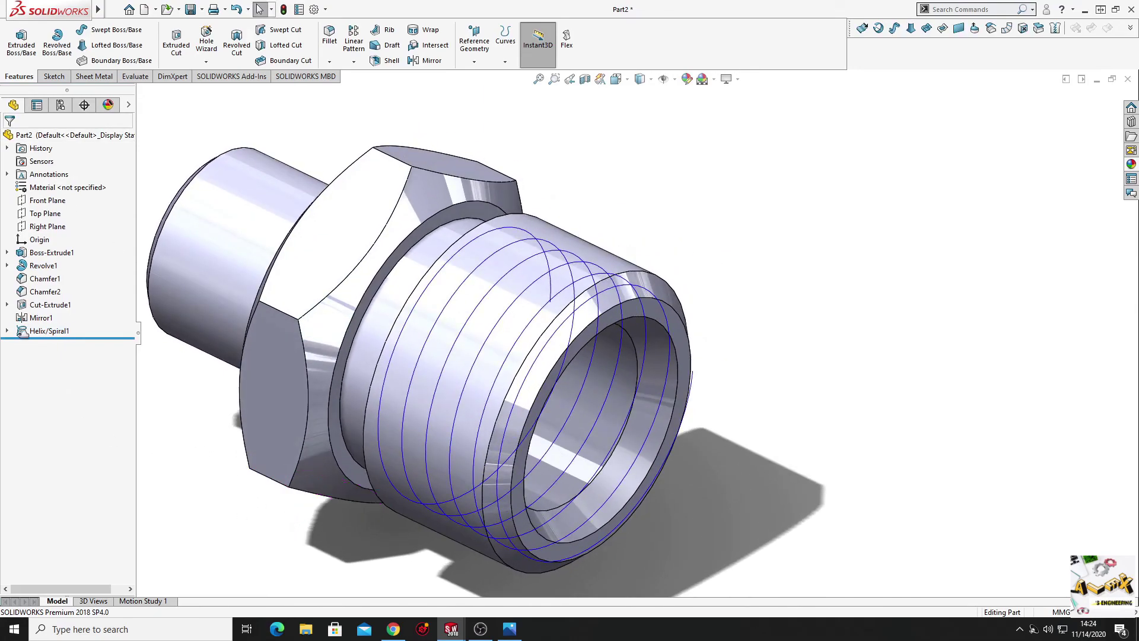
pyautogui.click(50, 219)
pyautogui.click(78, 198)
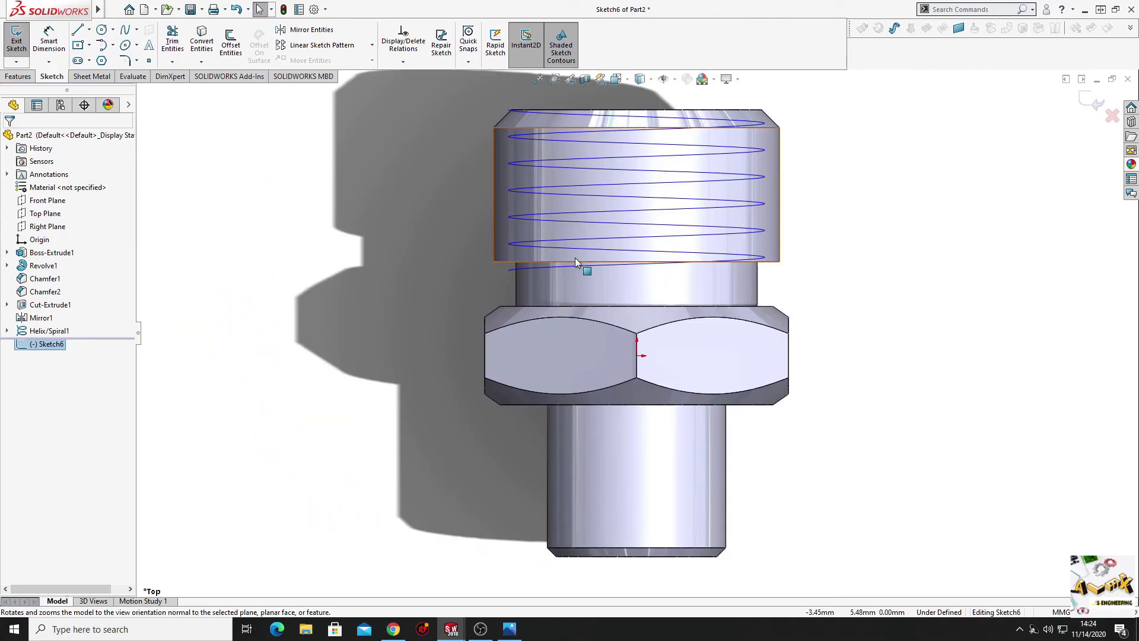
pyautogui.scroll(-5, 575, 257)
pyautogui.keyDown('ctrl'); pyautogui.moveTo(572, 183); pyautogui.dragTo(527, 528, button='middle'); pyautogui.keyUp('ctrl')
pyautogui.scroll(-2, 465, 333)
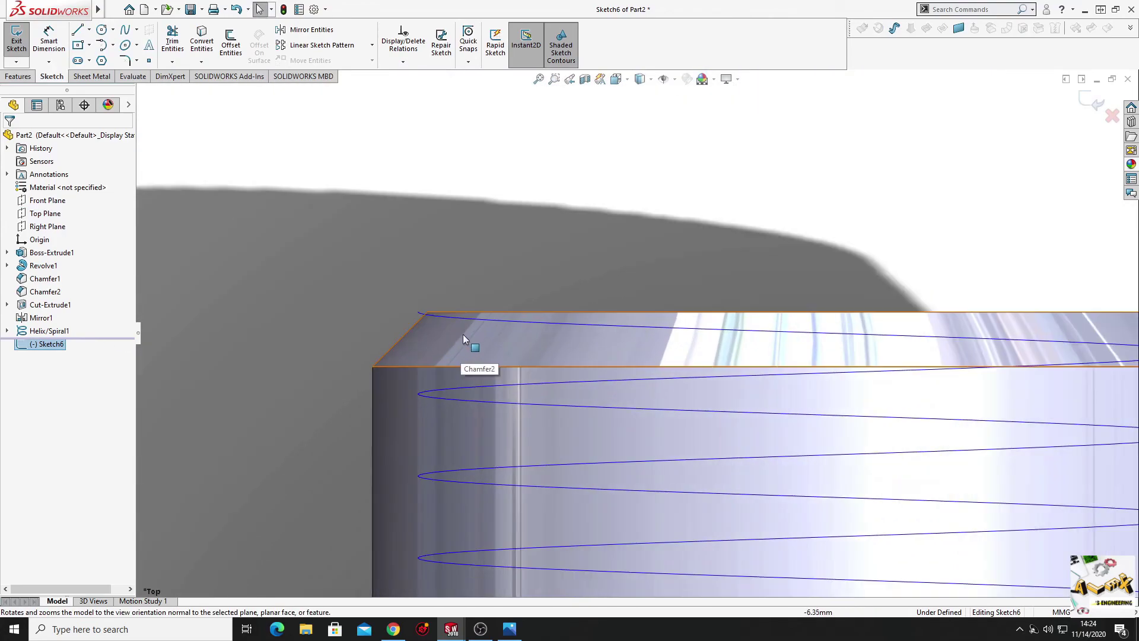
pyautogui.scroll(-1, 462, 338)
pyautogui.scroll(-2, 446, 354)
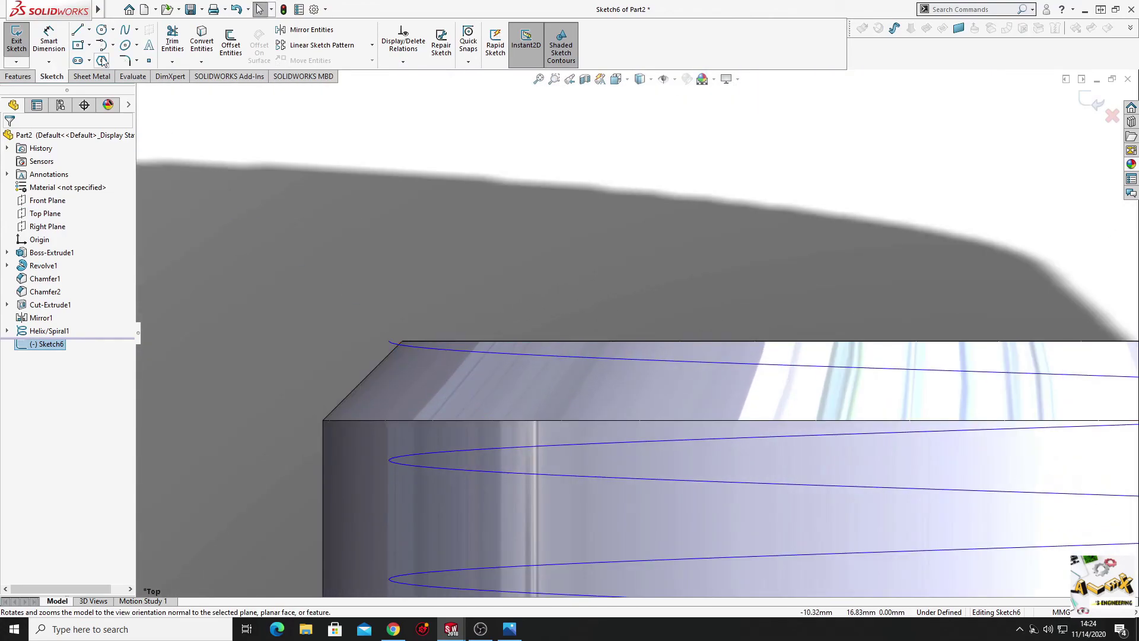
# Step: Draw a triangle with its right corner horizontal to the left edge's midpoint
pyautogui.click(77, 29)
pyautogui.keyDown('ctrl'); pyautogui.moveTo(349, 301); pyautogui.dragTo(411, 313, button='middle'); pyautogui.keyUp('ctrl')
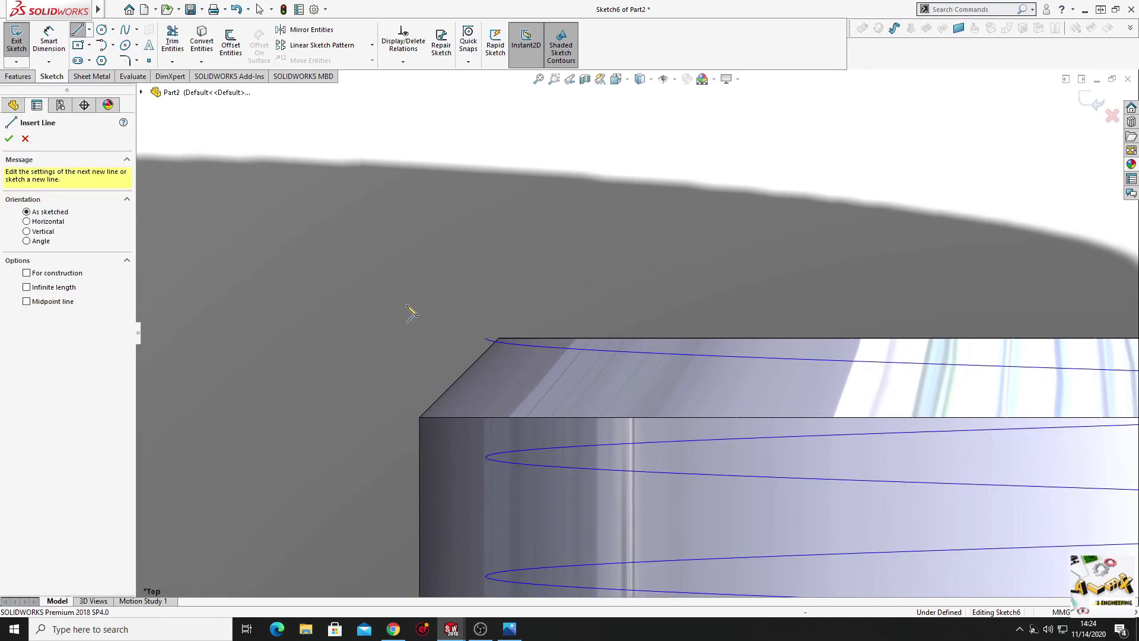
pyautogui.click(370, 281)
pyautogui.click(451, 328)
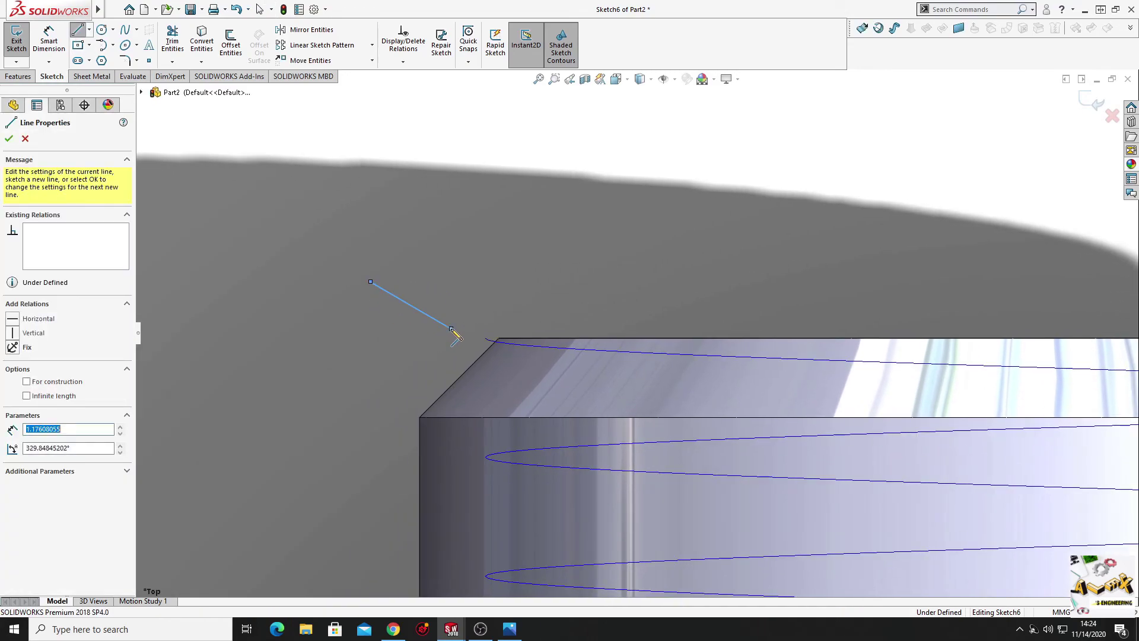
pyautogui.click(371, 356)
pyautogui.click(371, 282)
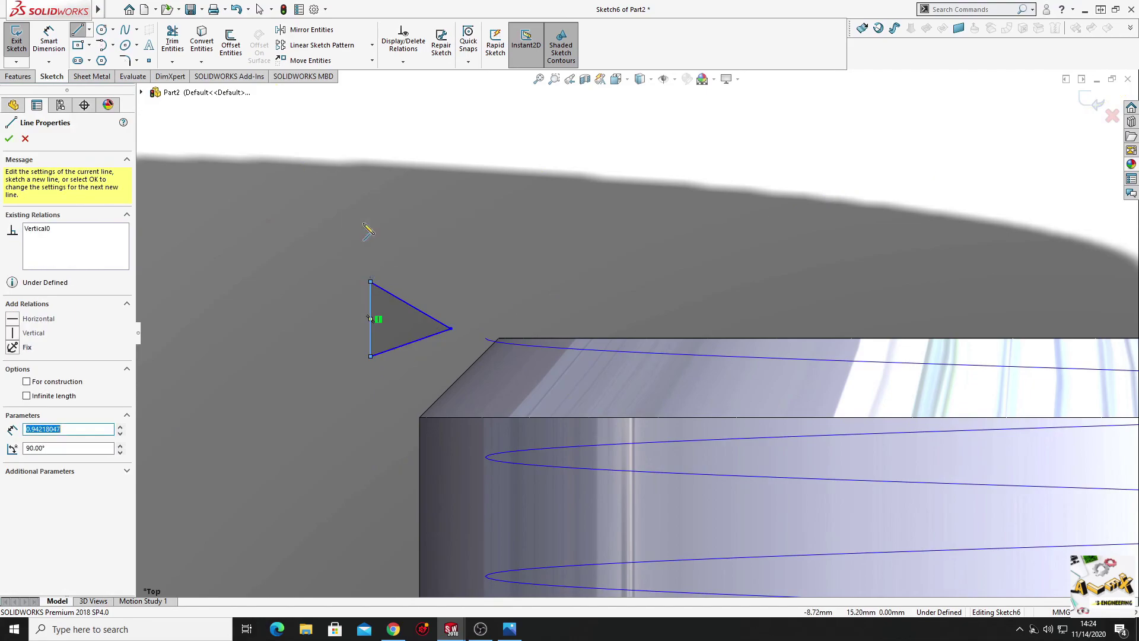
pyautogui.press('Escape')
pyautogui.click(451, 328)
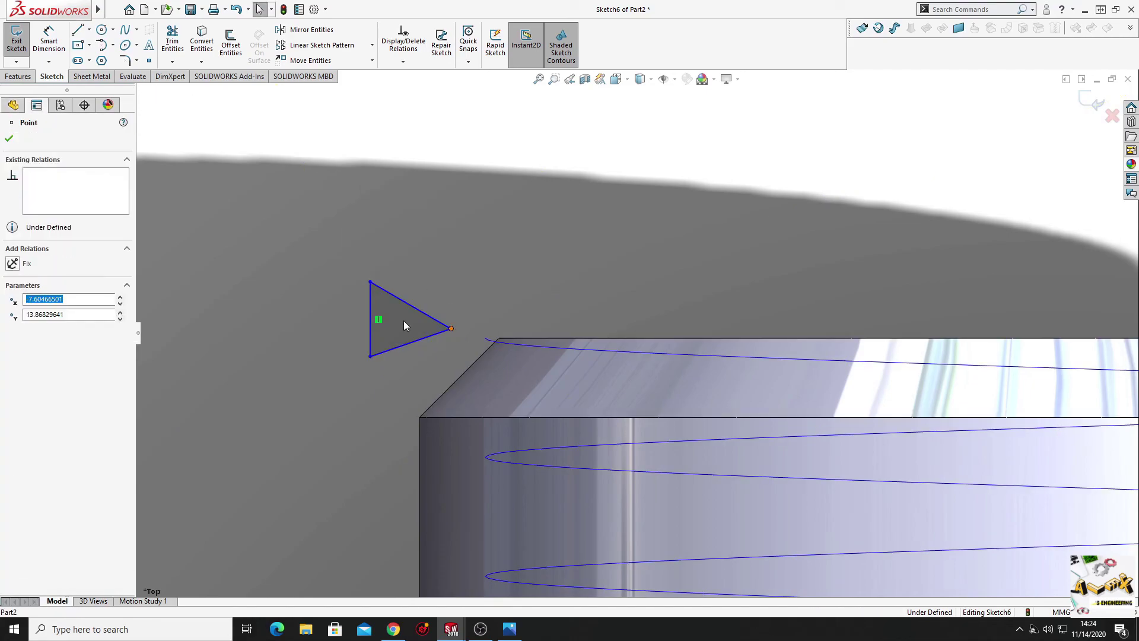
pyautogui.keyDown('ctrl'); pyautogui.click(371, 319); pyautogui.keyUp('ctrl')
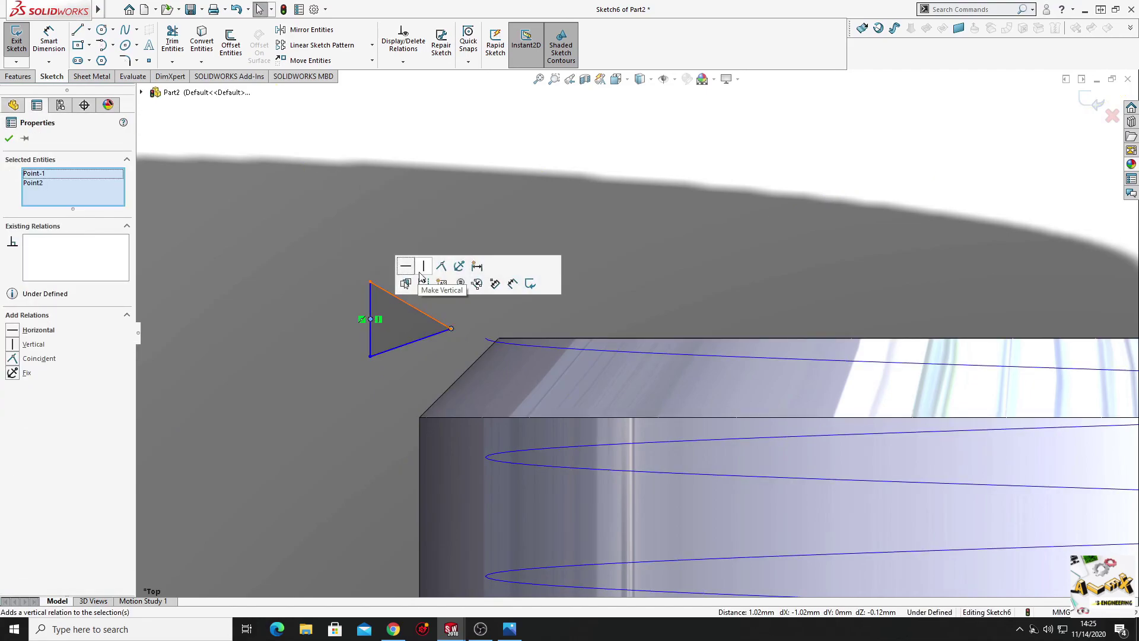
pyautogui.click(407, 270)
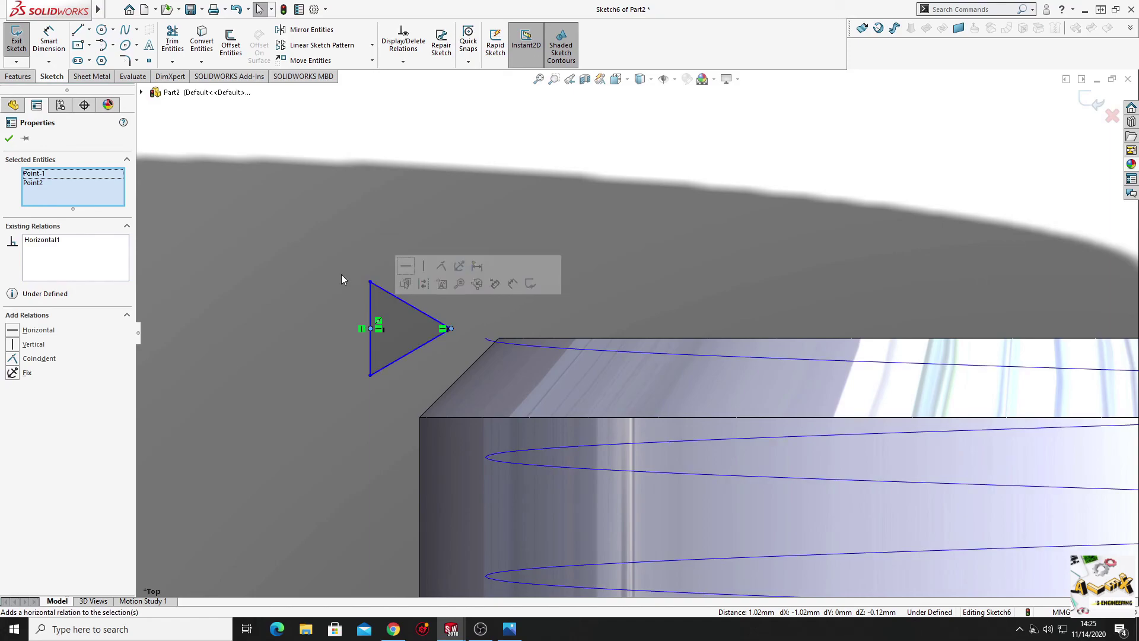
# Step: Dimension the triangle with a 60° angle and a 1.30 width
pyautogui.click(49, 41)
pyautogui.click(404, 304)
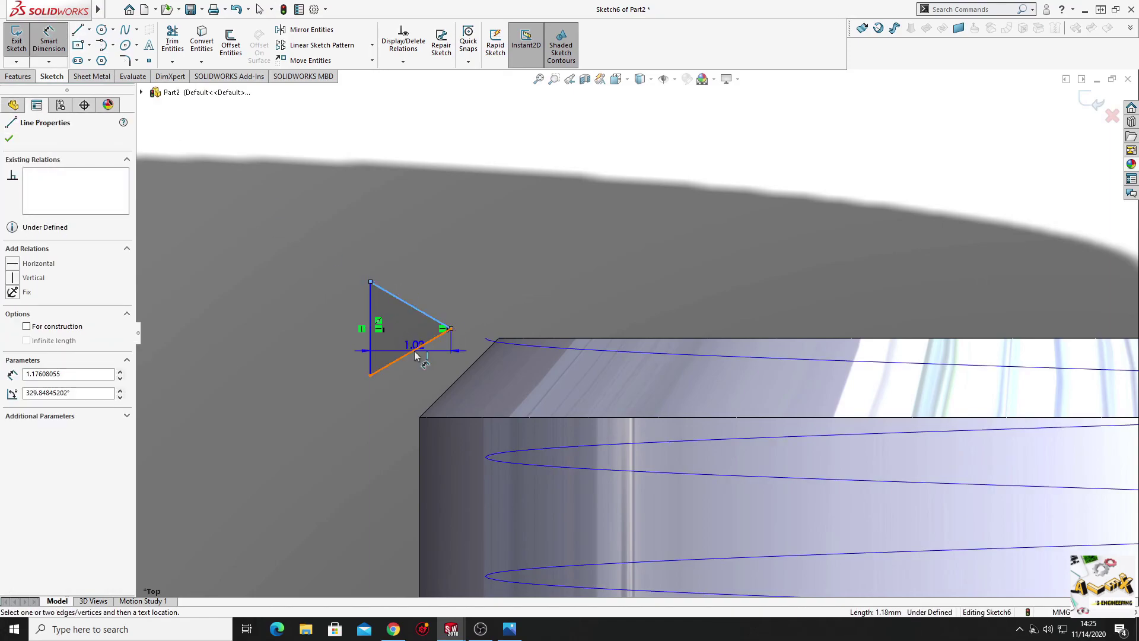
pyautogui.click(409, 353)
pyautogui.click(287, 329)
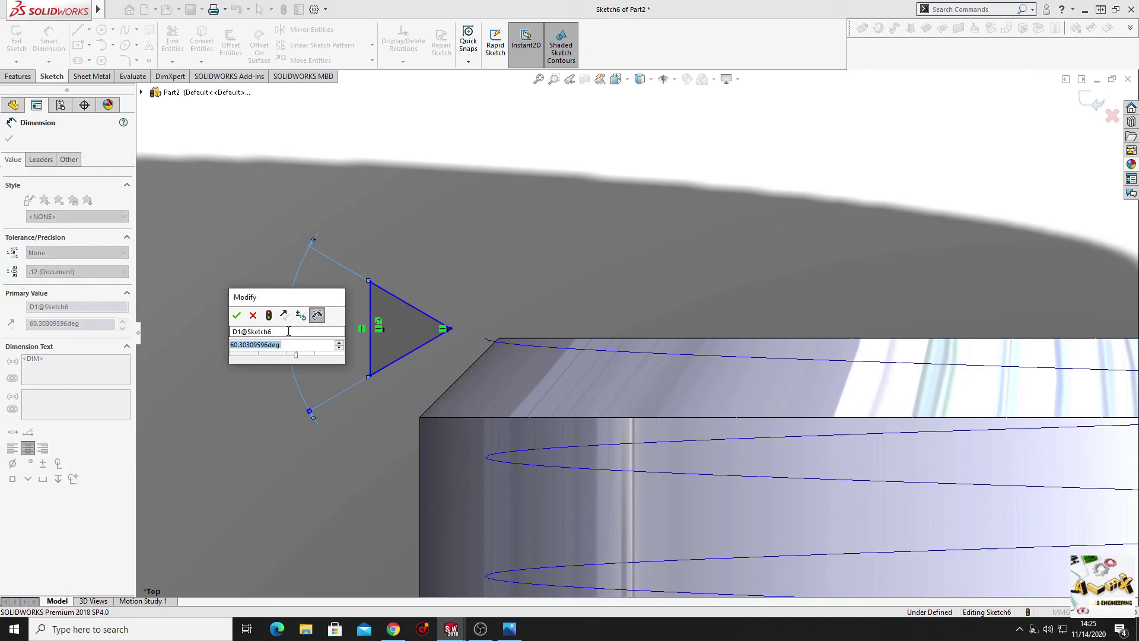
pyautogui.write('60')
pyautogui.press('Return')
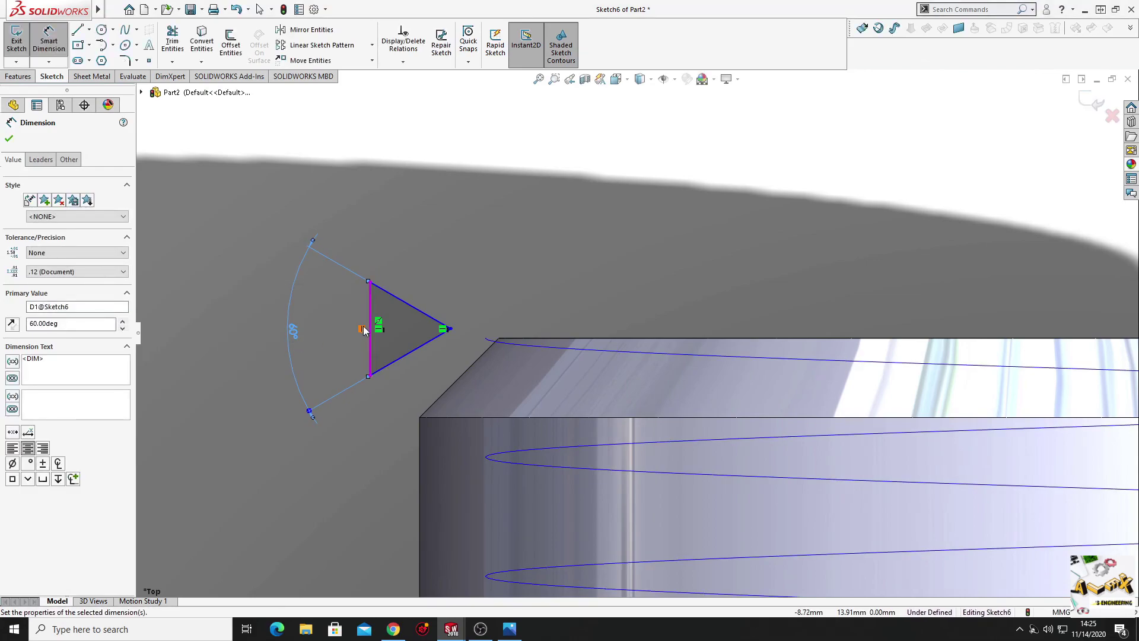
pyautogui.click(367, 330)
pyautogui.click(451, 328)
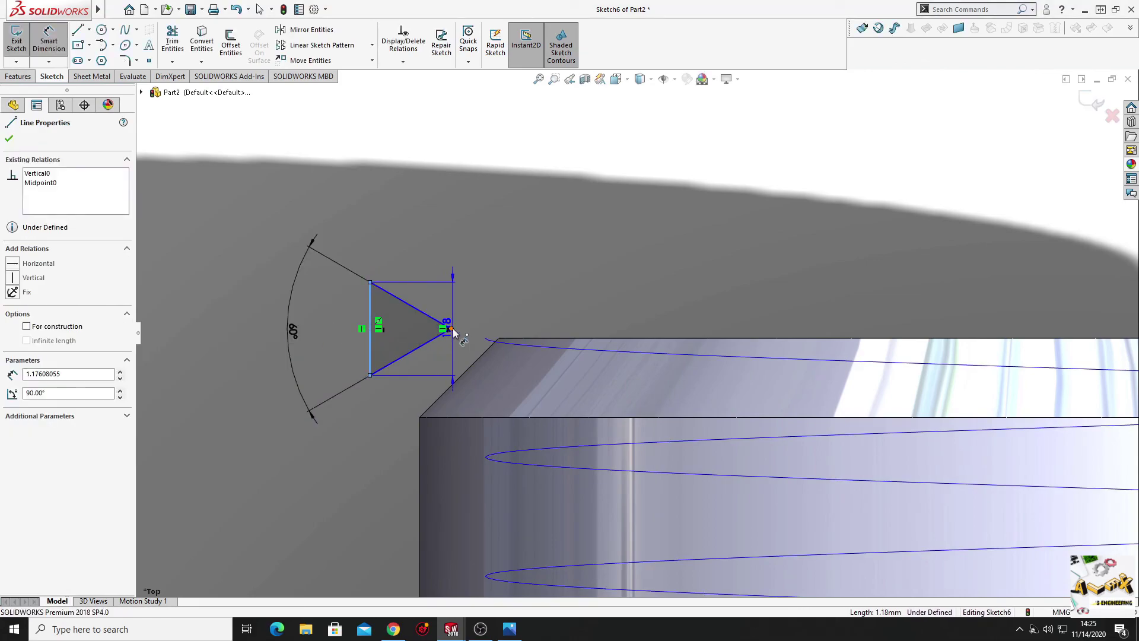
pyautogui.click(402, 258)
pyautogui.write('1.')
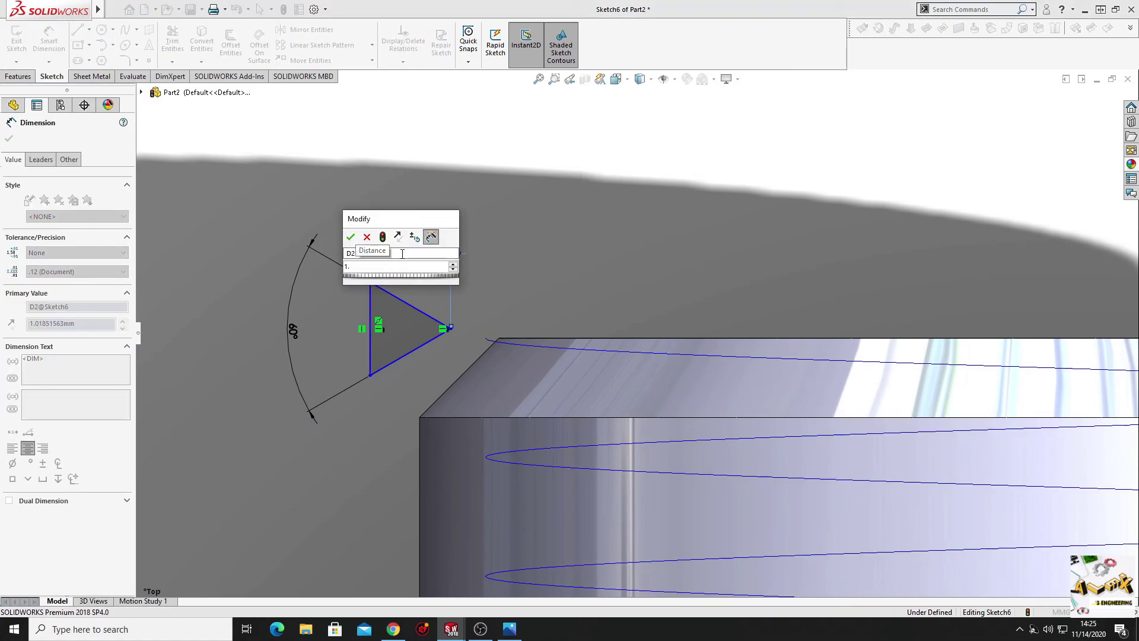
pyautogui.write('30')
pyautogui.press('Return')
pyautogui.rightClick(557, 248)
pyautogui.press('Escape')
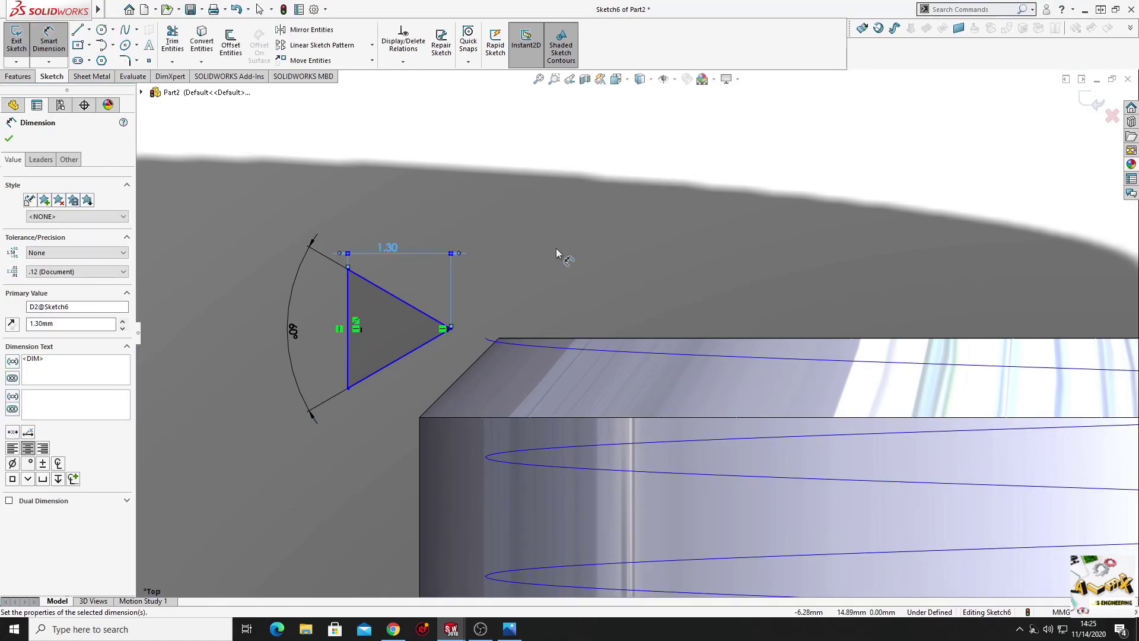
pyautogui.rightClick(556, 248)
pyautogui.press('Escape')
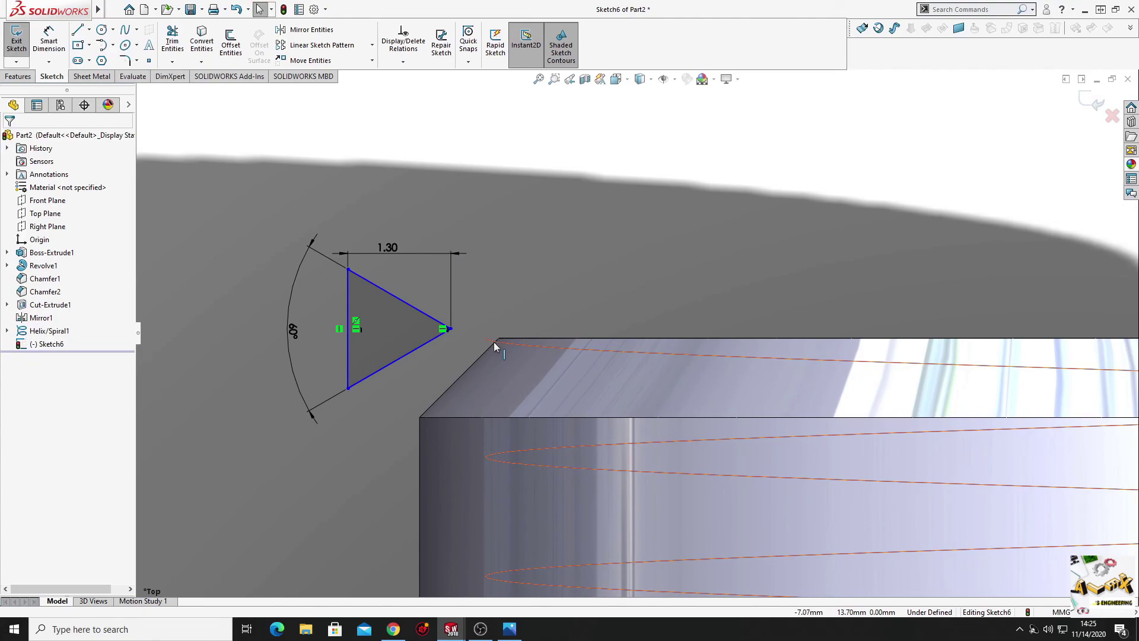
# Step: Pierce the triangle's tip onto the helix, round it with a 0.10 mm fillet, and exit
pyautogui.click(494, 342)
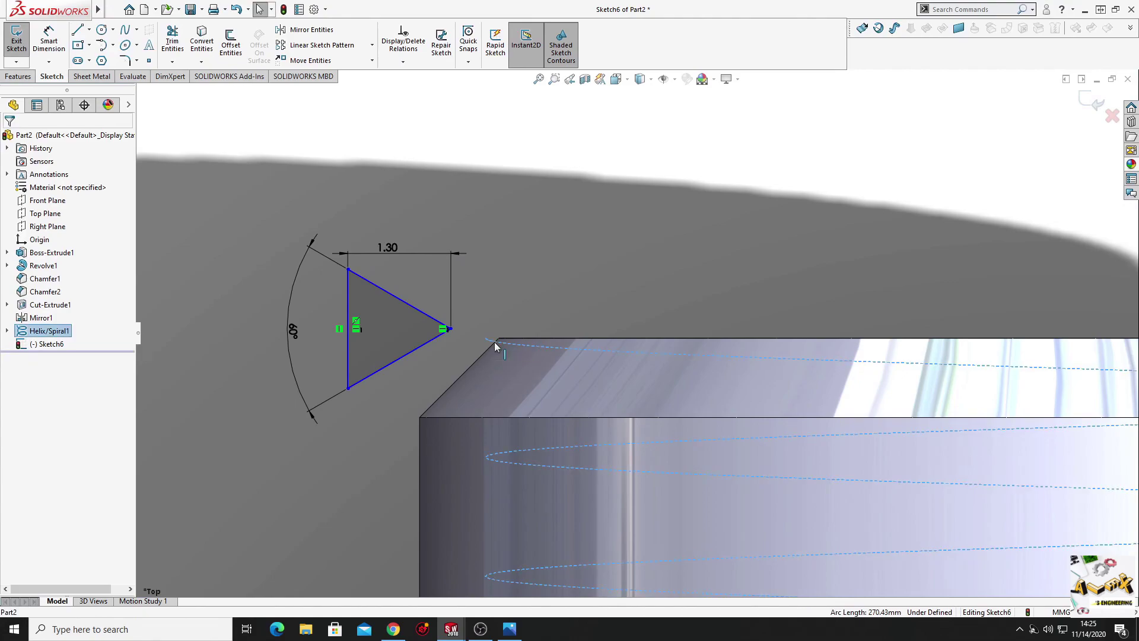
pyautogui.keyDown('ctrl'); pyautogui.click(452, 328); pyautogui.keyUp('ctrl')
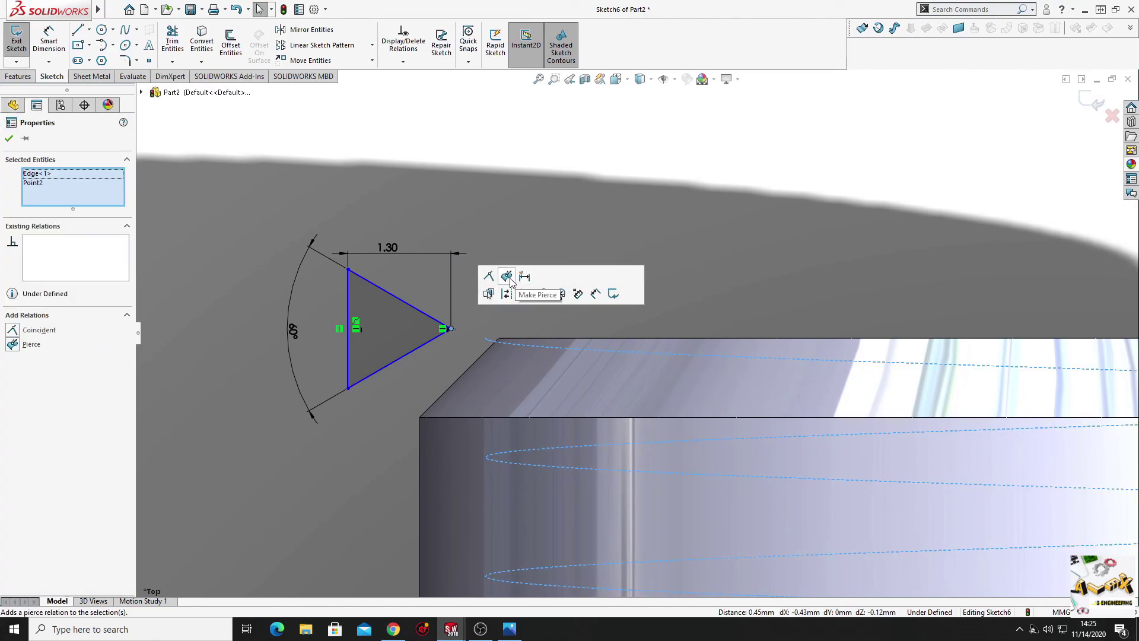
pyautogui.click(508, 277)
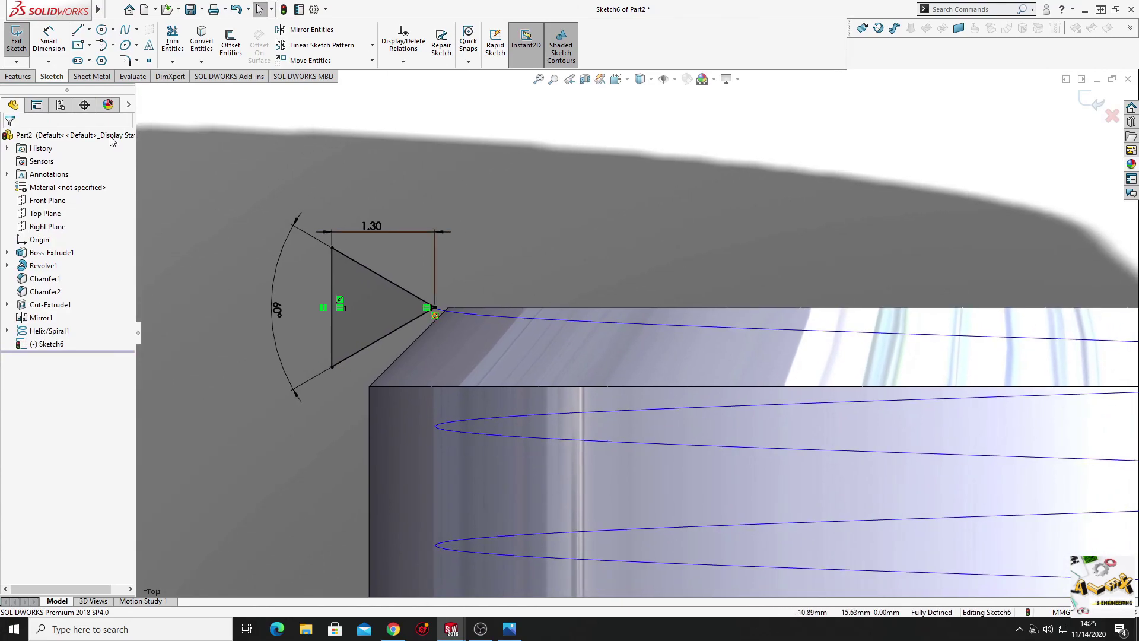
pyautogui.click(124, 61)
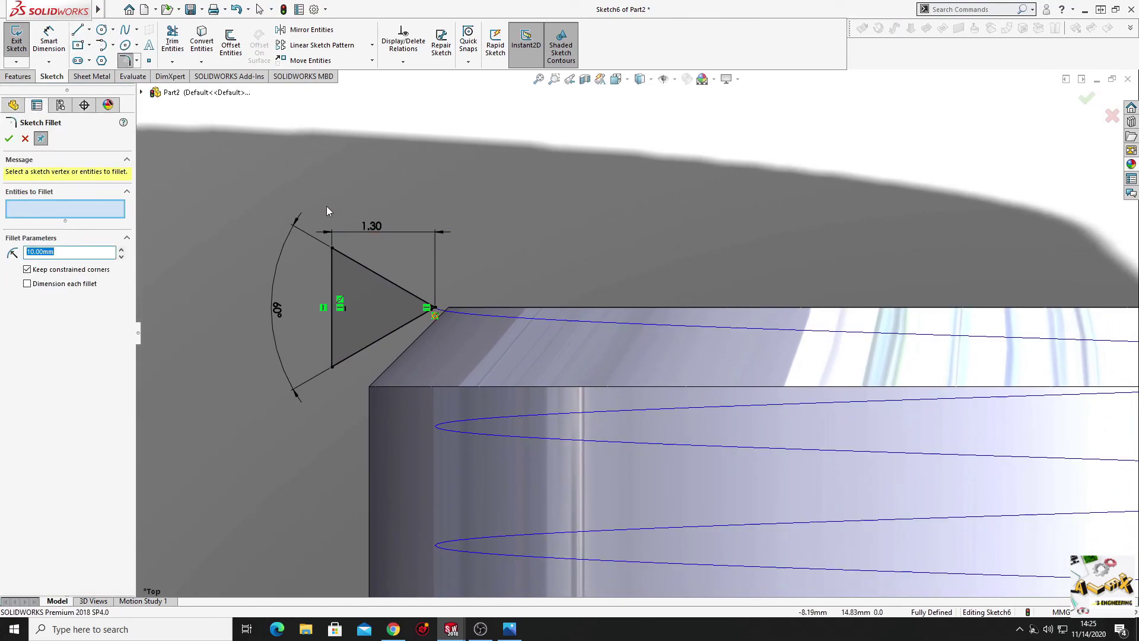
pyautogui.scroll(2, 422, 273)
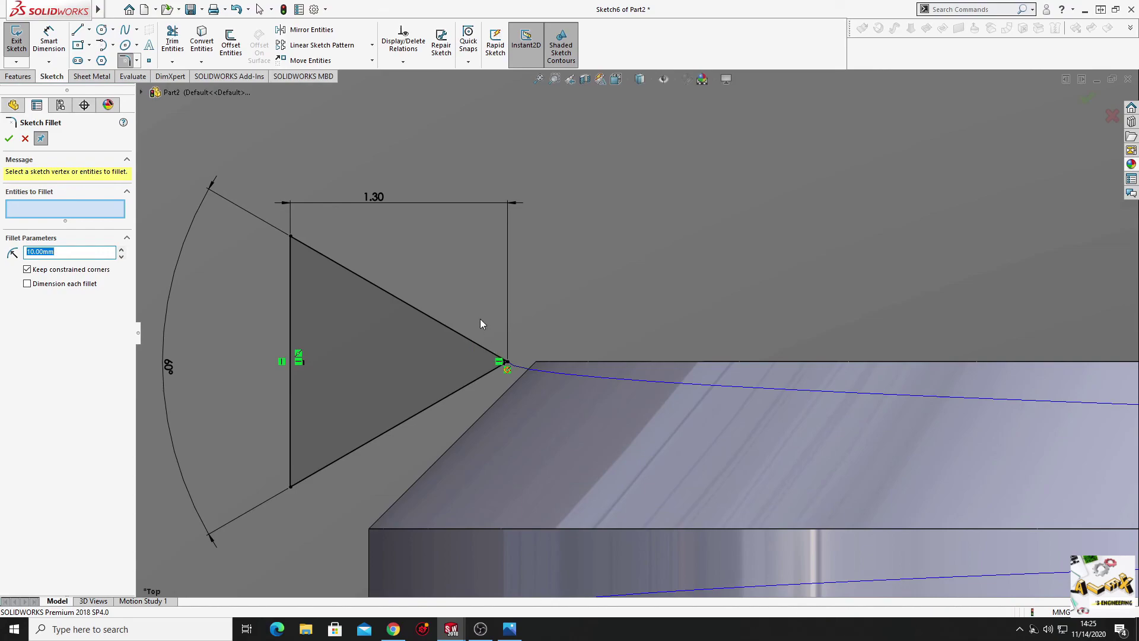
pyautogui.keyDown('ctrl'); pyautogui.moveTo(481, 321); pyautogui.dragTo(437, 254, button='middle'); pyautogui.keyUp('ctrl')
pyautogui.click(459, 285)
pyautogui.write('0.1')
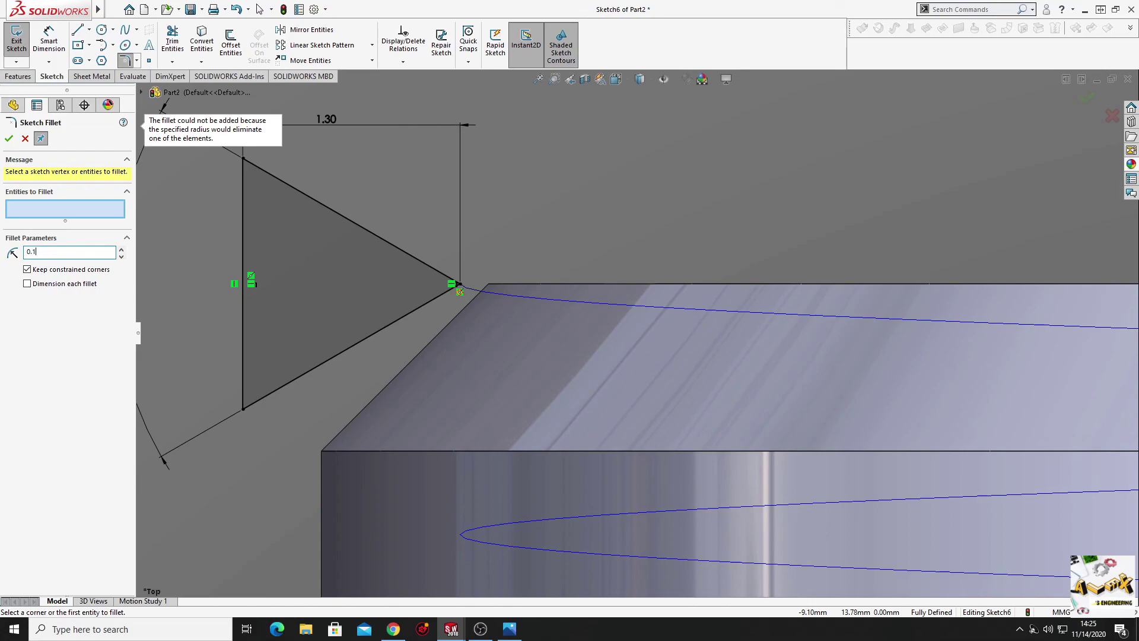
pyautogui.click(75, 252)
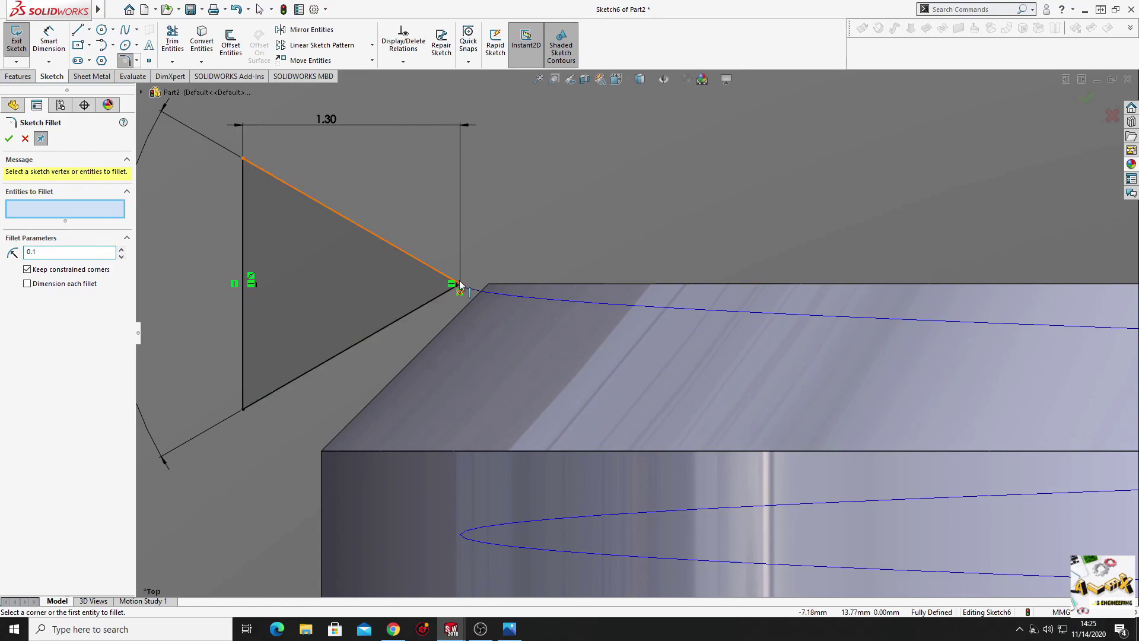
pyautogui.click(457, 286)
pyautogui.click(9, 139)
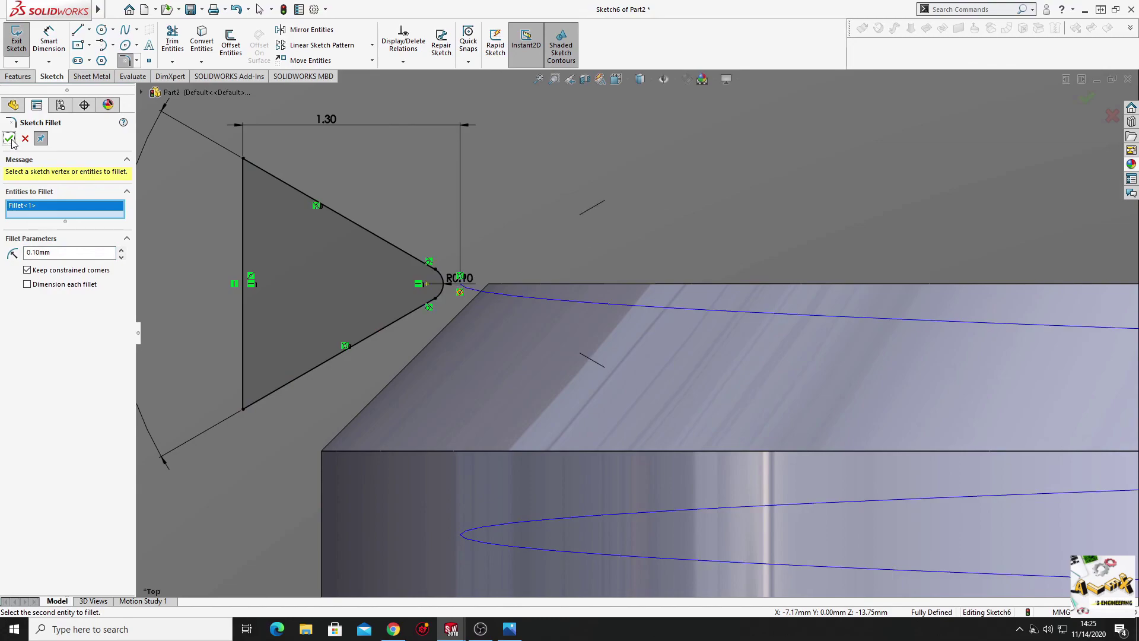
pyautogui.scroll(3, 535, 243)
pyautogui.scroll(3, 341, 240)
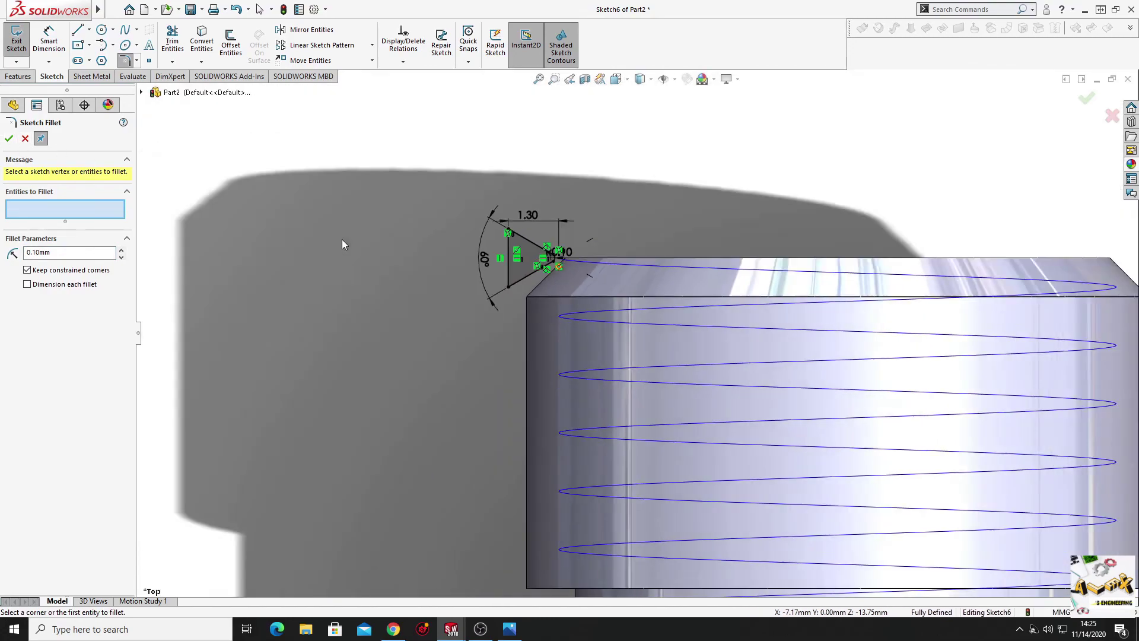
pyautogui.click(17, 41)
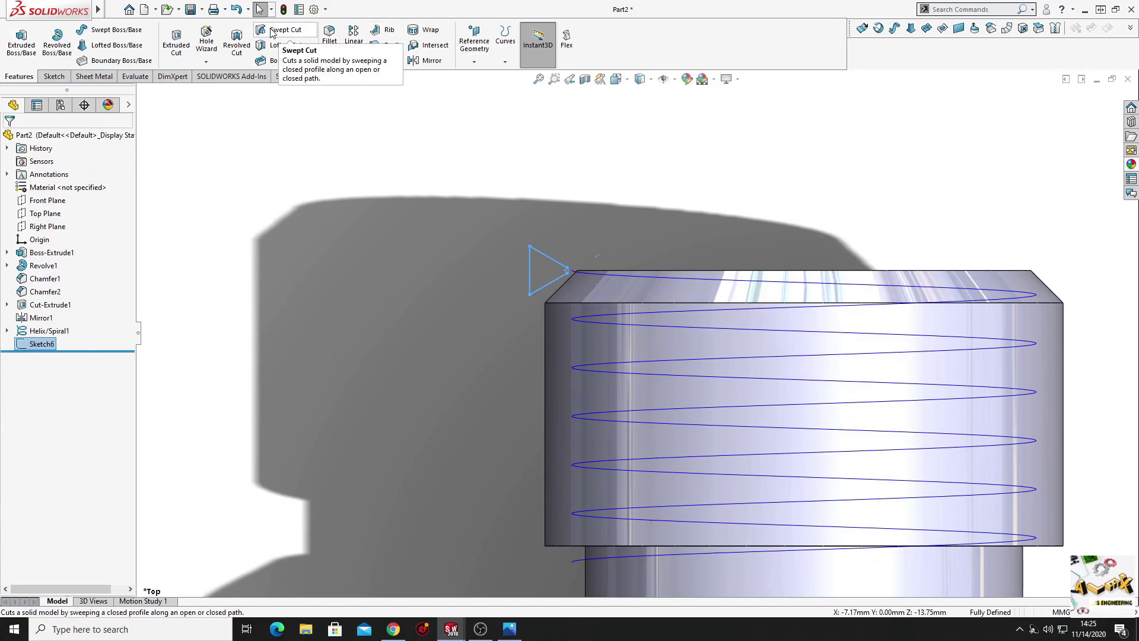
# Step: Swept-cut Sketch6 along Helix/Spiral1 to create the Cut-Sweep1 threads
pyautogui.click(276, 33)
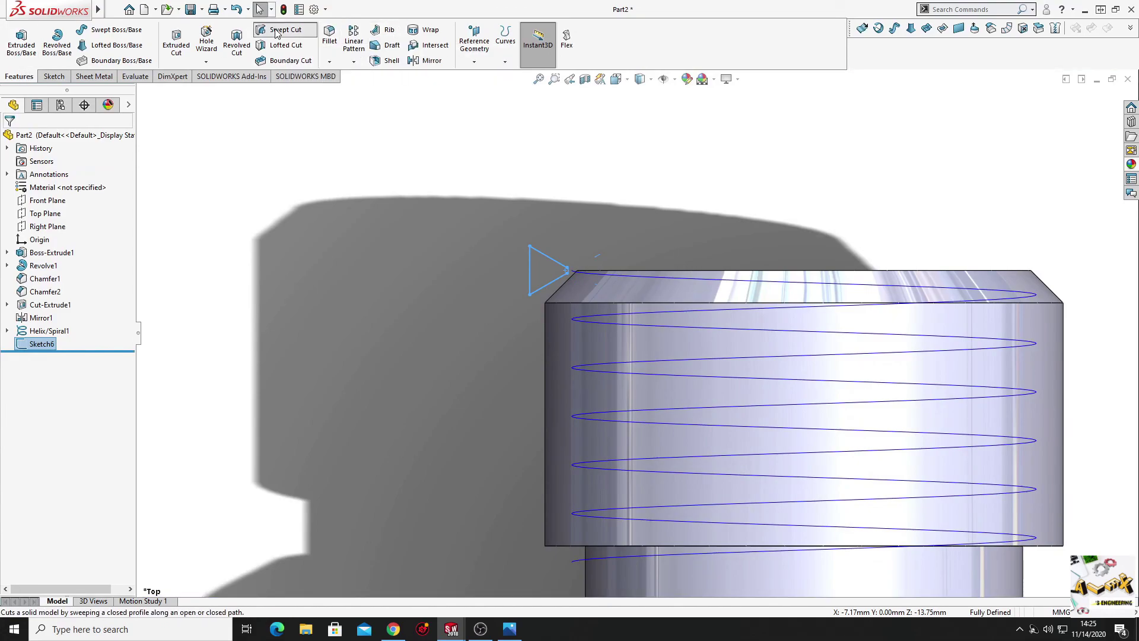
pyautogui.keyDown('ctrl'); pyautogui.moveTo(499, 207); pyautogui.dragTo(387, 192, button='middle'); pyautogui.keyUp('ctrl')
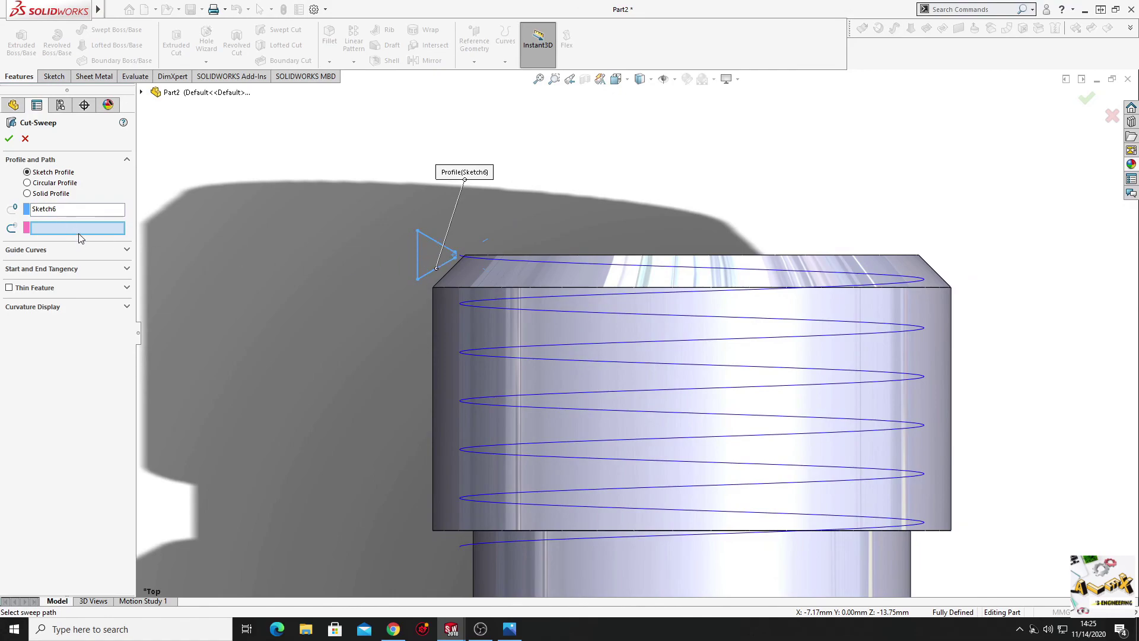
pyautogui.click(539, 261)
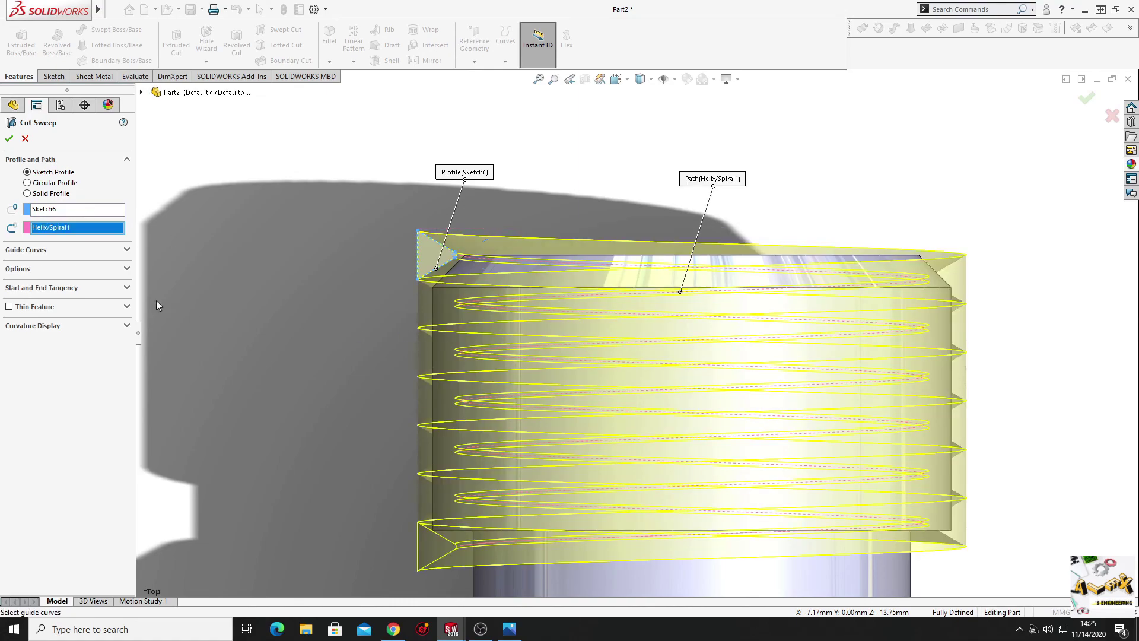
pyautogui.click(9, 138)
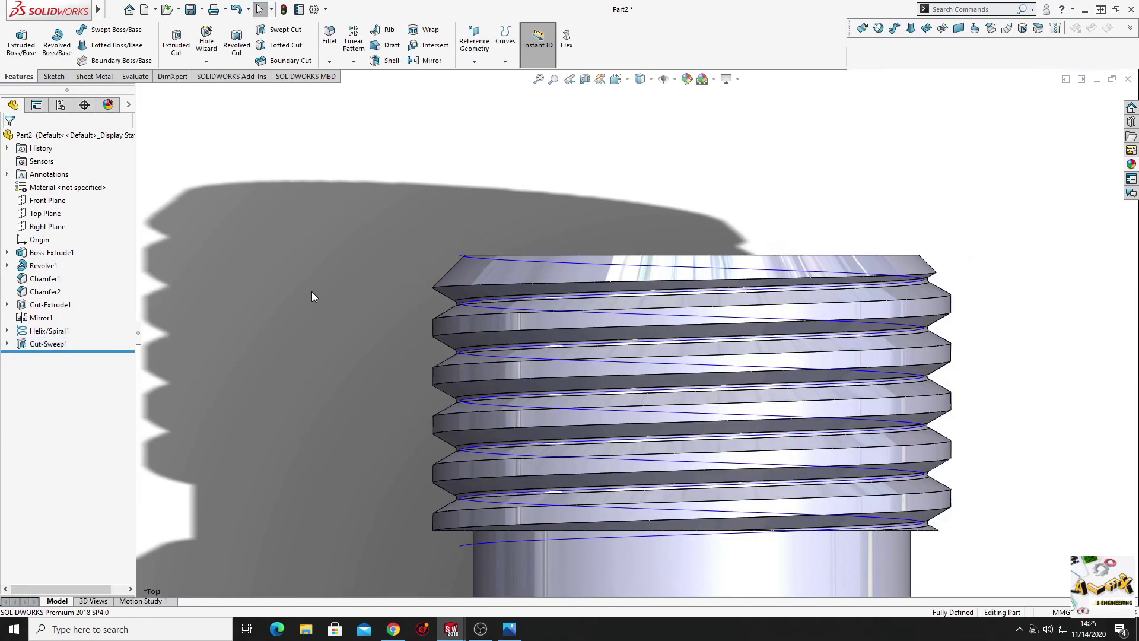
pyautogui.moveTo(311, 290)
pyautogui.mouseDown(button='middle')
pyautogui.moveTo(443, 337)
pyautogui.moveTo(465, 282)
pyautogui.moveTo(498, 315)
pyautogui.moveTo(381, 358)
pyautogui.moveTo(419, 372)
pyautogui.moveTo(436, 427)
pyautogui.mouseUp(button='middle')
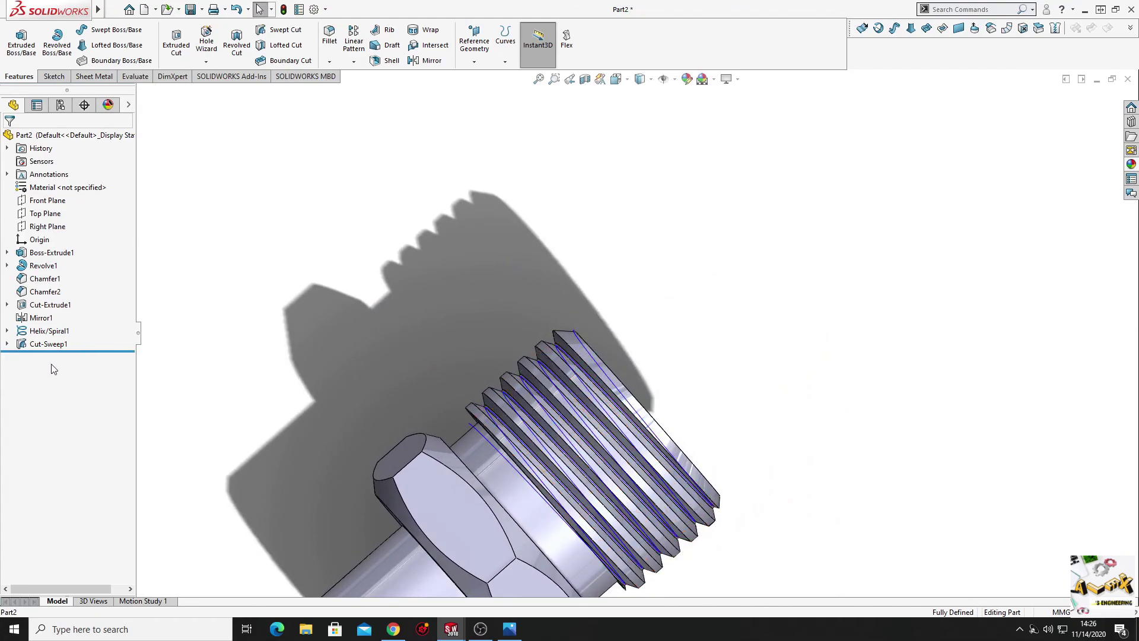
# Step: Hide Helix/Spiral1 and select the fitting's opposite ring-shaped end face for sketching
pyautogui.rightClick(46, 337)
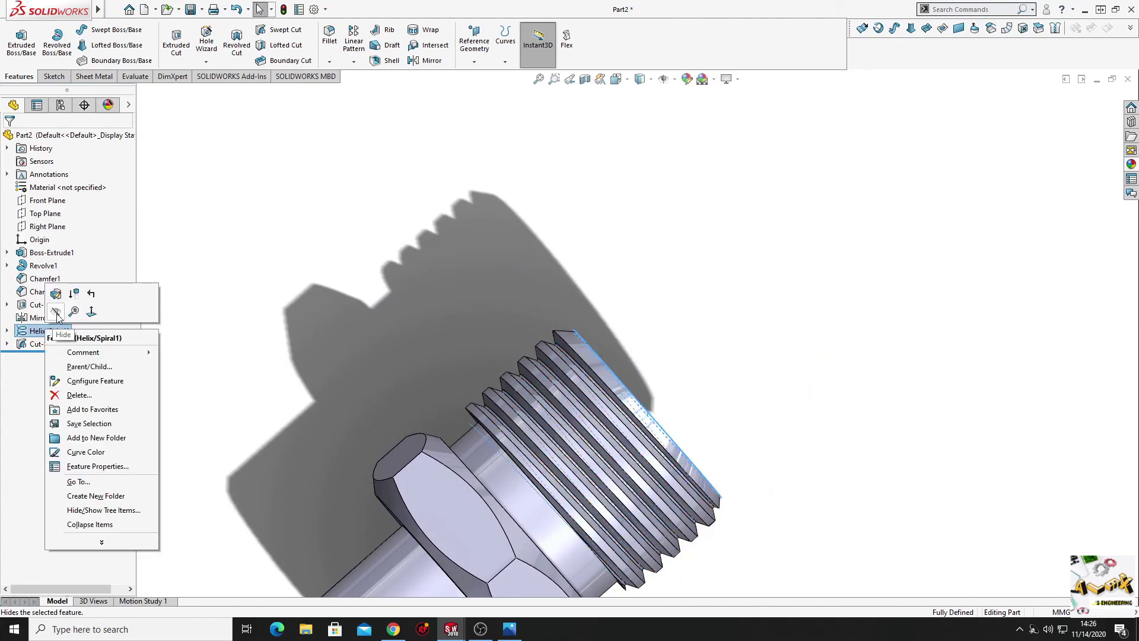
pyautogui.click(56, 312)
pyautogui.moveTo(315, 351)
pyautogui.mouseDown(button='middle')
pyautogui.moveTo(368, 254)
pyautogui.moveTo(376, 374)
pyautogui.moveTo(336, 196)
pyautogui.moveTo(236, 273)
pyautogui.moveTo(491, 352)
pyautogui.mouseUp(button='middle')
pyautogui.moveTo(490, 394); pyautogui.dragTo(445, 393, button='middle')
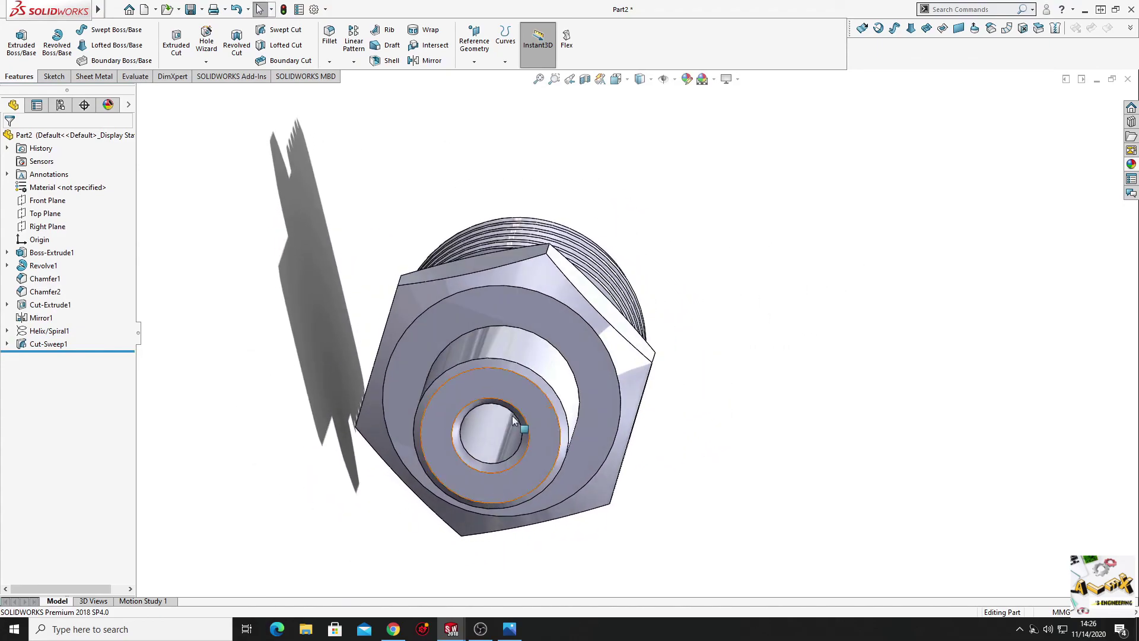
pyautogui.click(490, 371)
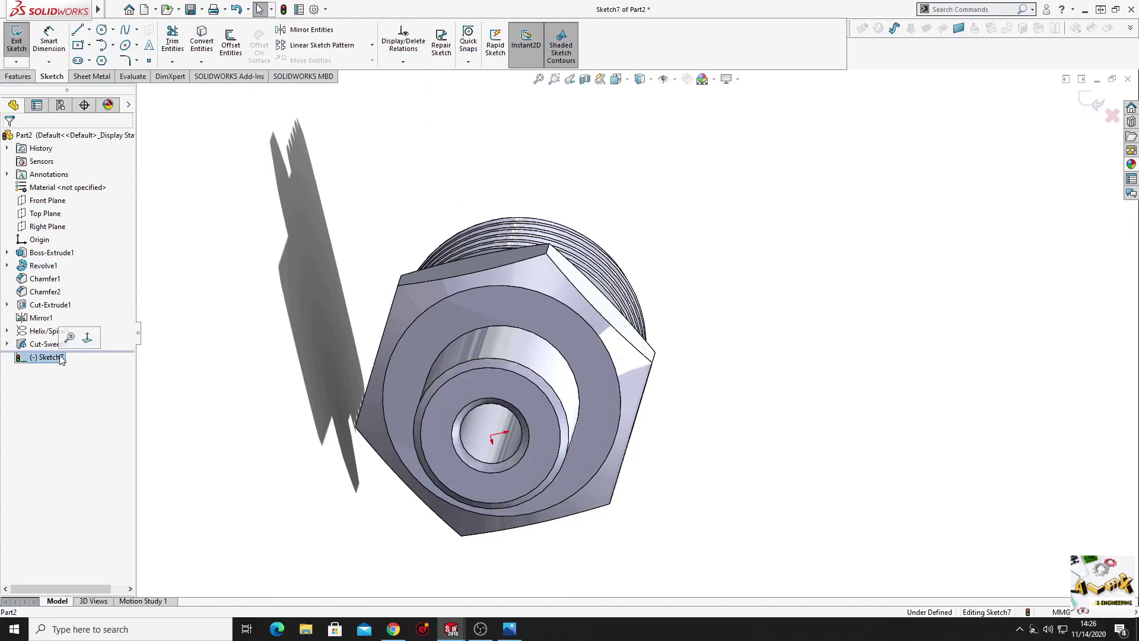
pyautogui.keyDown('ctrl'); pyautogui.moveTo(676, 337); pyautogui.dragTo(423, 394, button='middle'); pyautogui.keyUp('ctrl')
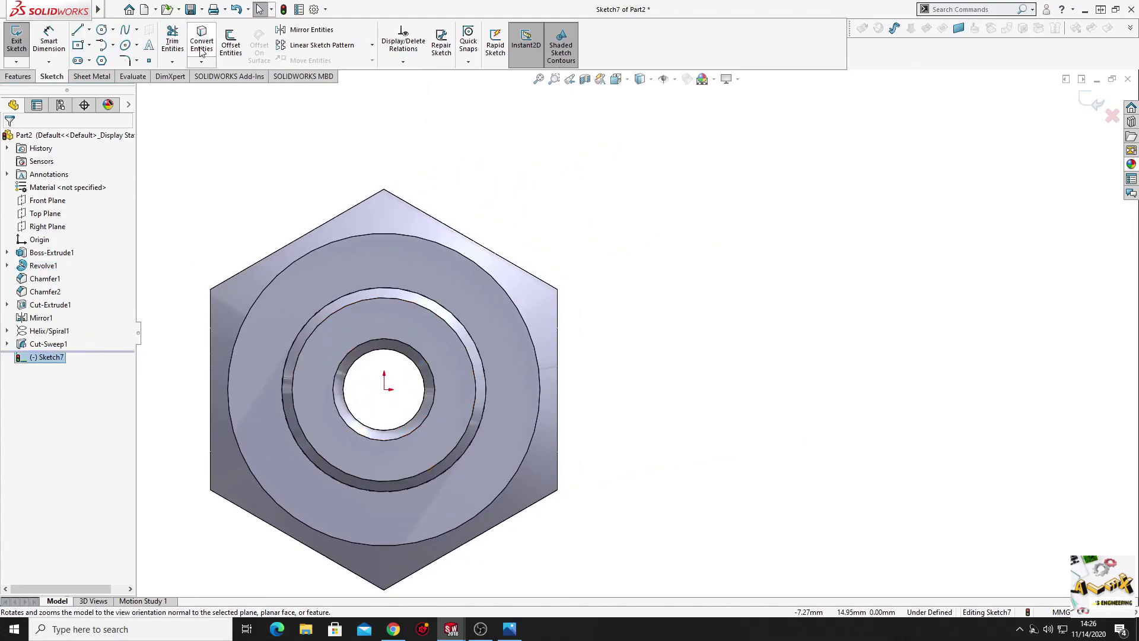
# Step: Draw a circle centred on the origin and dimension its diameter to 9.19 mm
pyautogui.click(102, 29)
pyautogui.click(384, 389)
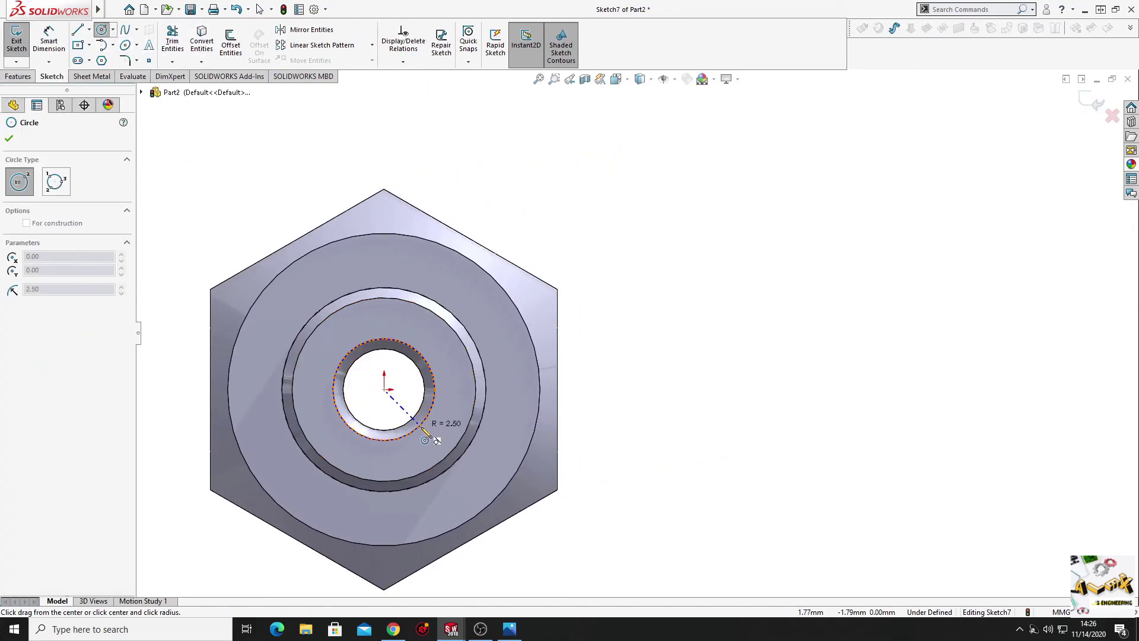
pyautogui.click(435, 440)
pyautogui.rightClick(622, 367)
pyautogui.click(651, 372)
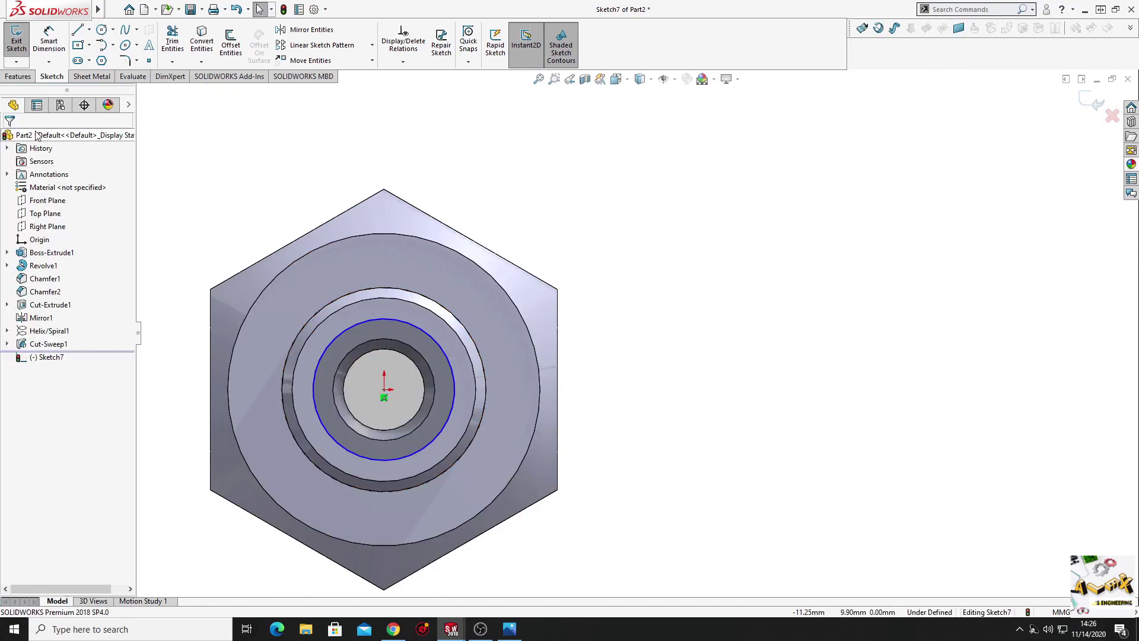
pyautogui.click(52, 33)
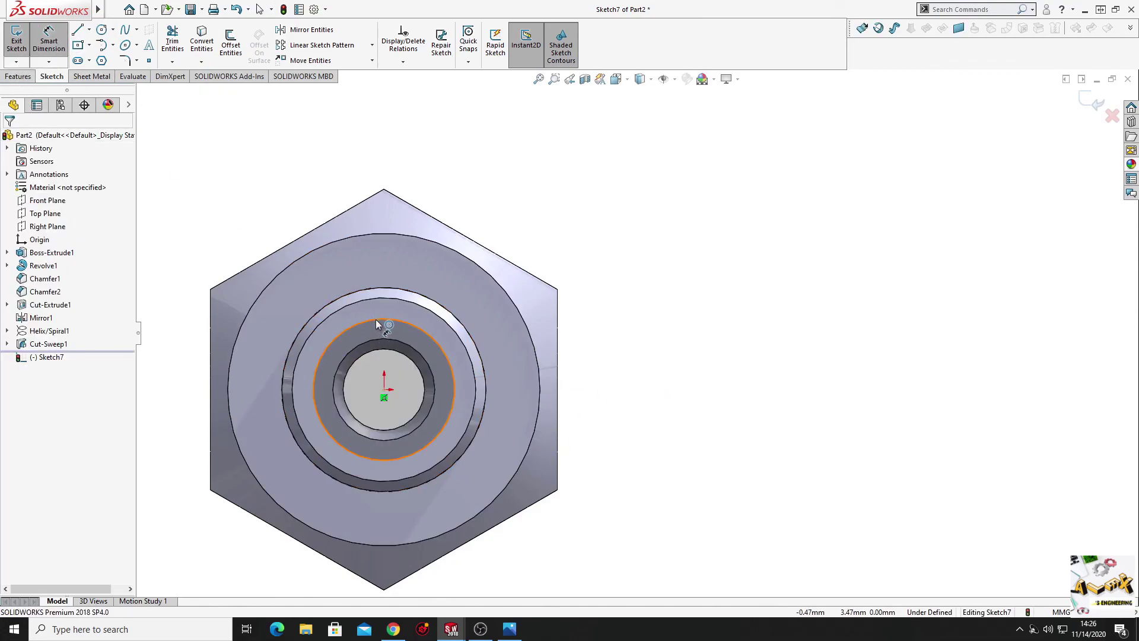
pyautogui.click(376, 319)
pyautogui.click(654, 373)
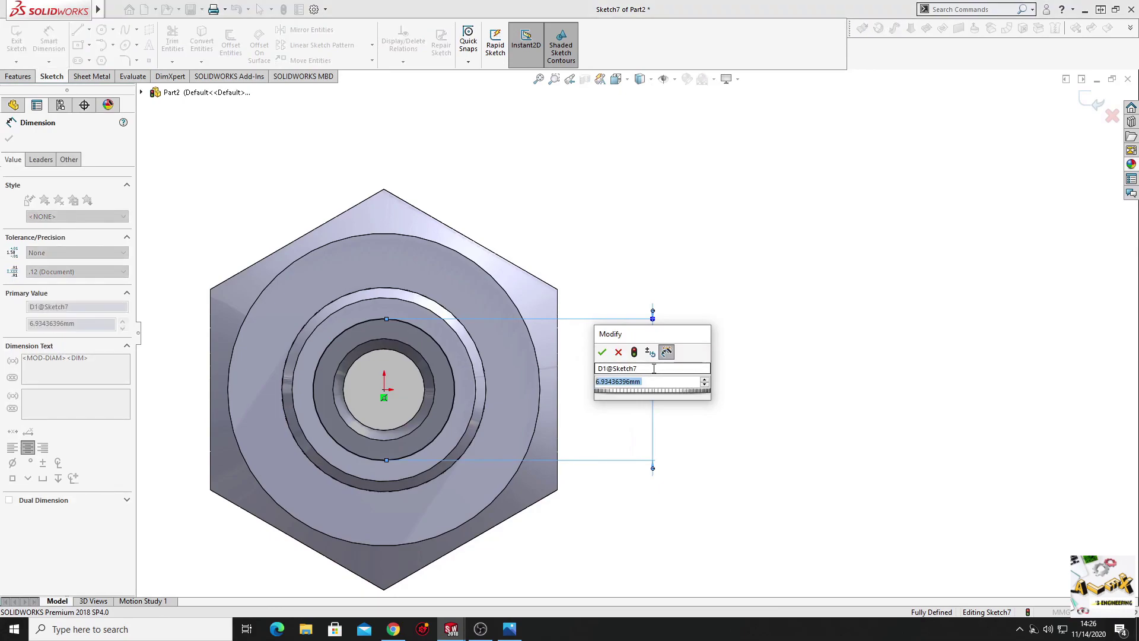
pyautogui.write('9.19')
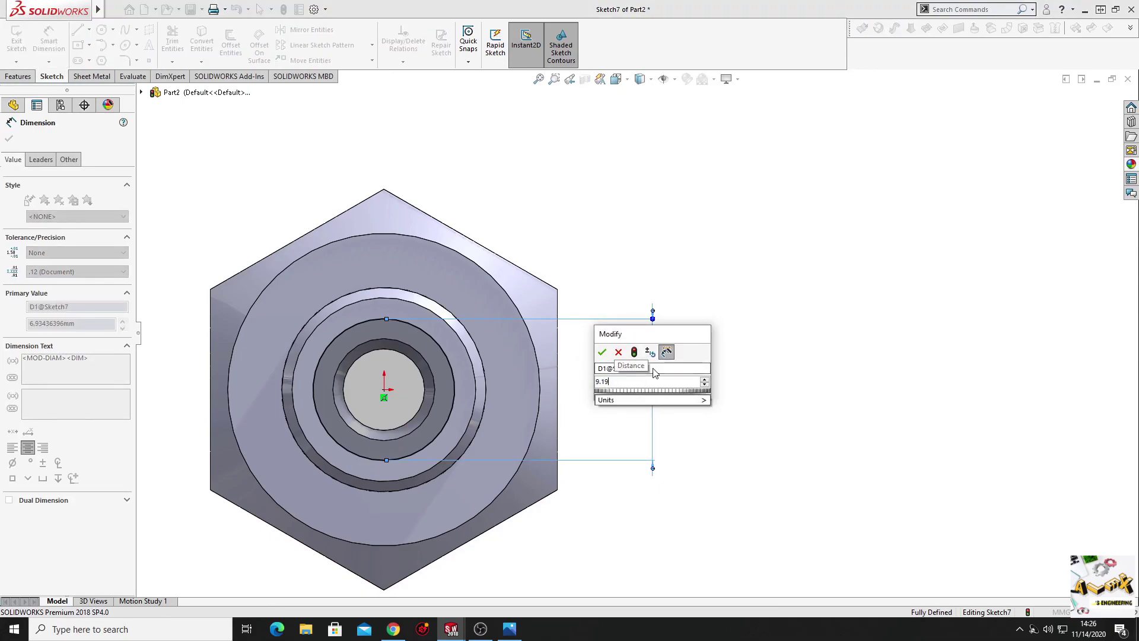
pyautogui.press('Return')
pyautogui.rightClick(597, 239)
pyautogui.click(620, 249)
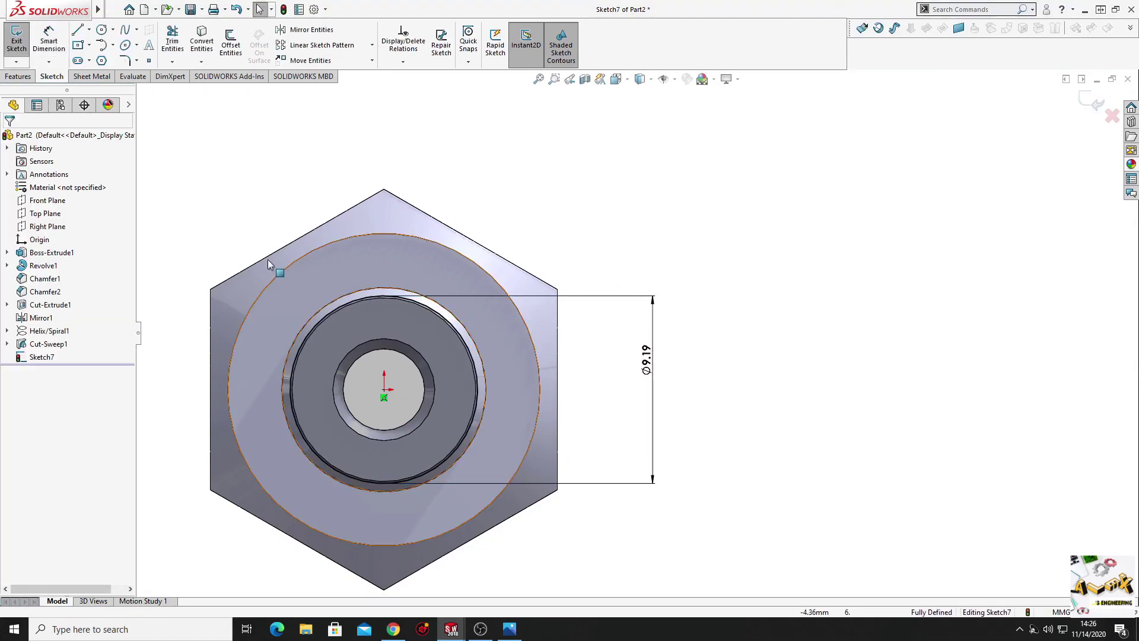
# Step: Build Helix/Spiral2 on the Ø9.19 circle with 7.88 mm height and 0.75 mm pitch
pyautogui.click(505, 62)
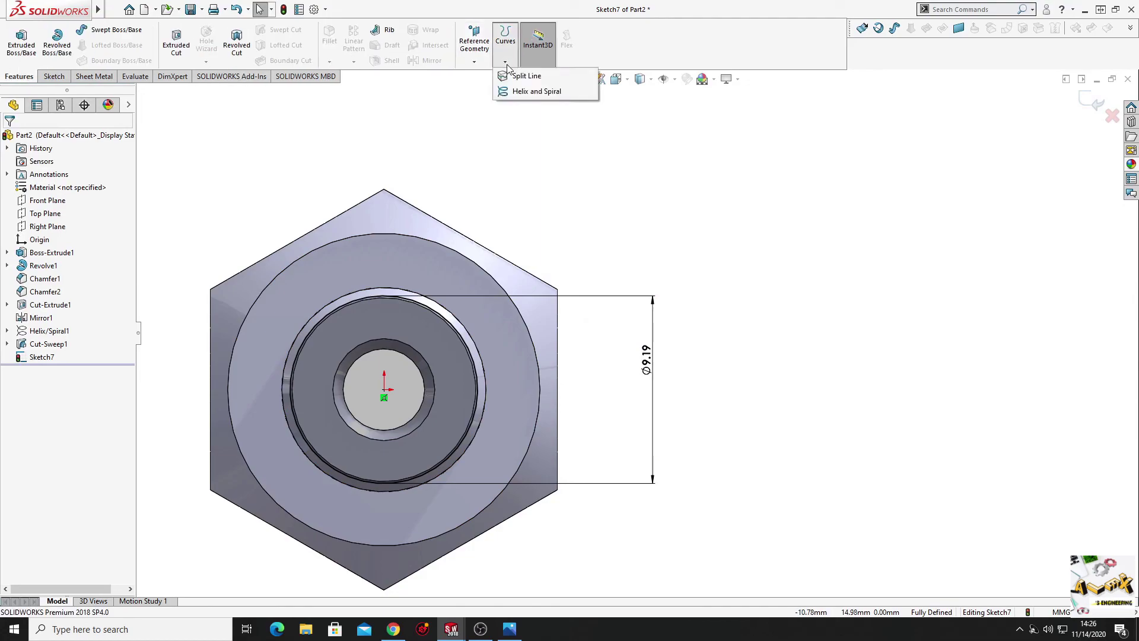
pyautogui.click(517, 92)
pyautogui.moveTo(193, 254)
pyautogui.mouseDown(button='middle')
pyautogui.moveTo(397, 383)
pyautogui.moveTo(386, 295)
pyautogui.mouseUp(button='middle')
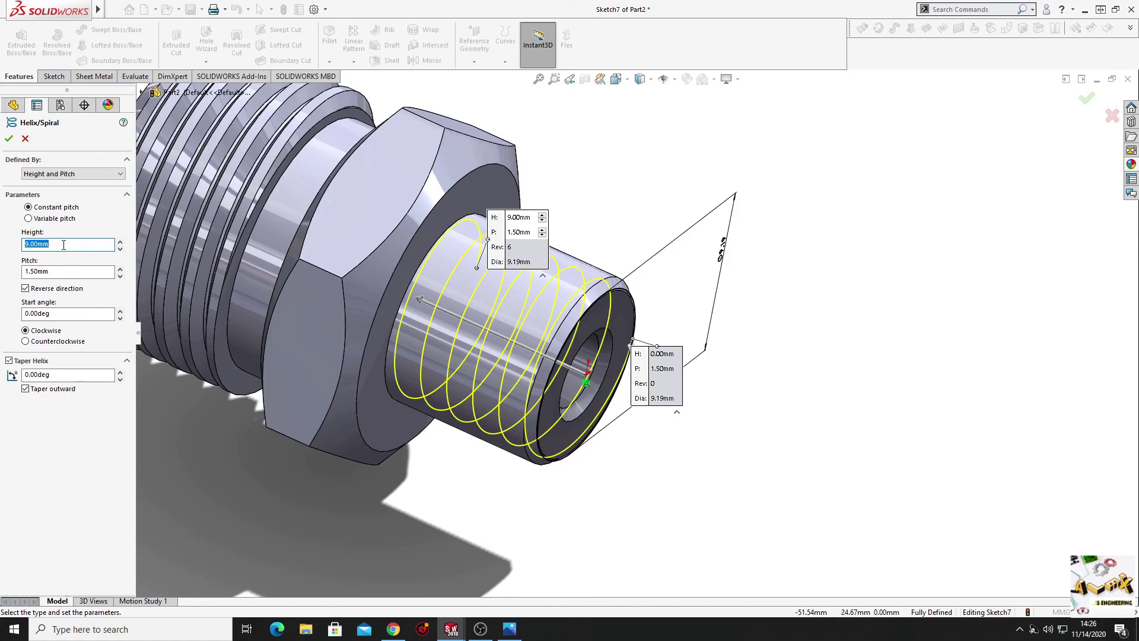
pyautogui.press('Return')
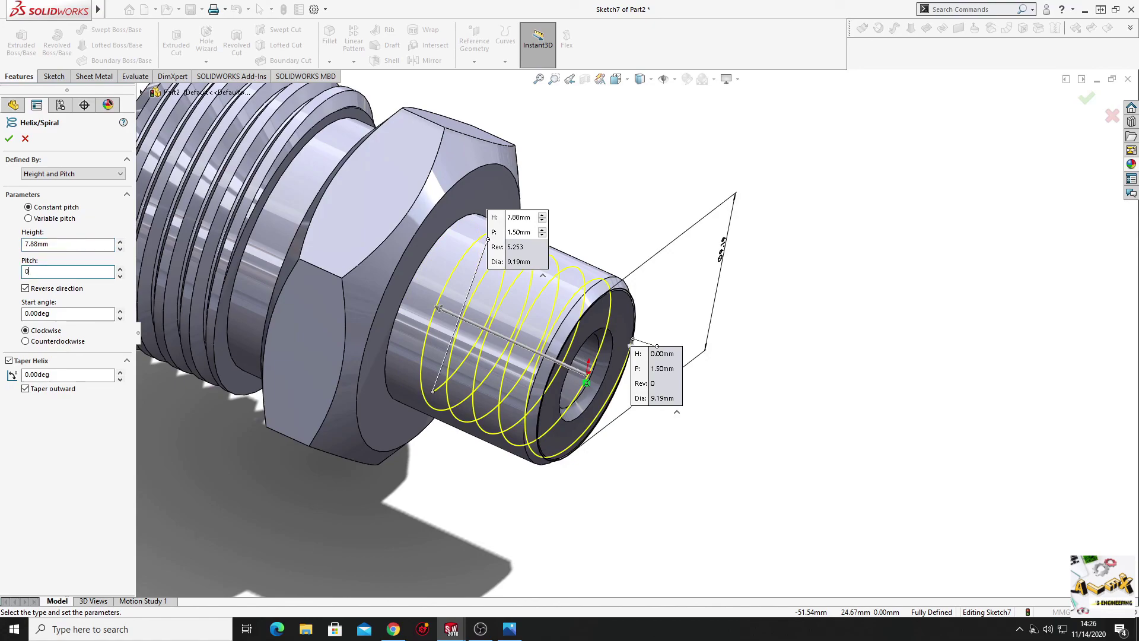
pyautogui.write('.75')
pyautogui.press('Return')
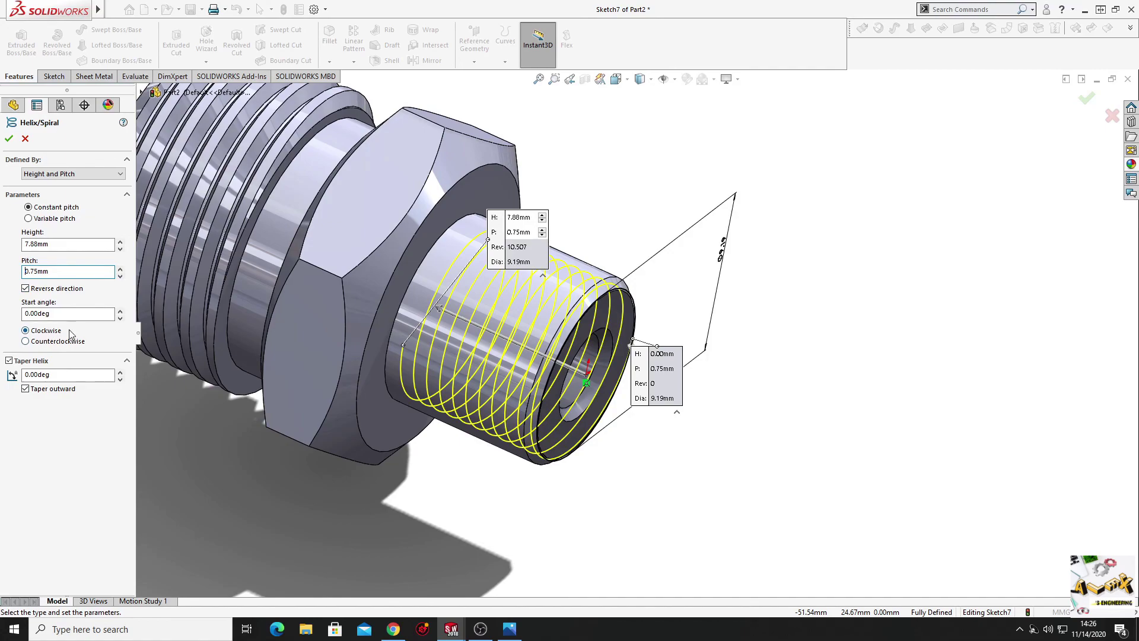
pyautogui.press('Return')
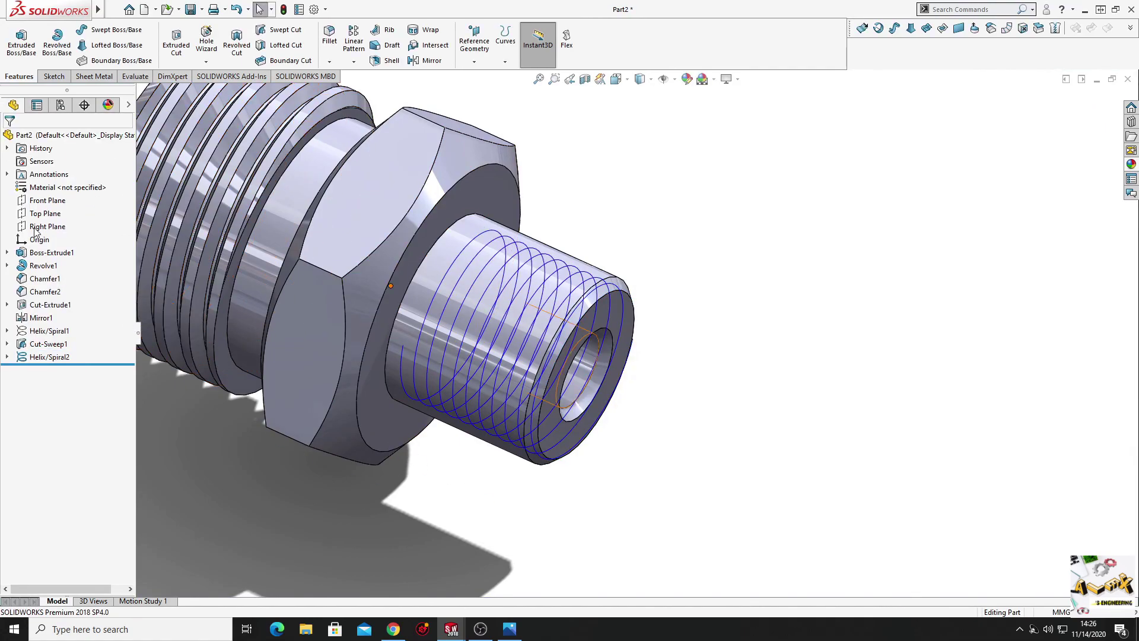
# Step: Start a new Top Plane sketch viewed normal to the small end's shaft
pyautogui.click(45, 214)
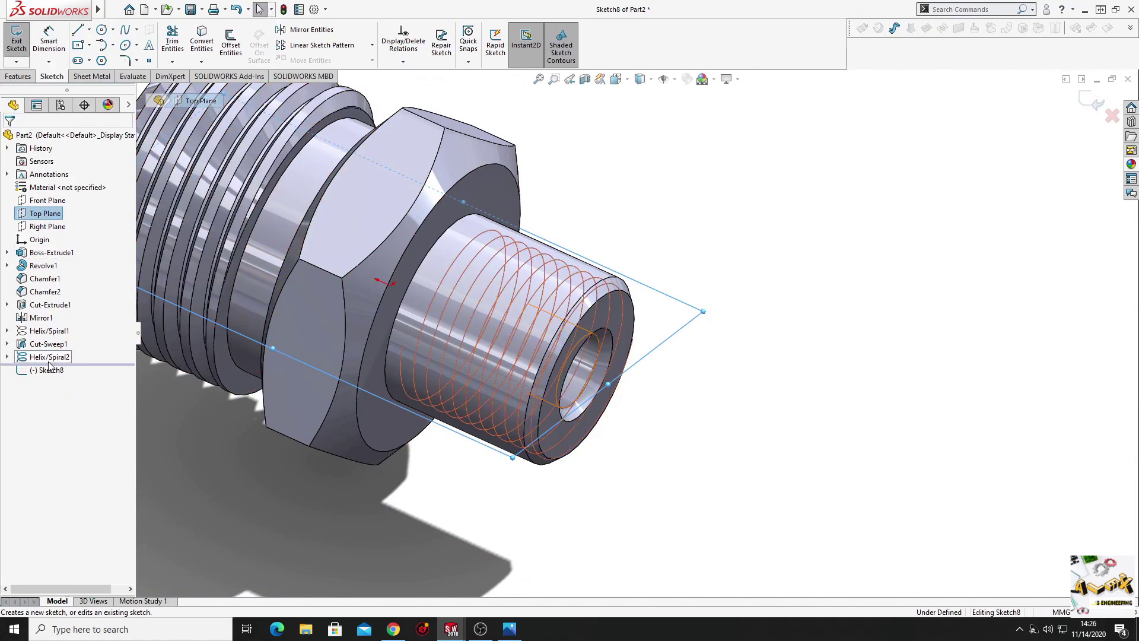
pyautogui.click(50, 369)
pyautogui.click(81, 357)
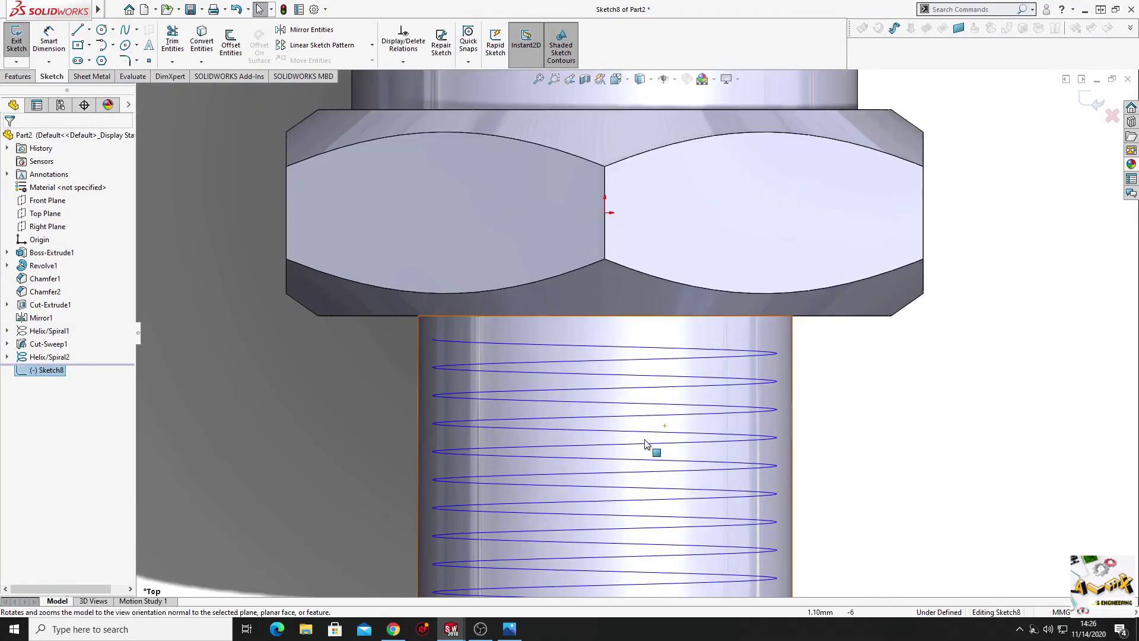
pyautogui.keyDown('ctrl'); pyautogui.moveTo(691, 478); pyautogui.dragTo(411, 208, button='middle'); pyautogui.keyUp('ctrl')
pyautogui.keyDown('ctrl'); pyautogui.moveTo(585, 387); pyautogui.dragTo(551, 344, button='middle'); pyautogui.keyUp('ctrl')
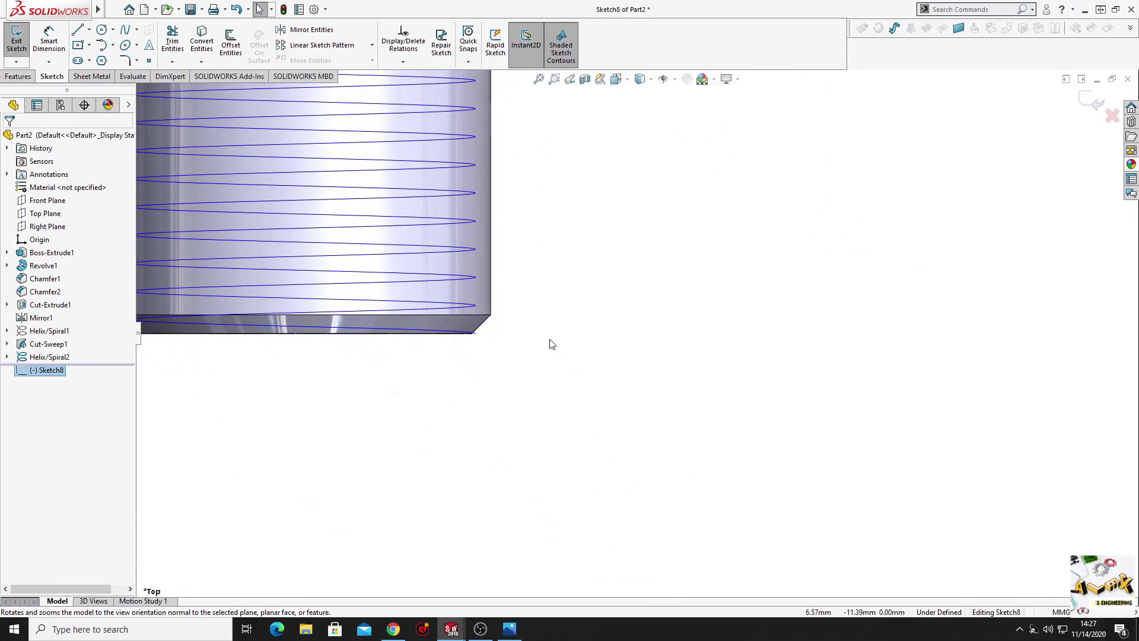
pyautogui.scroll(-2, 552, 344)
pyautogui.scroll(-1, 542, 333)
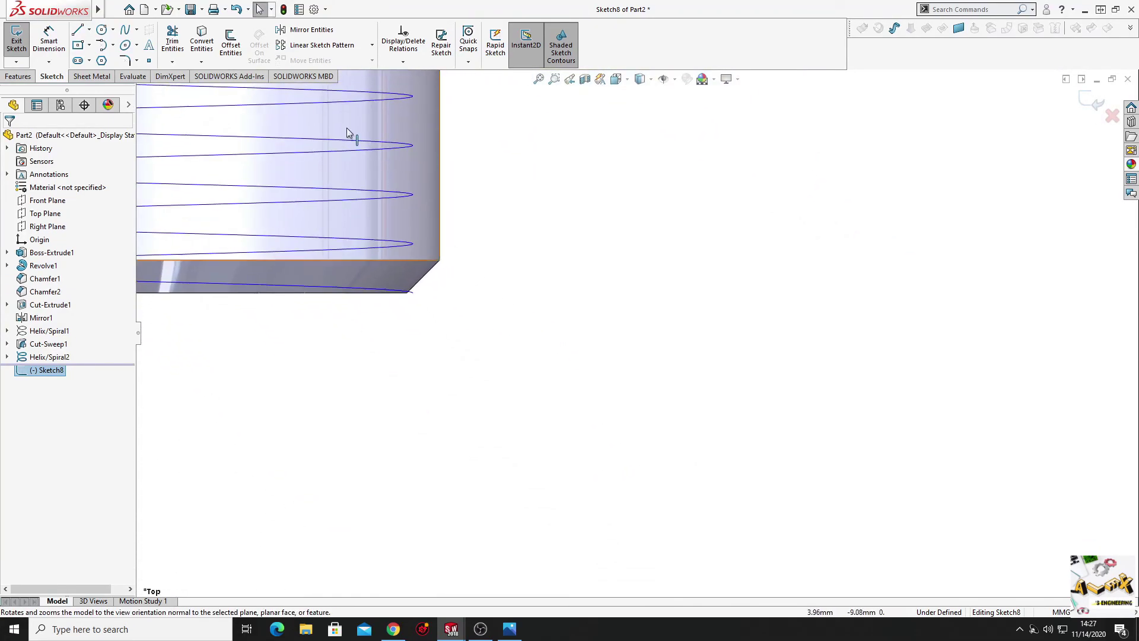
# Step: Draw a triangle beside the shaft end with its tip horizontal to the vertical side's midpoint
pyautogui.click(80, 34)
pyautogui.moveTo(507, 285); pyautogui.dragTo(448, 287)
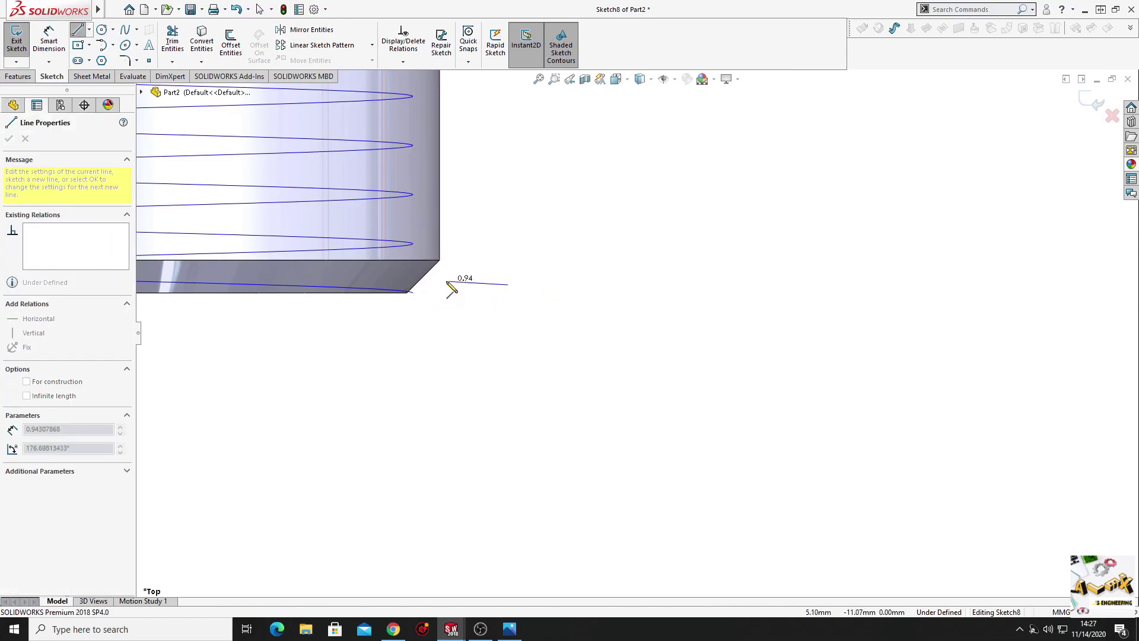
pyautogui.click(451, 303)
pyautogui.click(508, 347)
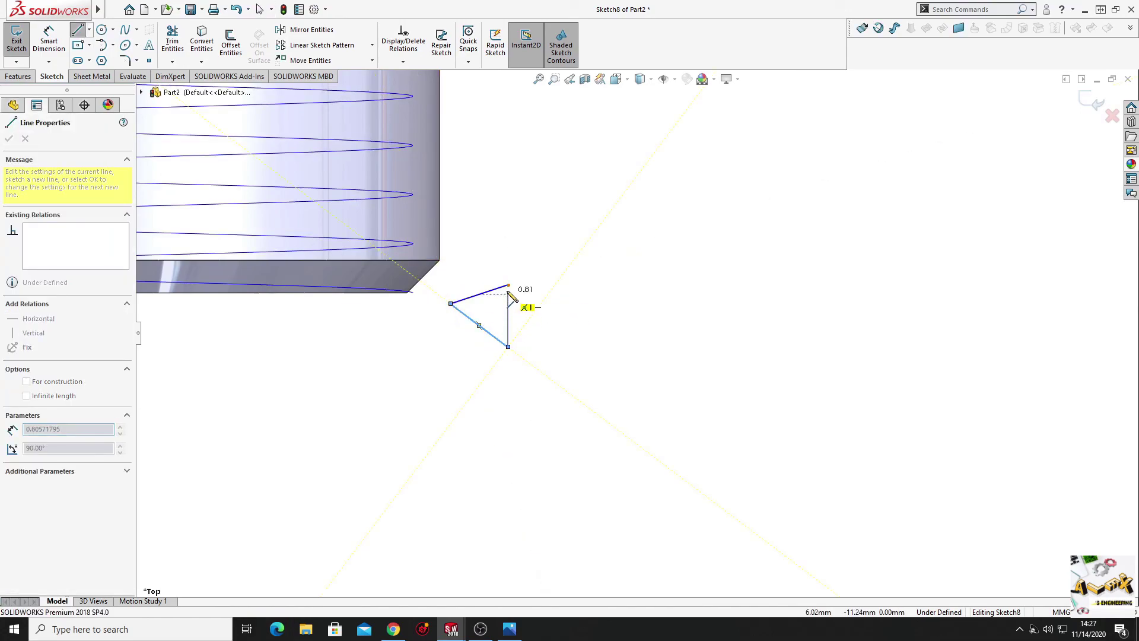
pyautogui.click(509, 286)
pyautogui.press('Escape')
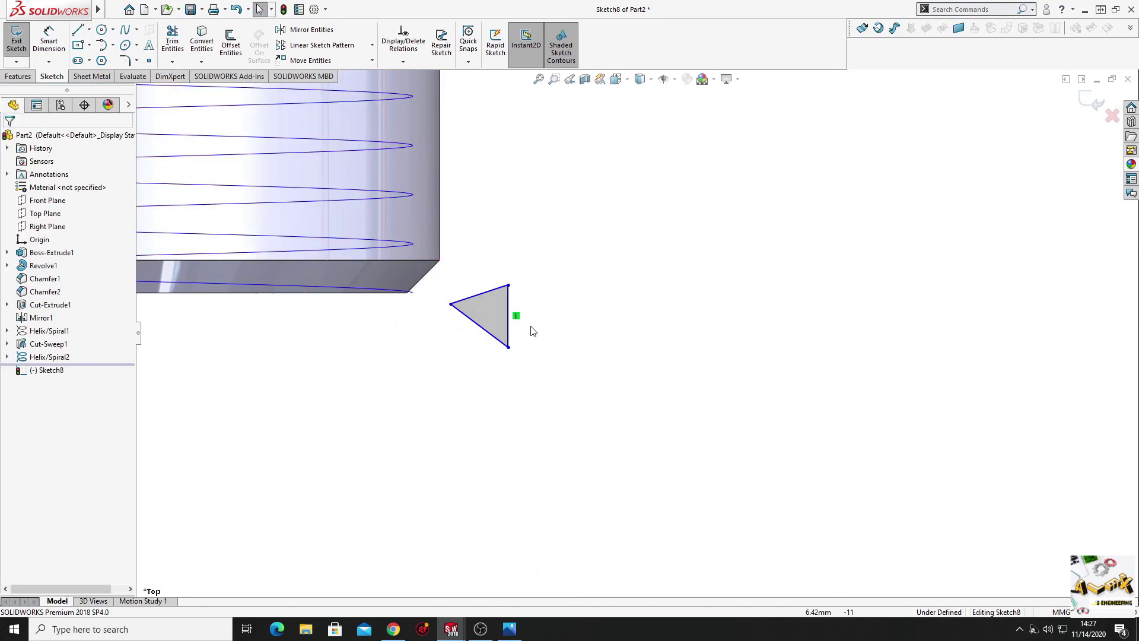
pyautogui.click(451, 304)
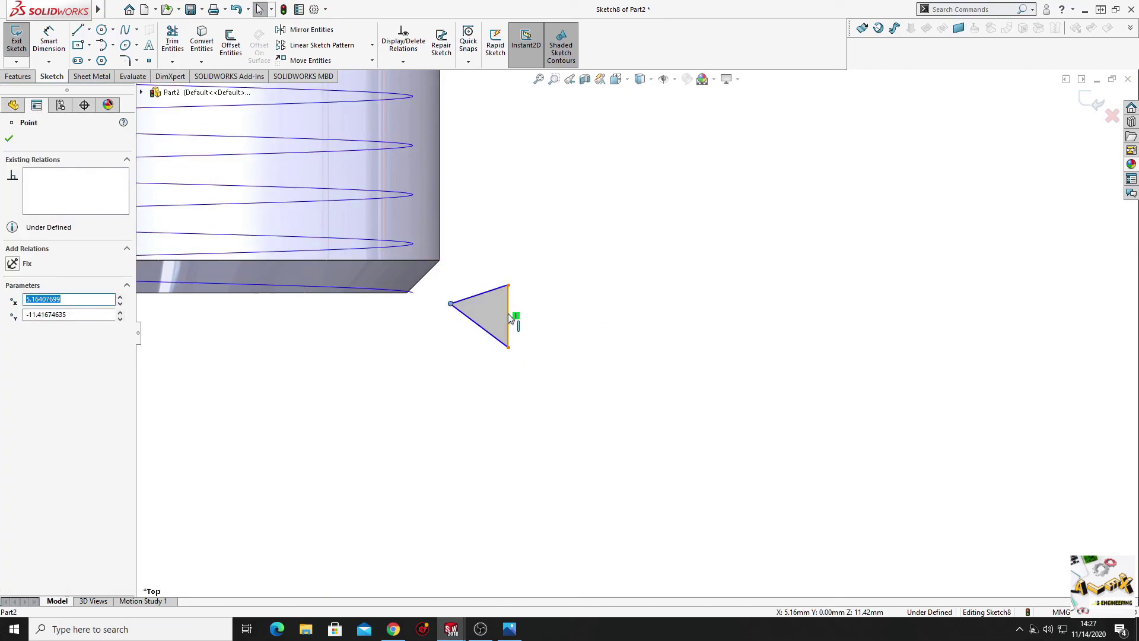
pyautogui.keyDown('ctrl'); pyautogui.click(508, 315); pyautogui.keyUp('ctrl')
pyautogui.click(542, 265)
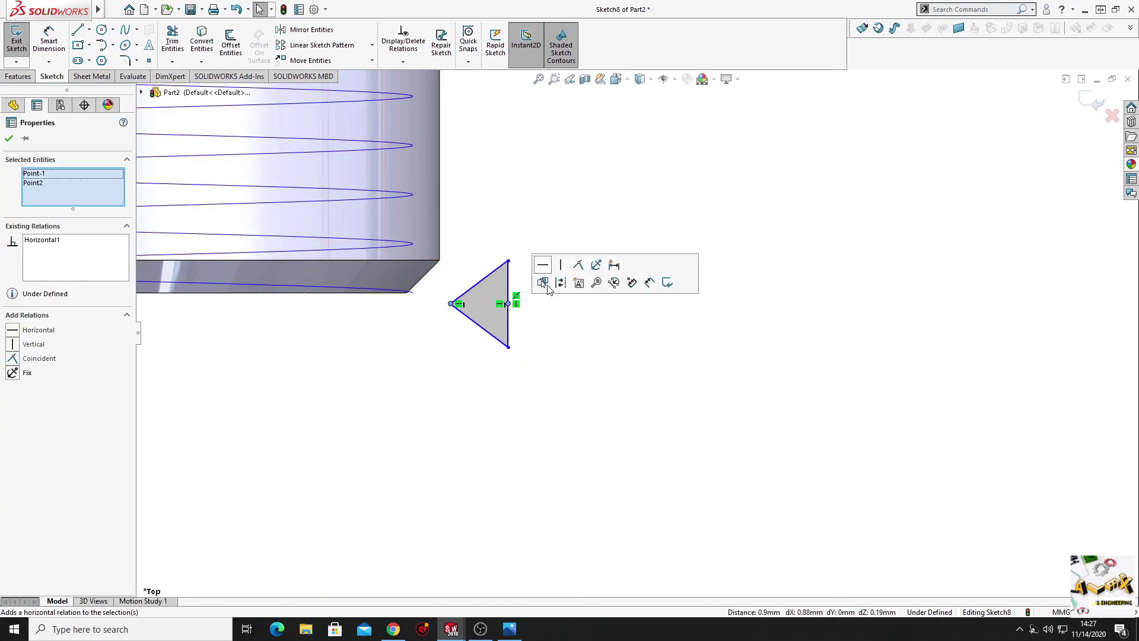
pyautogui.click(552, 323)
pyautogui.scroll(-3, 549, 335)
# Step: Dimension the triangle with a 60° included angle and a 0.61 width
pyautogui.click(67, 39)
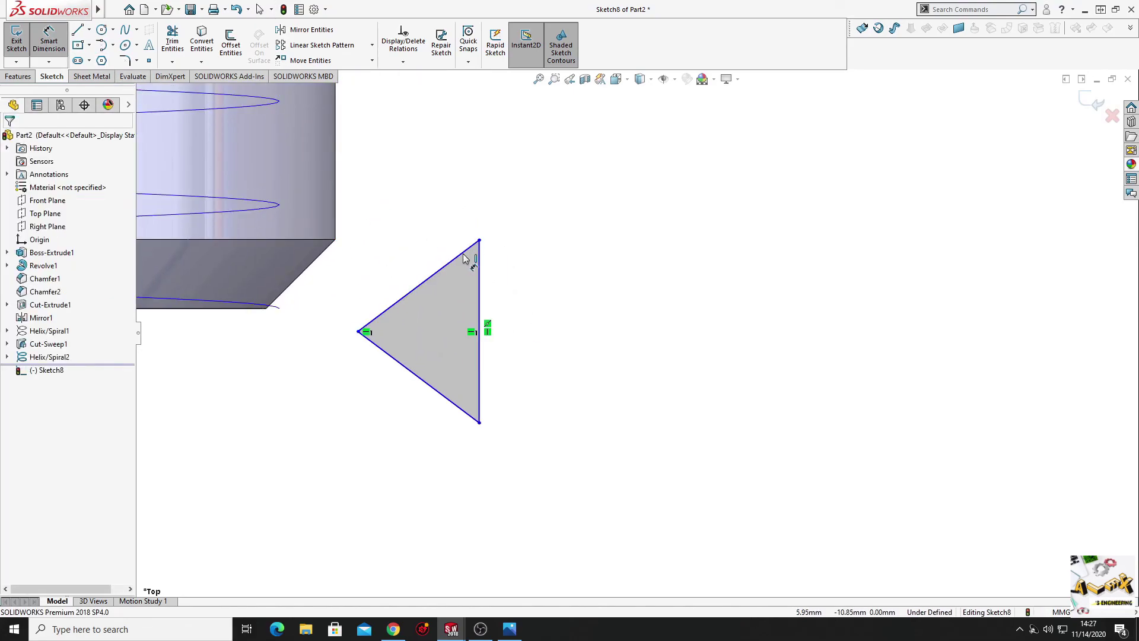
pyautogui.click(454, 260)
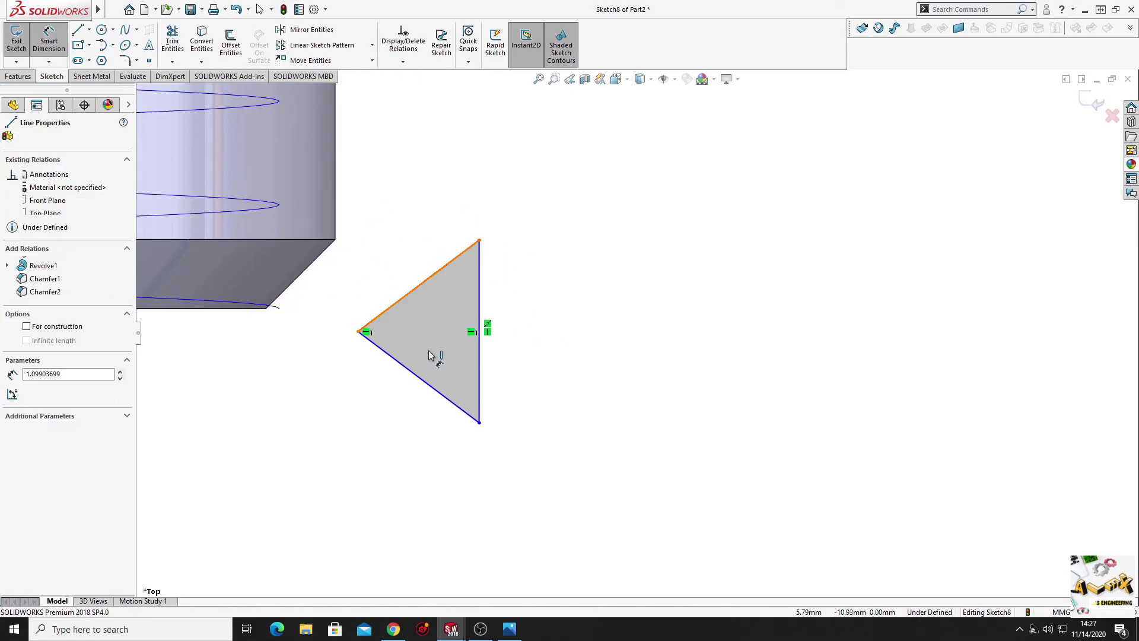
pyautogui.click(439, 393)
pyautogui.click(555, 356)
pyautogui.write('60')
pyautogui.press('Return')
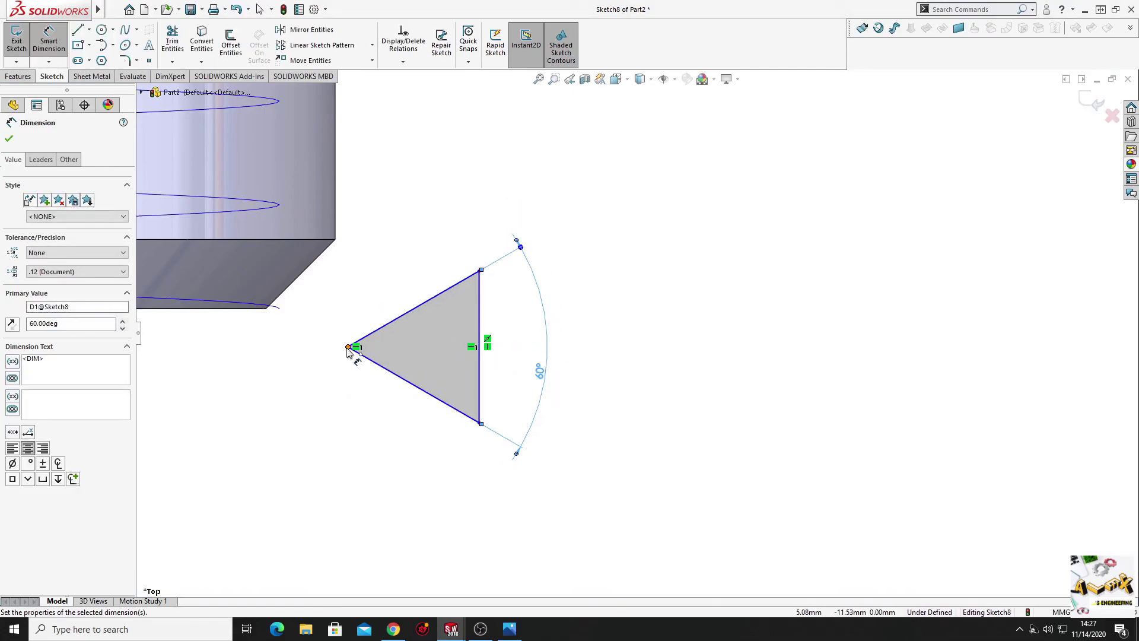
pyautogui.click(348, 347)
pyautogui.click(480, 365)
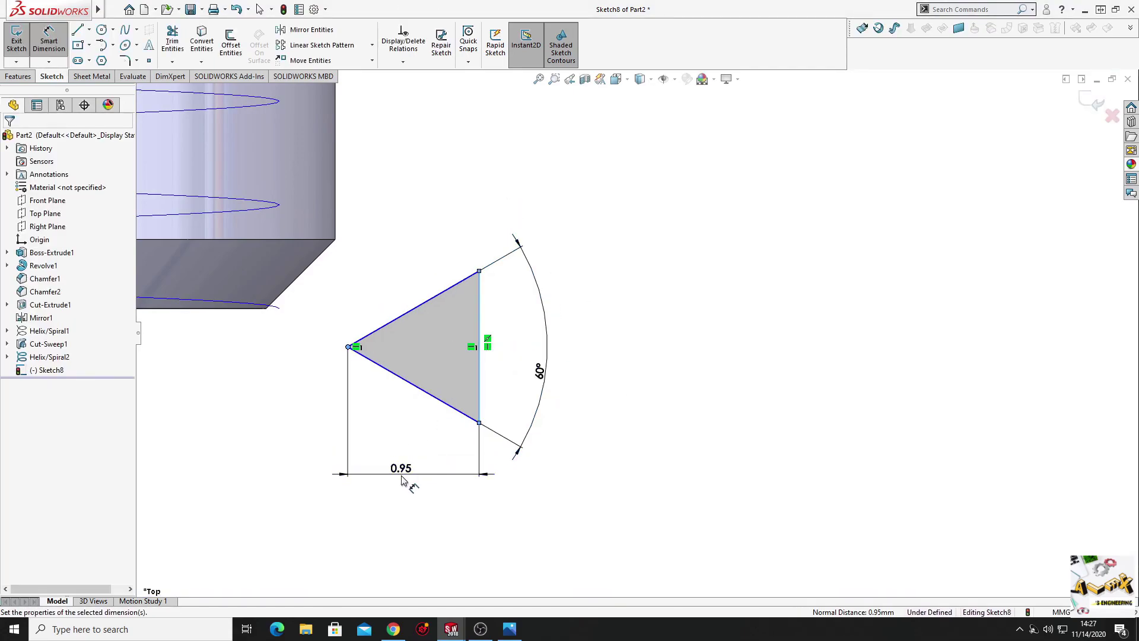
pyautogui.click(402, 481)
pyautogui.write('0.')
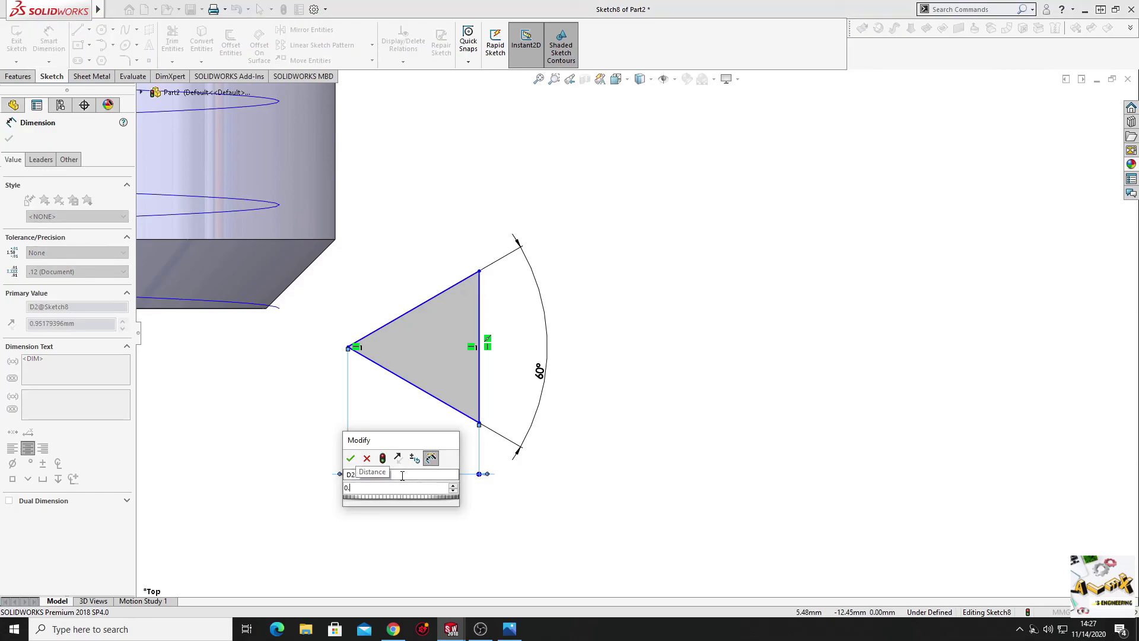
pyautogui.write('61')
pyautogui.press('Return')
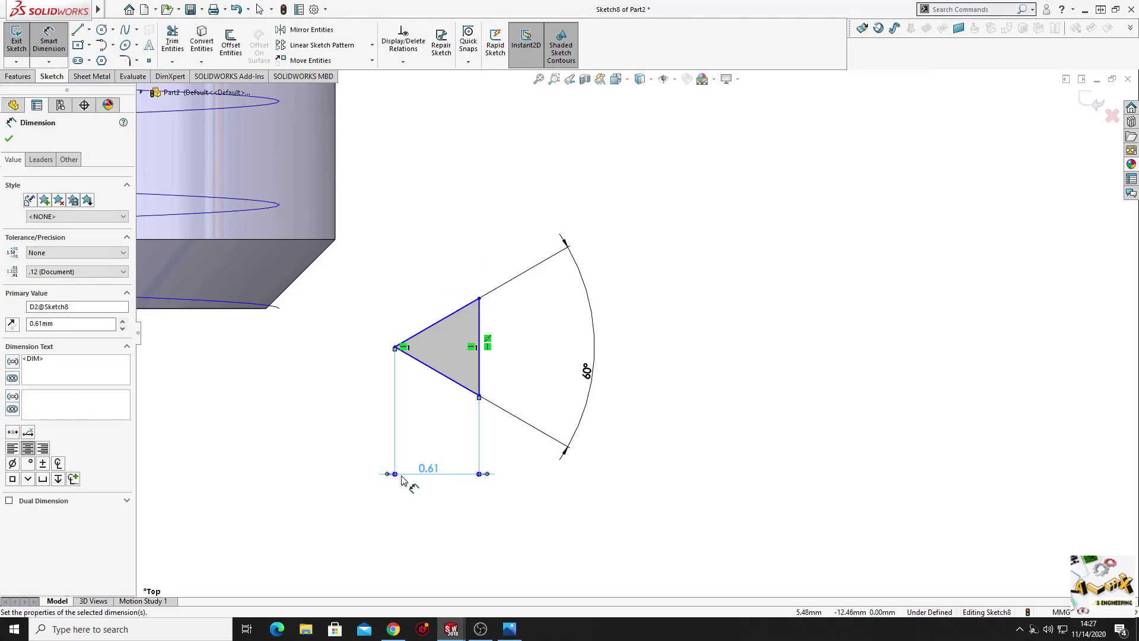
pyautogui.rightClick(285, 371)
pyautogui.click(326, 404)
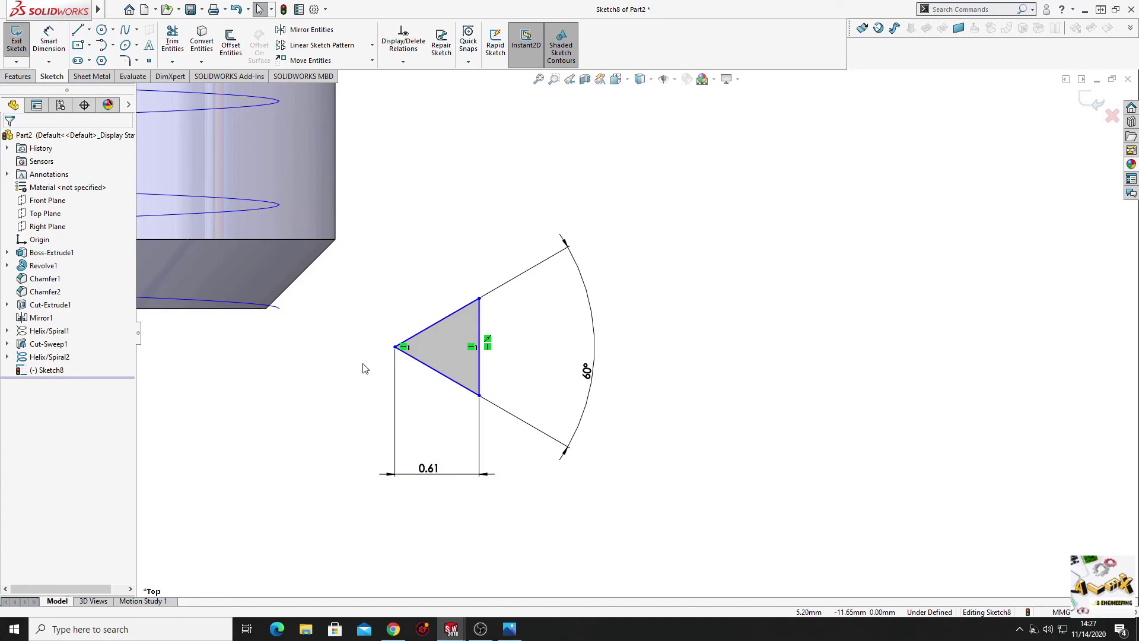
# Step: Pierce the triangle's tip onto Helix/Spiral2 to fully define the sketch
pyautogui.click(395, 348)
pyautogui.keyDown('ctrl'); pyautogui.click(241, 308); pyautogui.keyUp('ctrl')
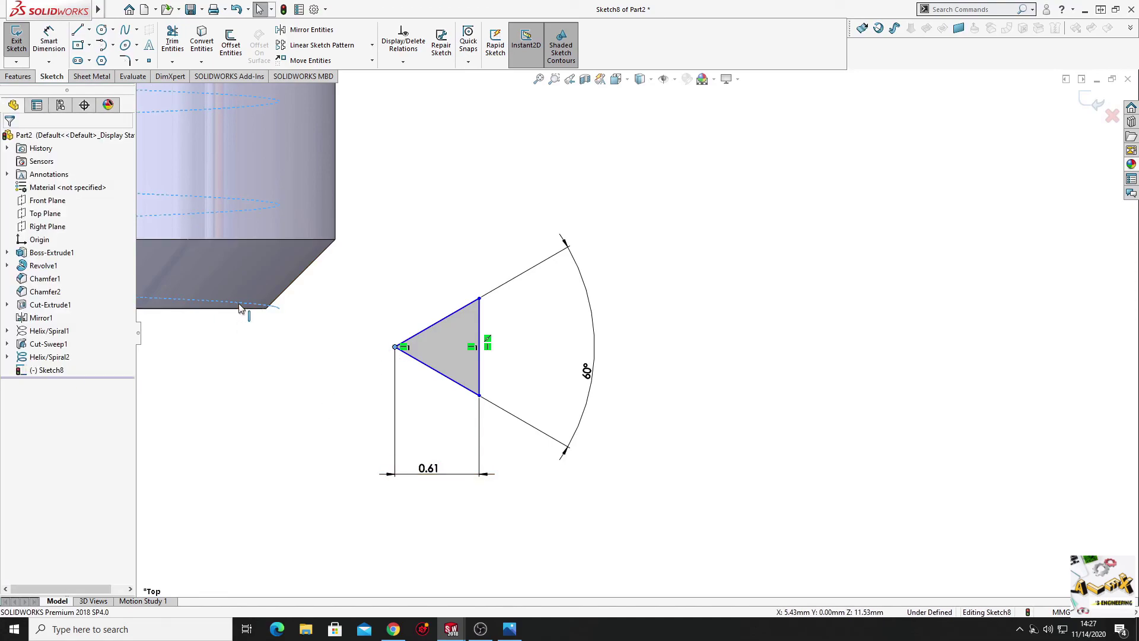
pyautogui.click(297, 261)
pyautogui.click(327, 401)
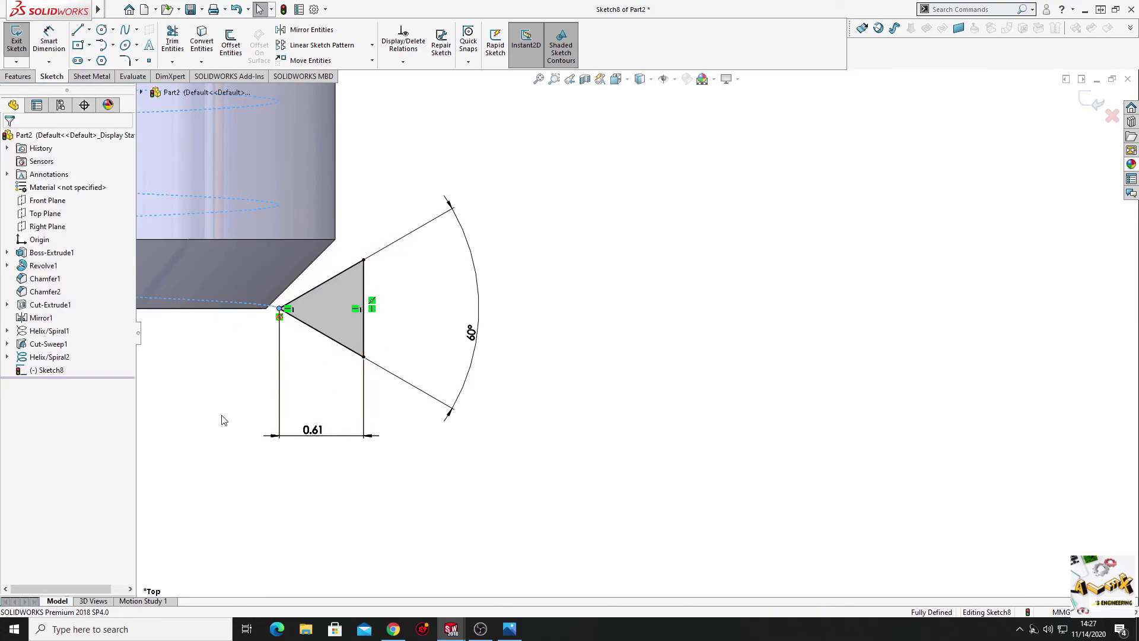
pyautogui.click(137, 61)
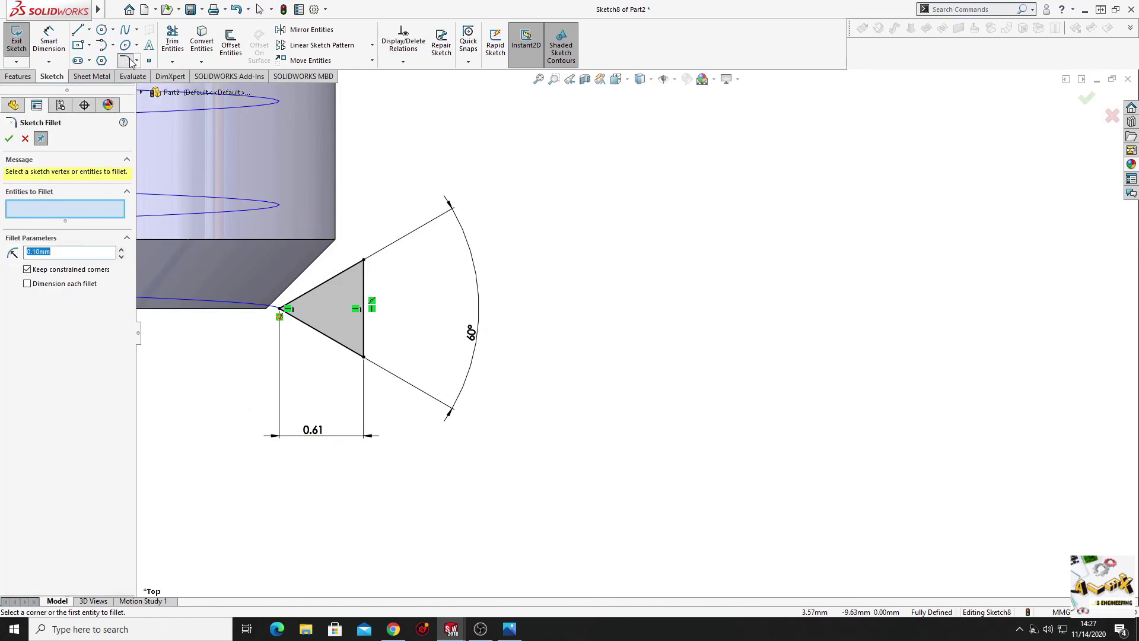
# Step: Round the triangle's tip vertex with a 0.05 mm sketch fillet
pyautogui.scroll(-3, 364, 374)
pyautogui.scroll(-1, 359, 343)
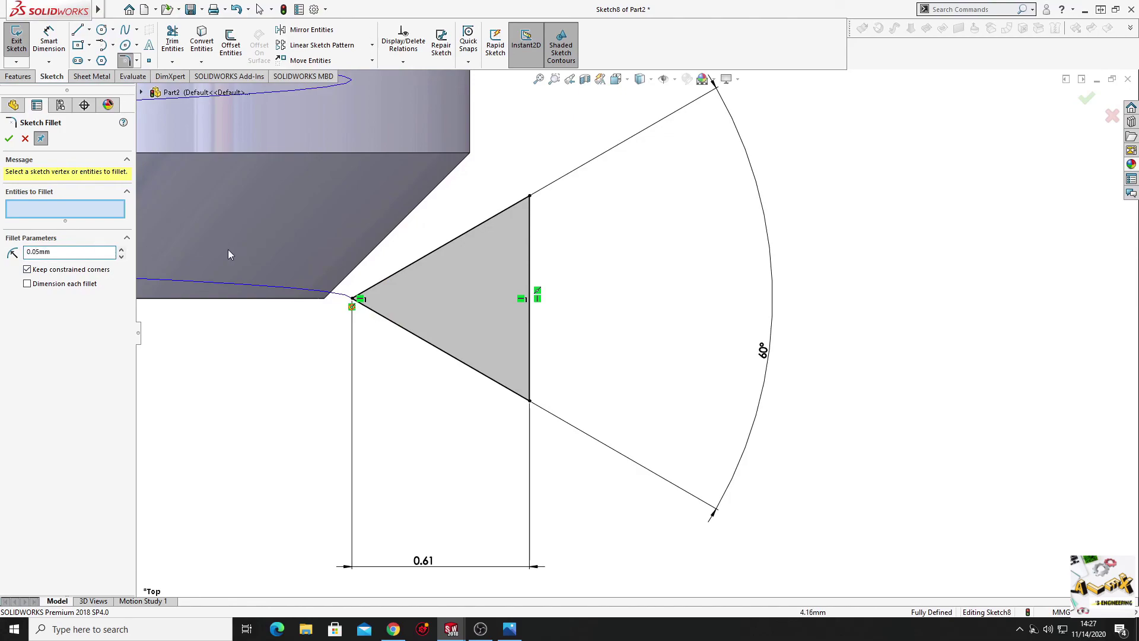
pyautogui.click(9, 140)
pyautogui.scroll(3, 239, 380)
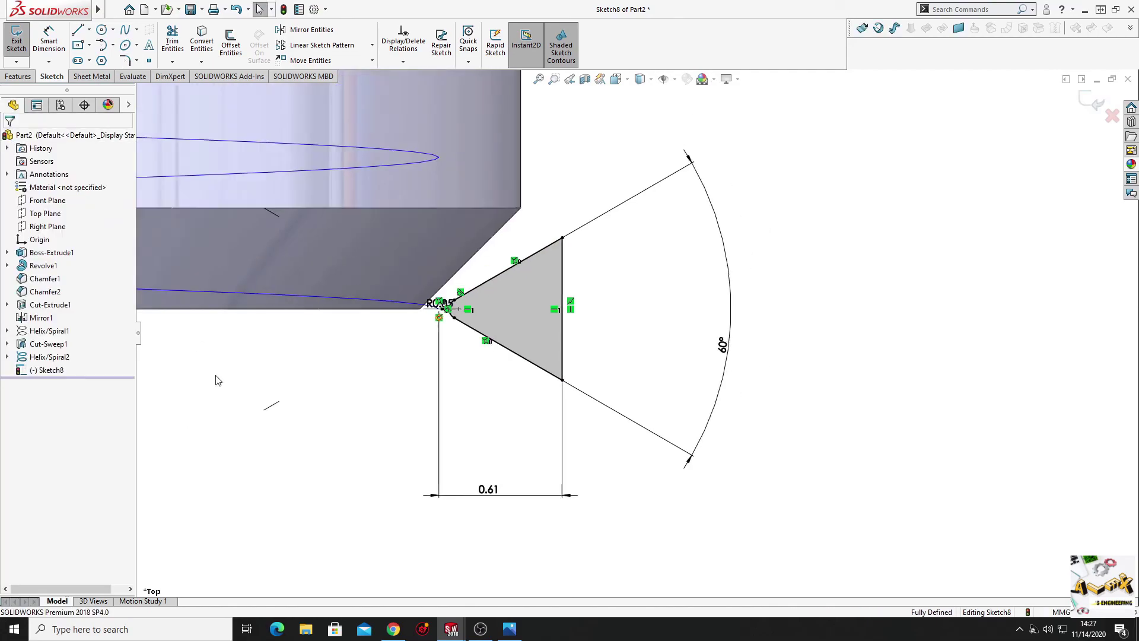
# Step: Exit the sketch and swept-cut Sketch8 along Helix/Spiral2 as Cut-Sweep2
pyautogui.click(16, 39)
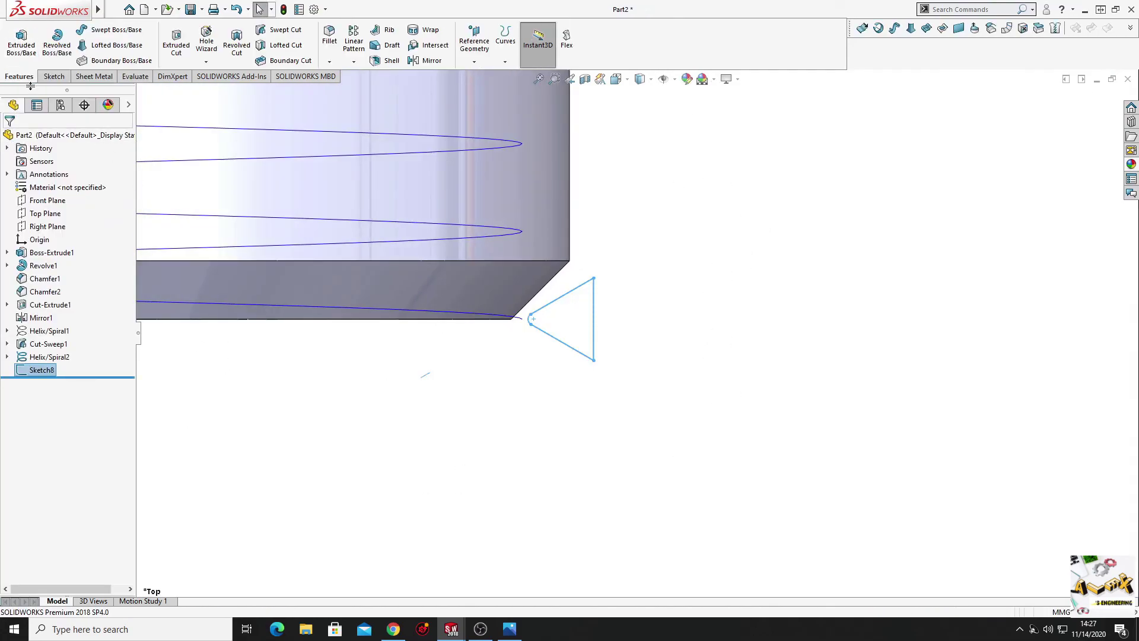
pyautogui.click(286, 30)
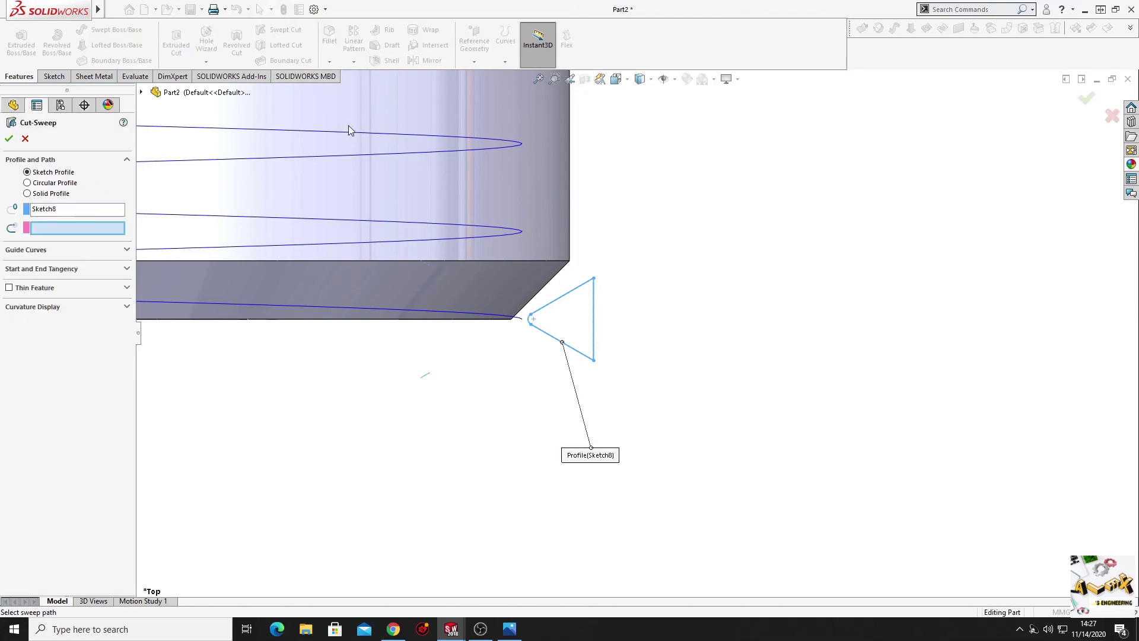
pyautogui.keyDown('ctrl'); pyautogui.moveTo(348, 126); pyautogui.dragTo(581, 322, button='middle'); pyautogui.keyUp('ctrl')
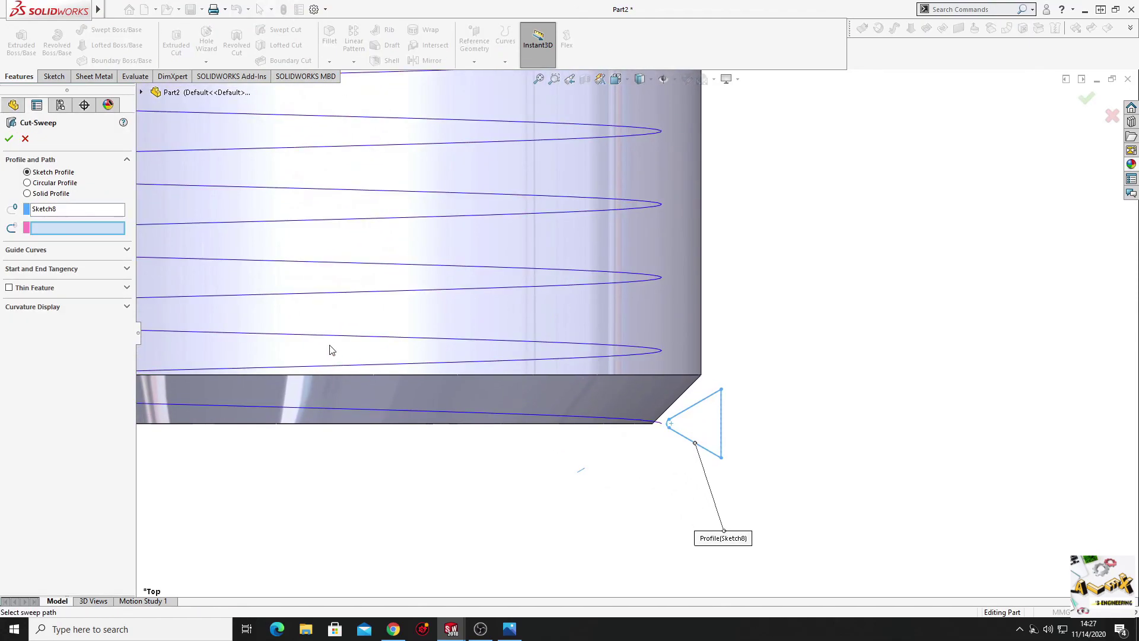
pyautogui.click(205, 260)
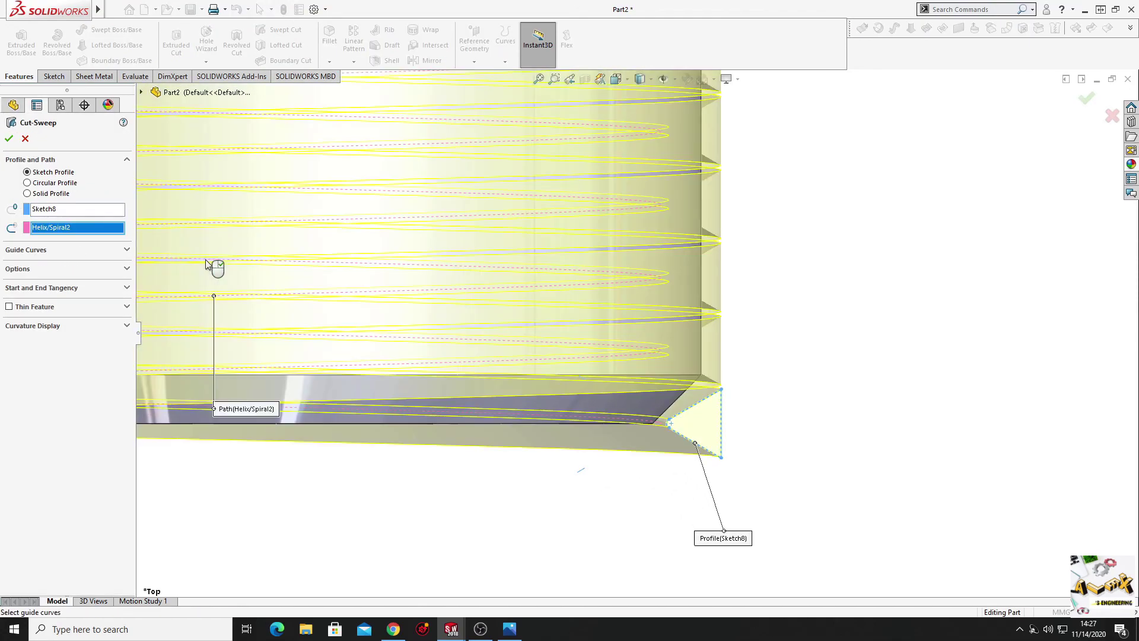
pyautogui.click(10, 138)
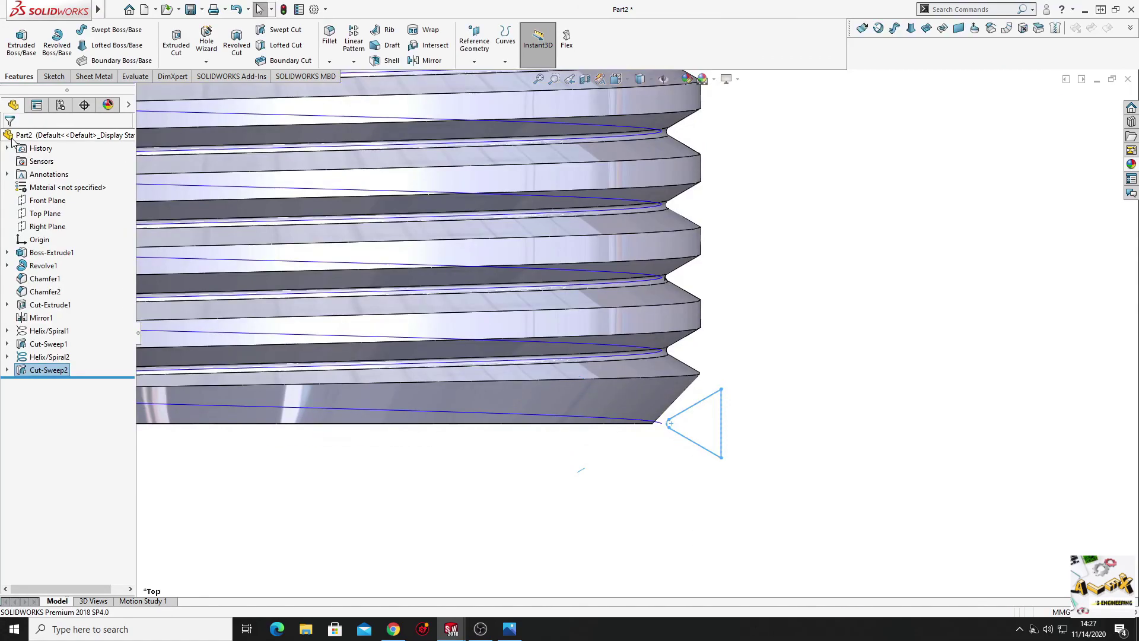
pyautogui.scroll(5, 320, 509)
pyautogui.moveTo(326, 509); pyautogui.dragTo(385, 475, button='middle')
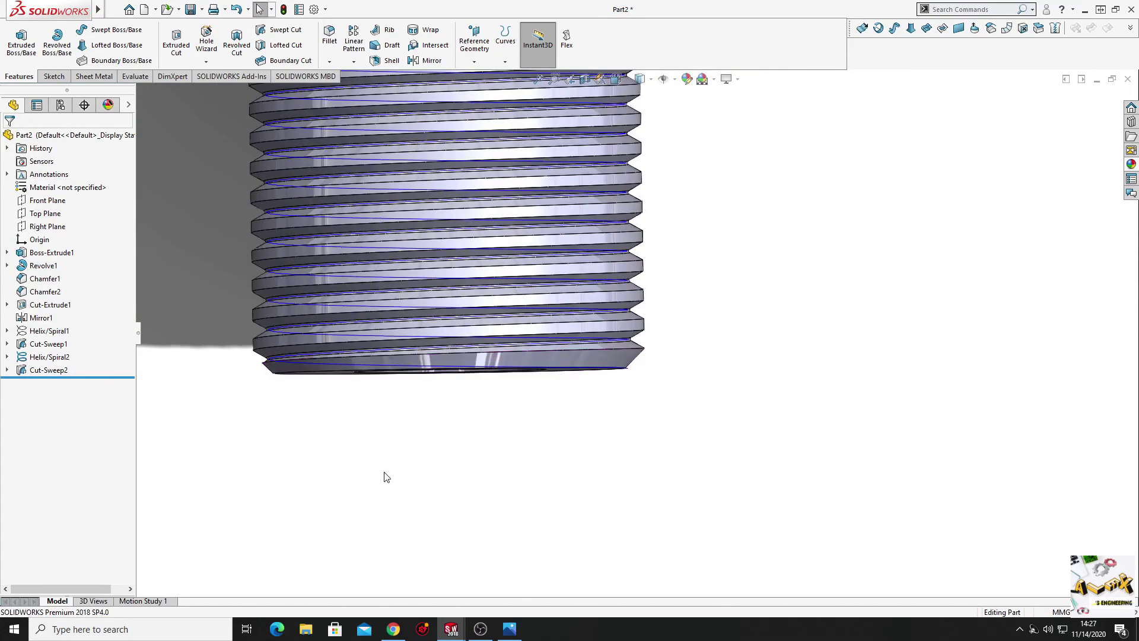
pyautogui.scroll(-2, 205, 443)
# Step: Hide Helix/Spiral2 and orbit to view both threaded ends
pyautogui.rightClick(26, 358)
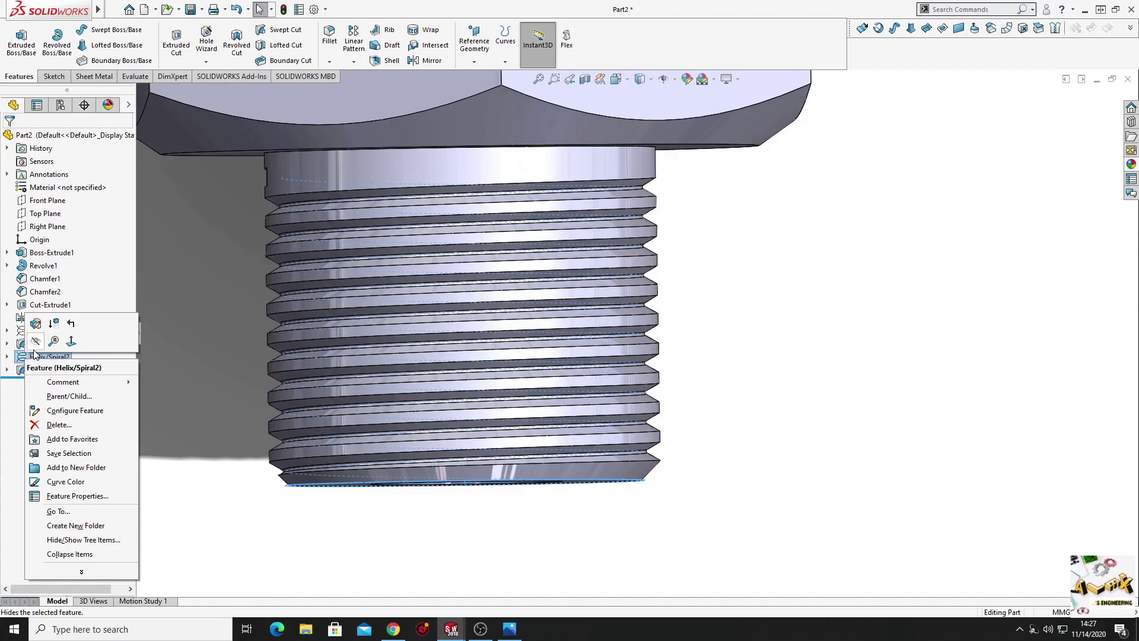
pyautogui.click(35, 350)
pyautogui.moveTo(242, 519)
pyautogui.mouseDown(button='middle')
pyautogui.moveTo(362, 523)
pyautogui.moveTo(404, 206)
pyautogui.moveTo(358, 237)
pyautogui.mouseUp(button='middle')
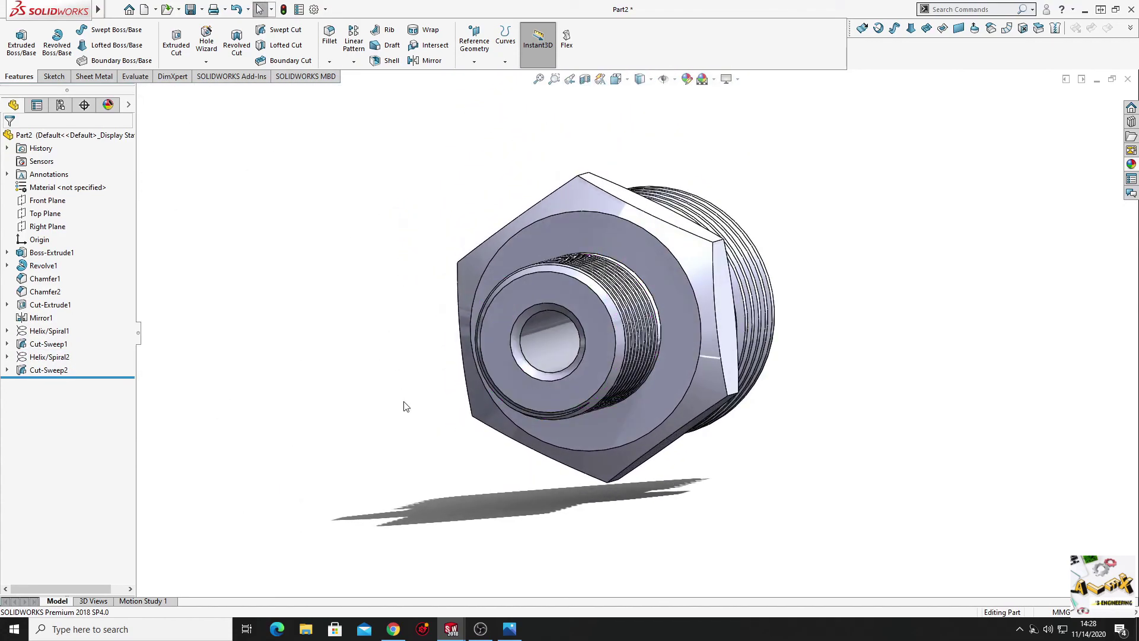
pyautogui.moveTo(405, 406)
pyautogui.mouseDown(button='middle')
pyautogui.moveTo(300, 400)
pyautogui.moveTo(190, 430)
pyautogui.moveTo(219, 428)
pyautogui.moveTo(248, 489)
pyautogui.moveTo(364, 488)
pyautogui.moveTo(234, 518)
pyautogui.moveTo(289, 518)
pyautogui.mouseUp(button='middle')
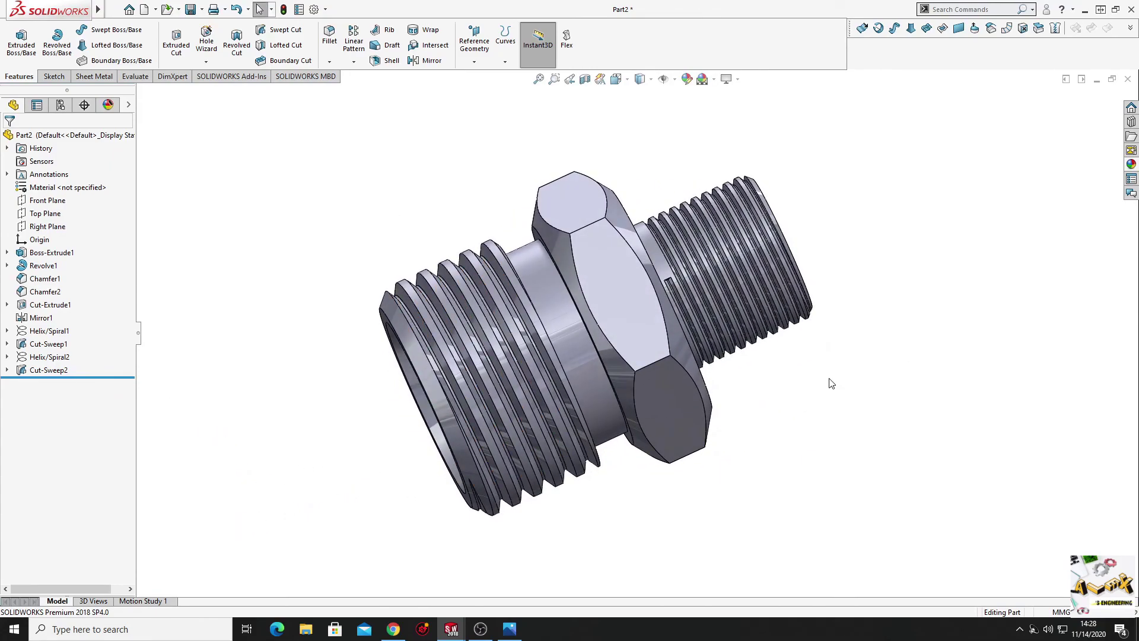
# Step: Apply polished brass from Metal > Brass to the whole fitting and orbit to inspect
pyautogui.click(1131, 166)
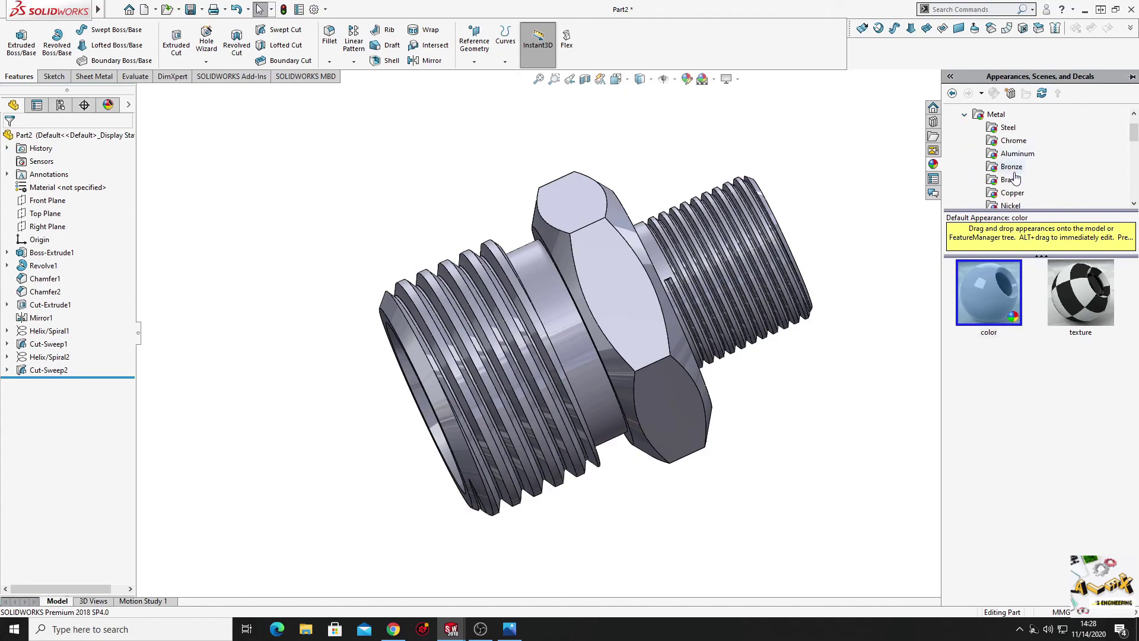
pyautogui.click(1008, 180)
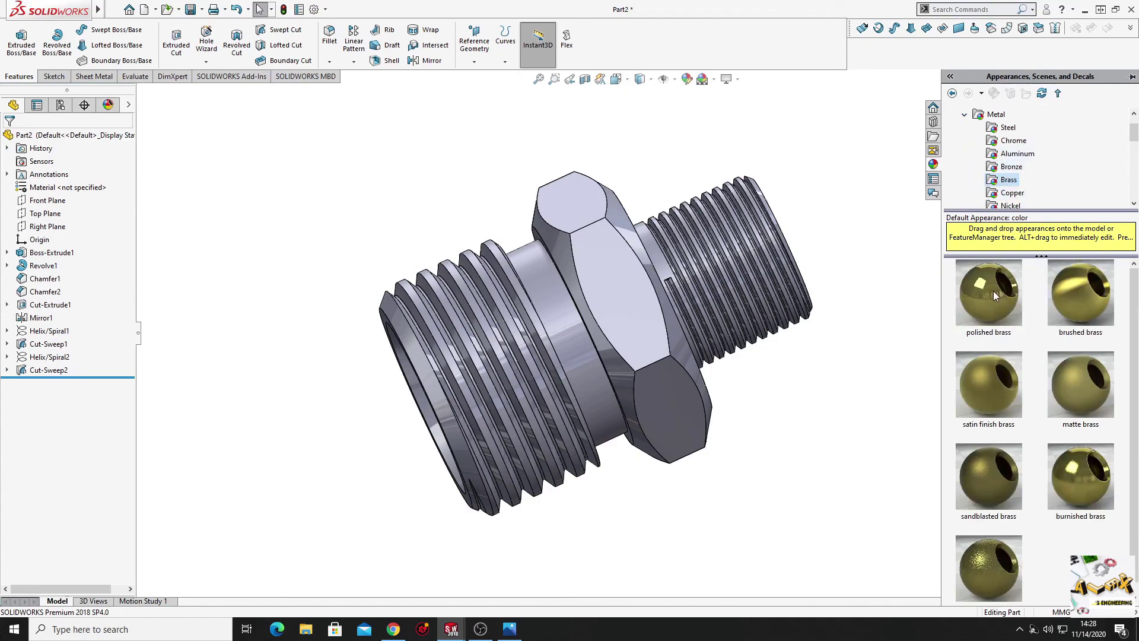
pyautogui.doubleClick(993, 291)
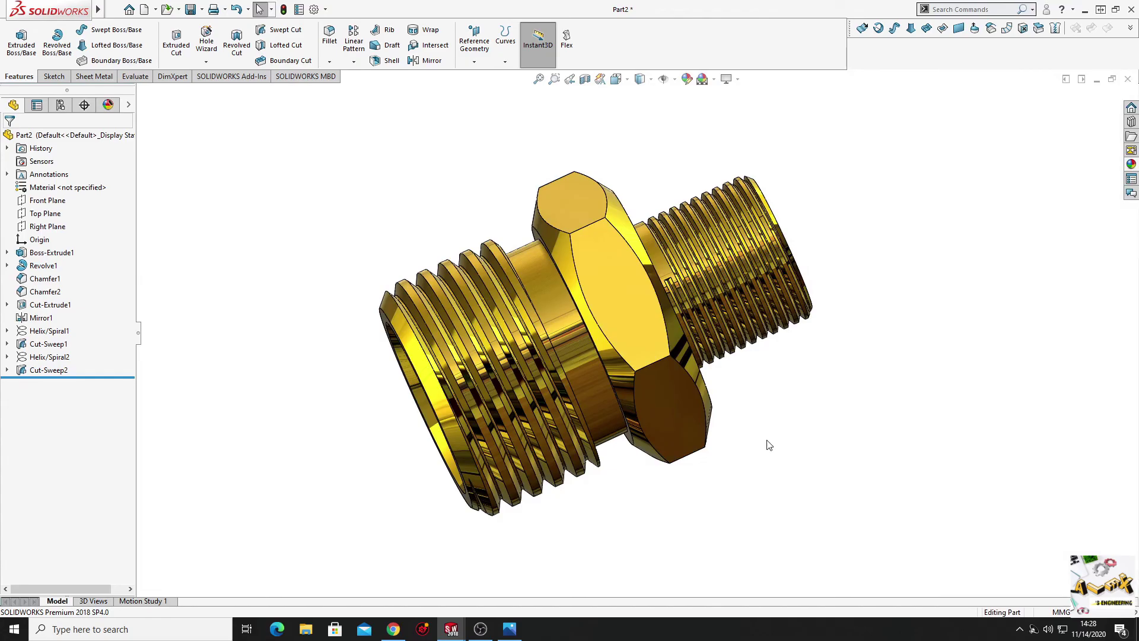
pyautogui.moveTo(765, 444)
pyautogui.mouseDown(button='middle')
pyautogui.moveTo(748, 420)
pyautogui.moveTo(805, 332)
pyautogui.moveTo(449, 410)
pyautogui.moveTo(586, 354)
pyautogui.moveTo(341, 353)
pyautogui.moveTo(428, 337)
pyautogui.moveTo(623, 375)
pyautogui.moveTo(580, 445)
pyautogui.moveTo(691, 500)
pyautogui.moveTo(692, 466)
pyautogui.moveTo(656, 452)
pyautogui.moveTo(663, 487)
pyautogui.moveTo(646, 501)
pyautogui.moveTo(556, 453)
pyautogui.moveTo(516, 453)
pyautogui.moveTo(539, 496)
pyautogui.moveTo(568, 498)
pyautogui.moveTo(626, 550)
pyautogui.mouseUp(button='middle')
pyautogui.moveTo(696, 509)
pyautogui.mouseDown(button='middle')
pyautogui.moveTo(692, 457)
pyautogui.moveTo(602, 483)
pyautogui.moveTo(605, 501)
pyautogui.mouseUp(button='middle')
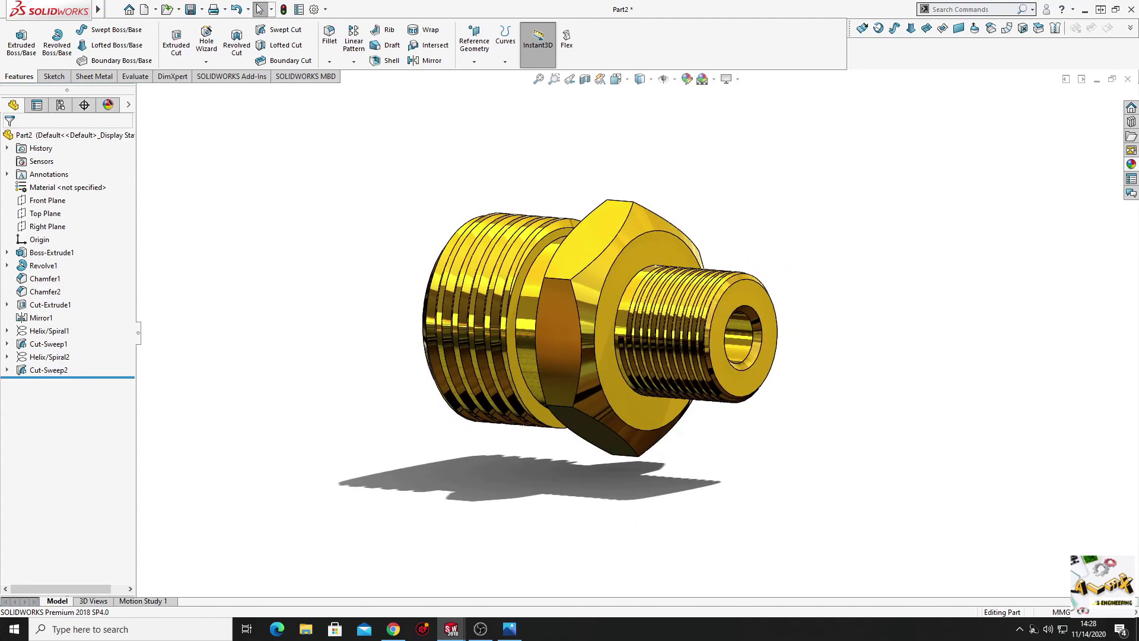